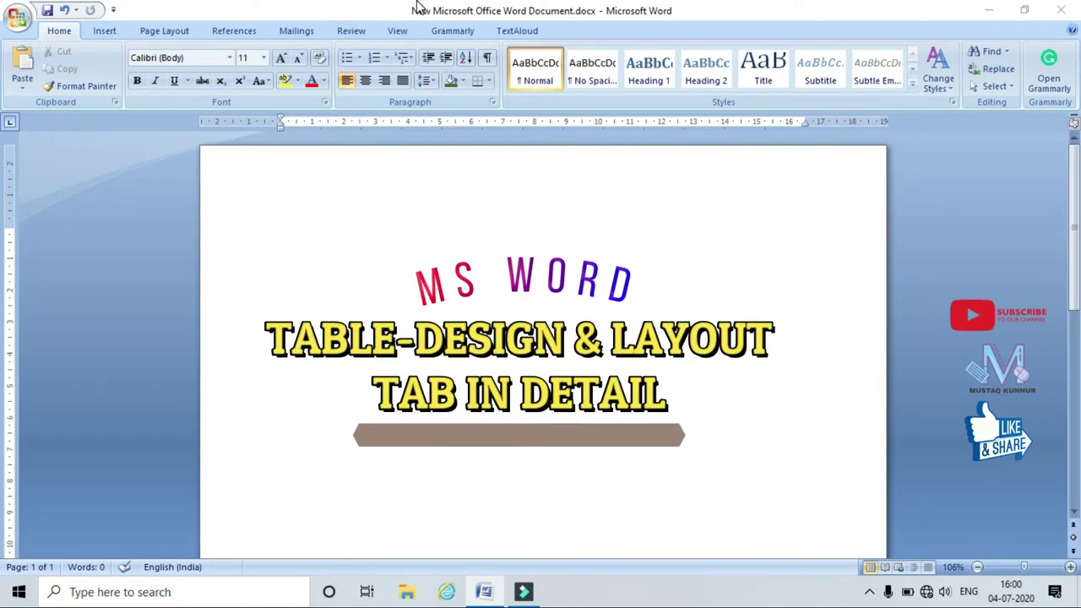
Insert a table with three columns and three rows at the start of the blank document
{"action": "left_click", "coordinate": [105, 32]}
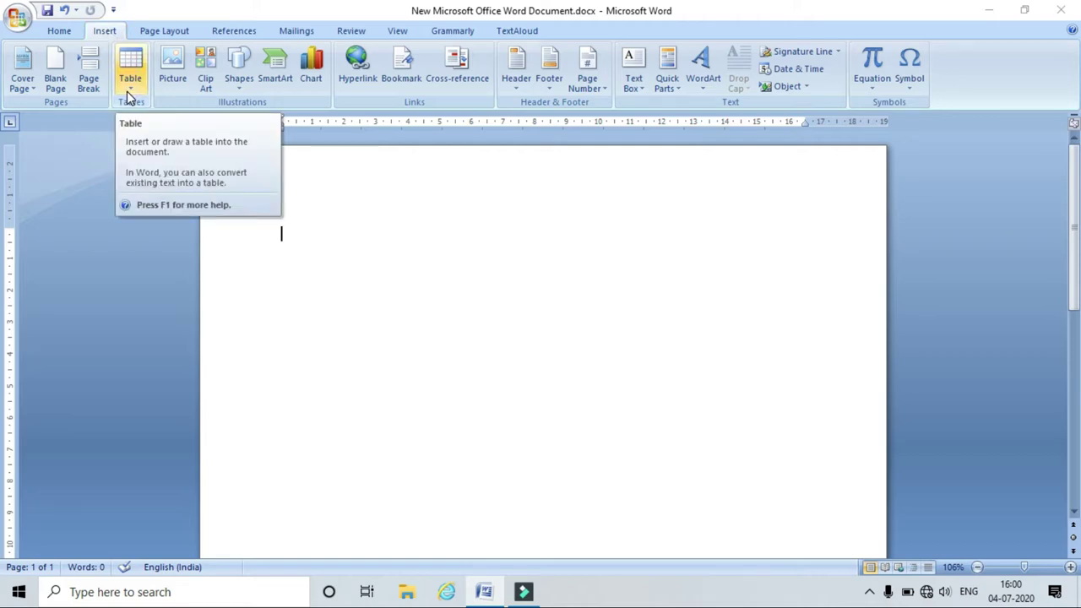
{"action": "left_click", "coordinate": [369, 217]}
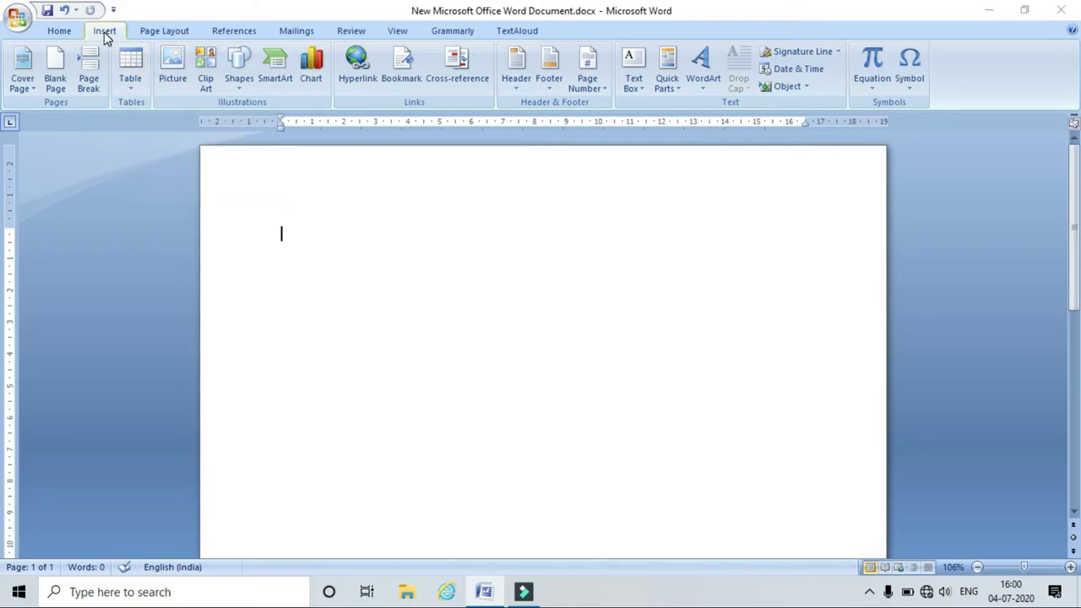
{"action": "left_click", "coordinate": [131, 84]}
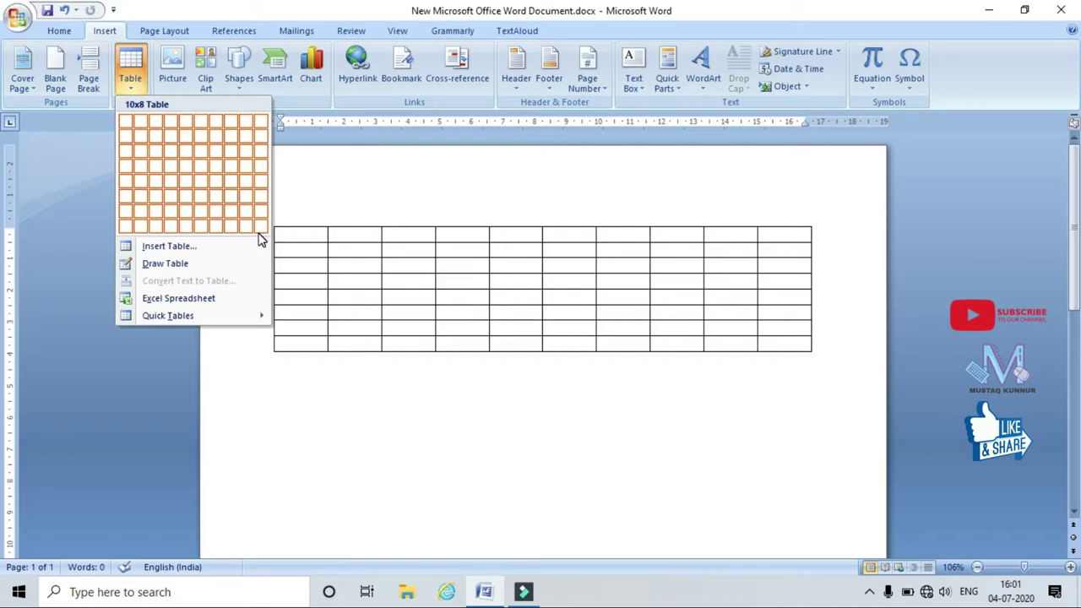
{"action": "left_click", "coordinate": [149, 150]}
Draw a one-cell table frame below the first table, about 17 cm wide and 1.5 cm tall
{"action": "left_click", "coordinate": [308, 325]}
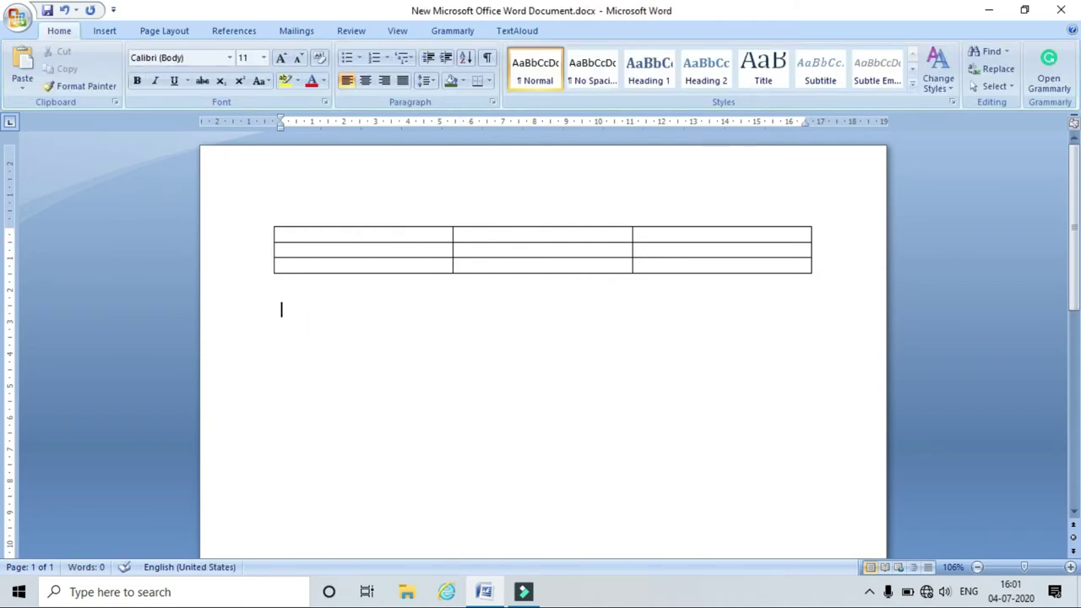
{"action": "left_click", "coordinate": [102, 33]}
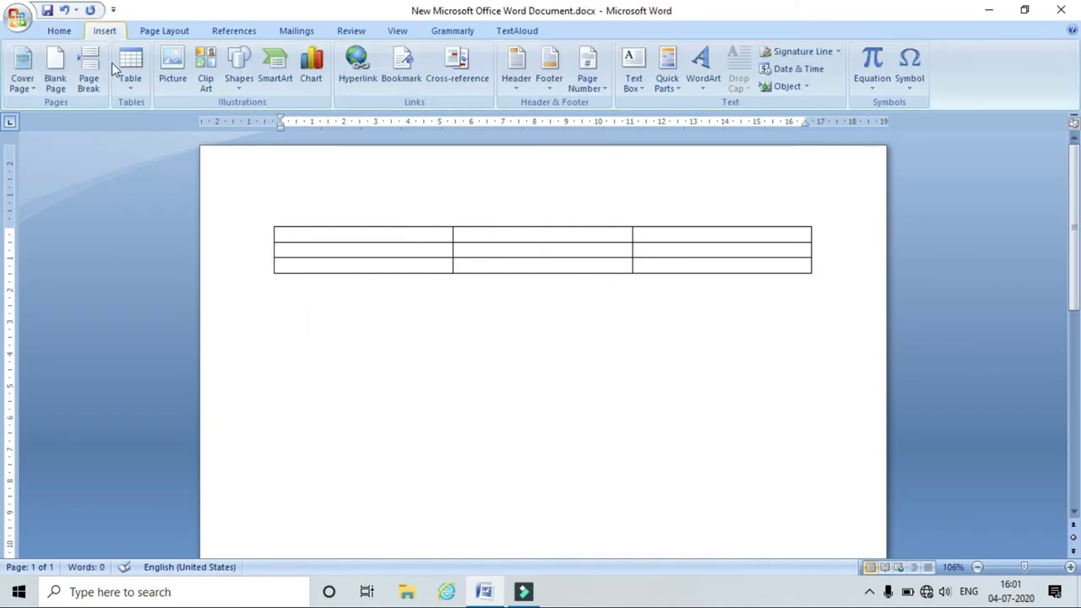
{"action": "left_click", "coordinate": [133, 89]}
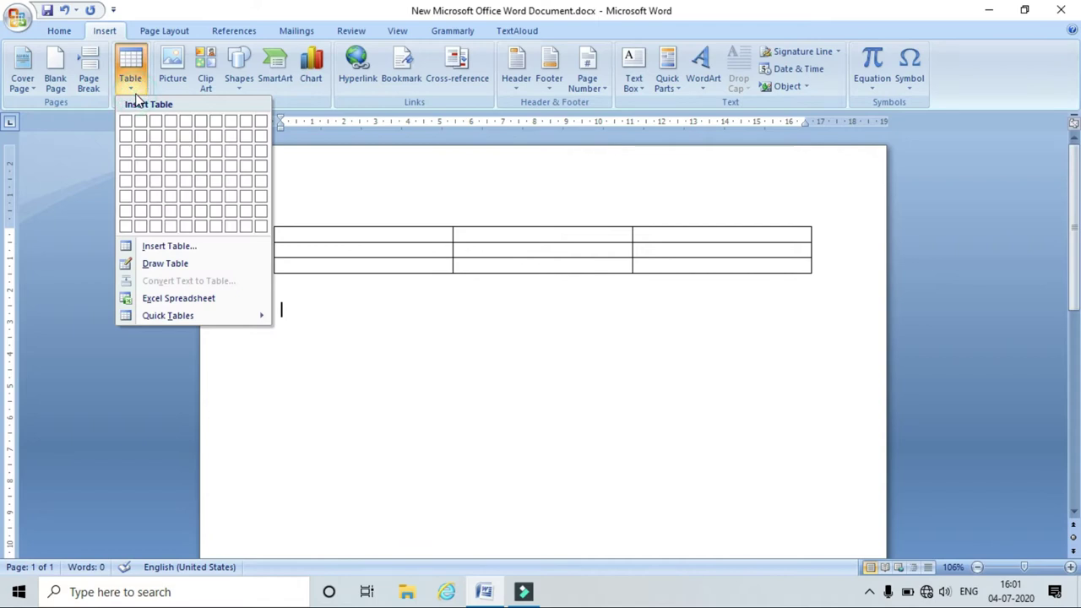
{"action": "left_click", "coordinate": [152, 268]}
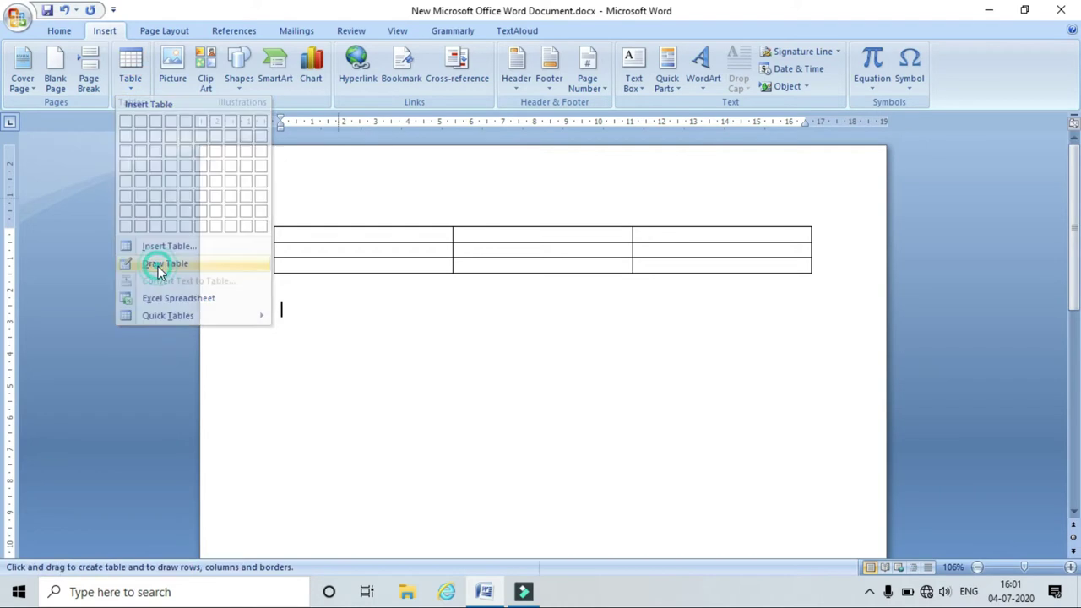
{"action": "mouse_move", "coordinate": [277, 306]}
{"action": "left_mouse_down"}
{"action": "mouse_move", "coordinate": [304, 362]}
{"action": "mouse_move", "coordinate": [723, 375]}
{"action": "mouse_move", "coordinate": [813, 353]}
{"action": "left_mouse_up"}
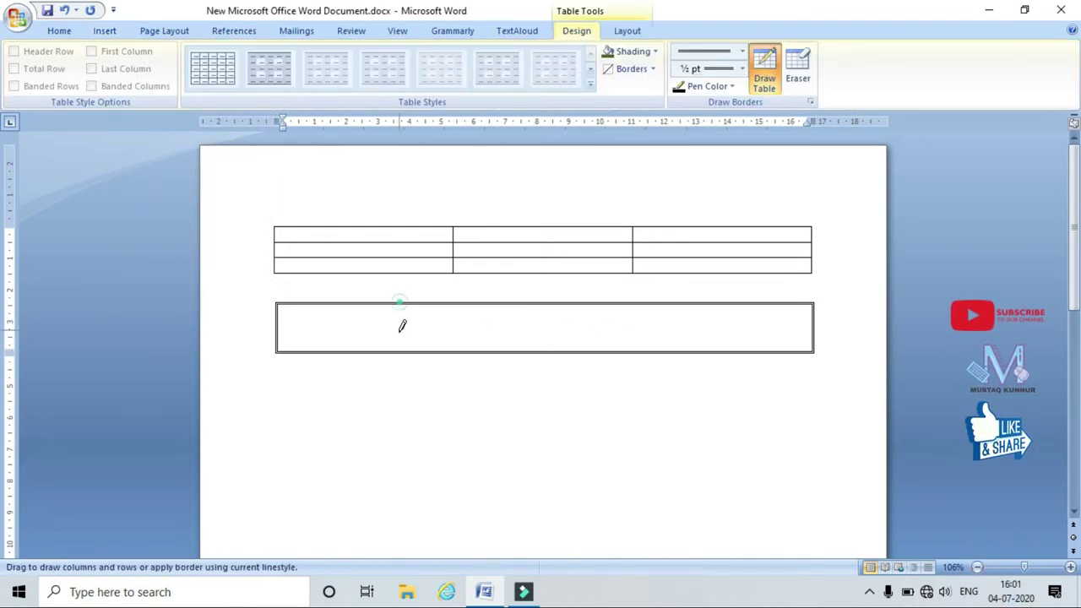
Divide the drawn table into three columns and two rows by drawing two vertical lines and one horizontal line
{"action": "left_click_drag", "start_coordinate": [399, 305], "coordinate": [399, 351]}
{"action": "left_click_drag", "start_coordinate": [604, 304], "coordinate": [602, 351]}
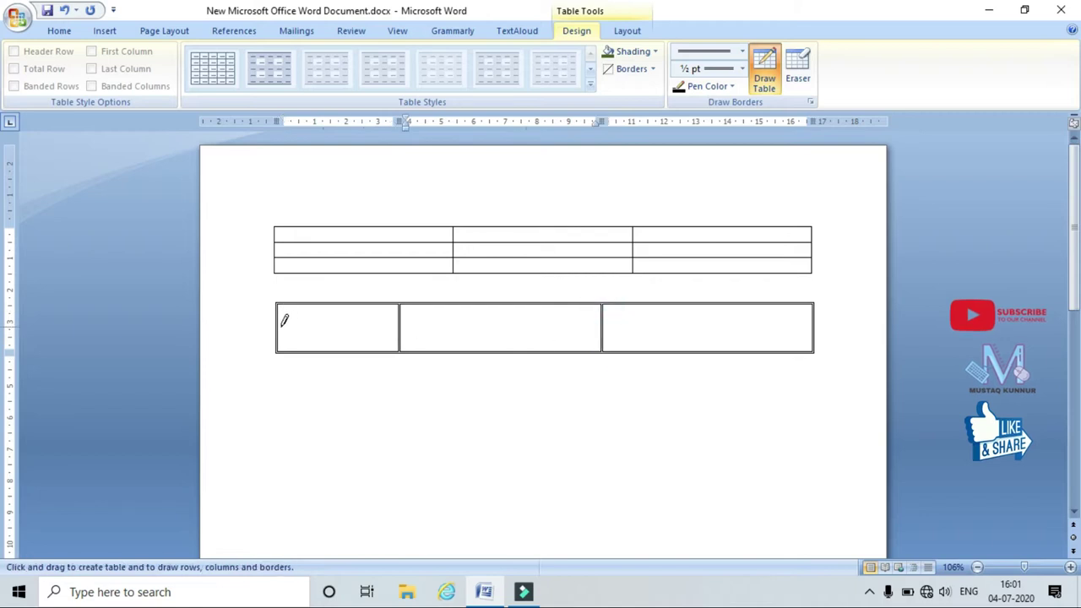
{"action": "left_click_drag", "start_coordinate": [275, 326], "coordinate": [671, 330]}
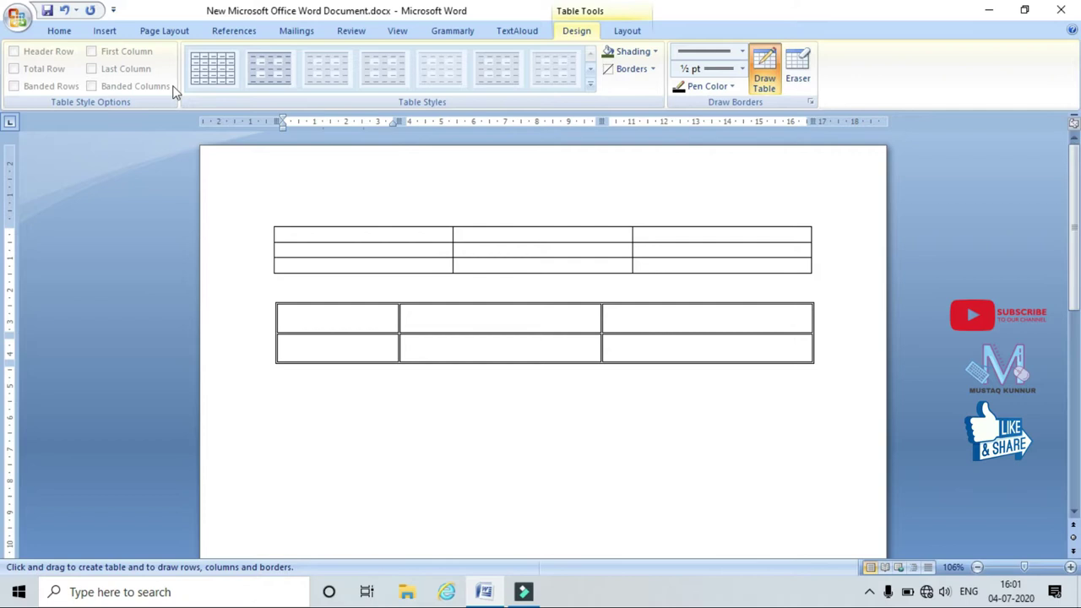
Insert an embedded Excel spreadsheet on the empty line below the drawn table
{"action": "left_click", "coordinate": [102, 32]}
{"action": "left_click", "coordinate": [124, 88]}
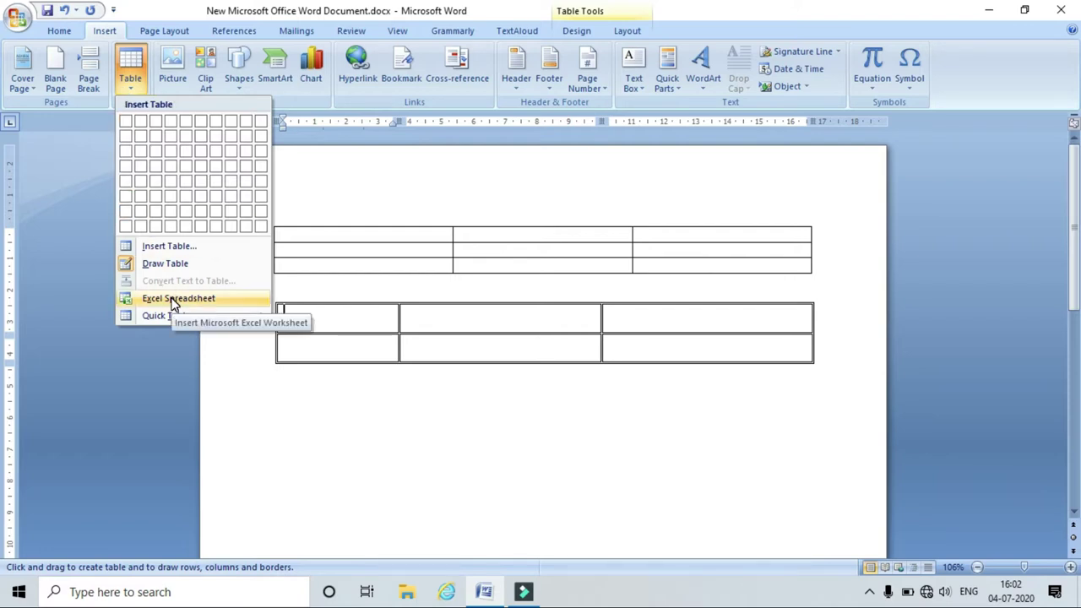
{"action": "left_click", "coordinate": [337, 428]}
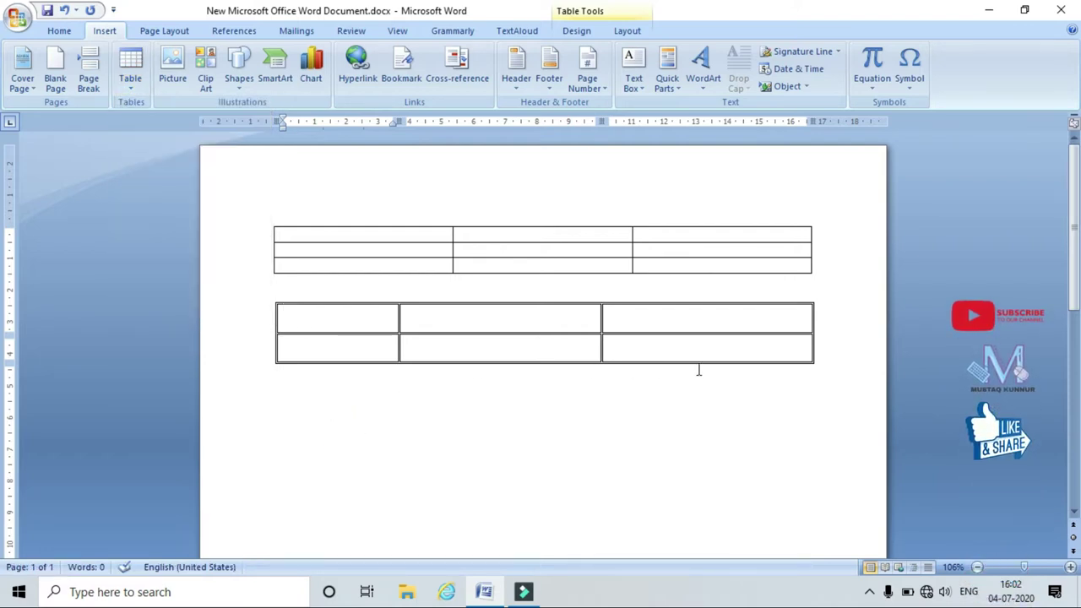
{"action": "left_click", "coordinate": [775, 385]}
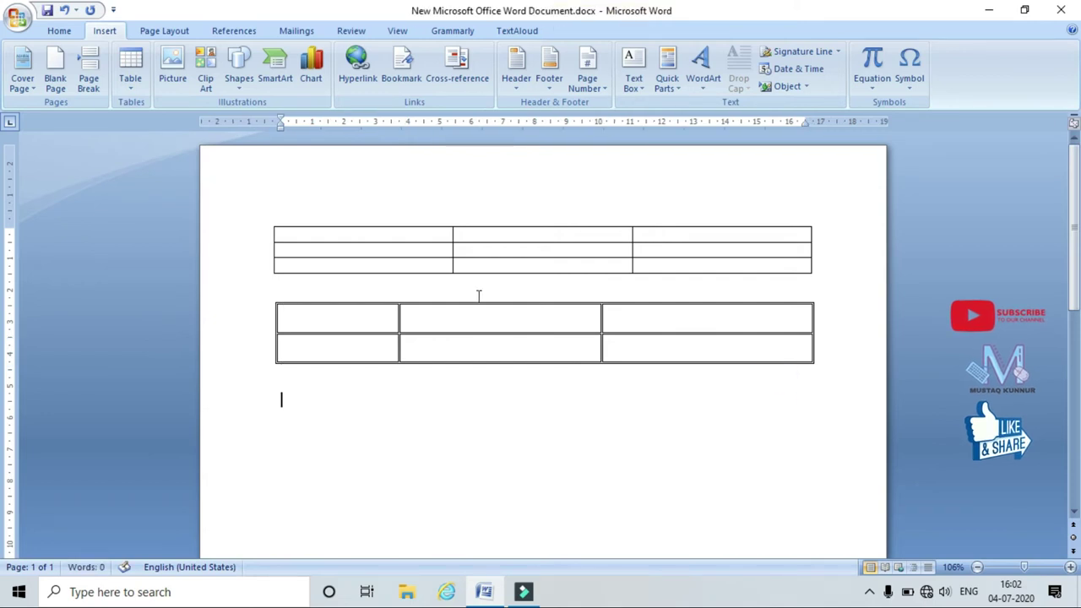
{"action": "left_click", "coordinate": [127, 83]}
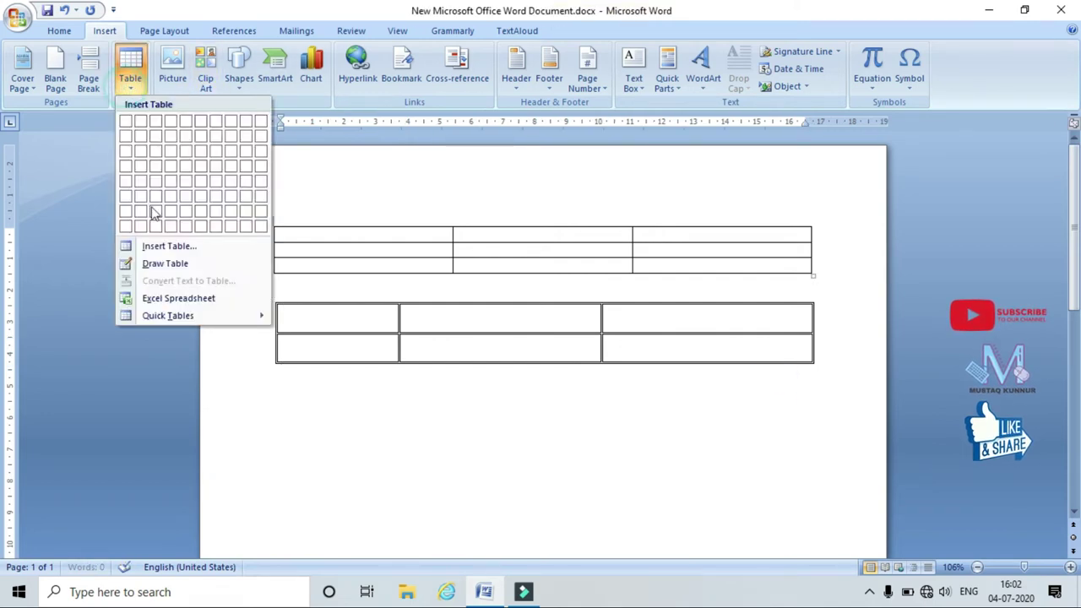
{"action": "left_click", "coordinate": [178, 298]}
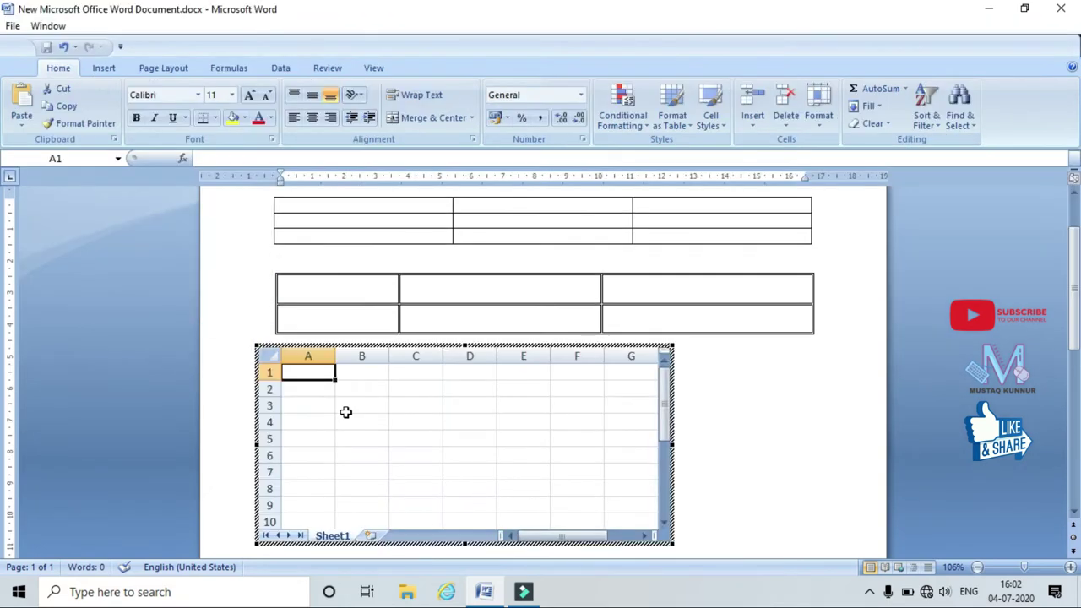
Select cells B3, C3, C1 and A4 in turn in the embedded worksheet and return to the document text
{"action": "left_click", "coordinate": [362, 406]}
{"action": "left_click", "coordinate": [427, 403]}
{"action": "left_click", "coordinate": [412, 371]}
{"action": "left_click", "coordinate": [317, 418]}
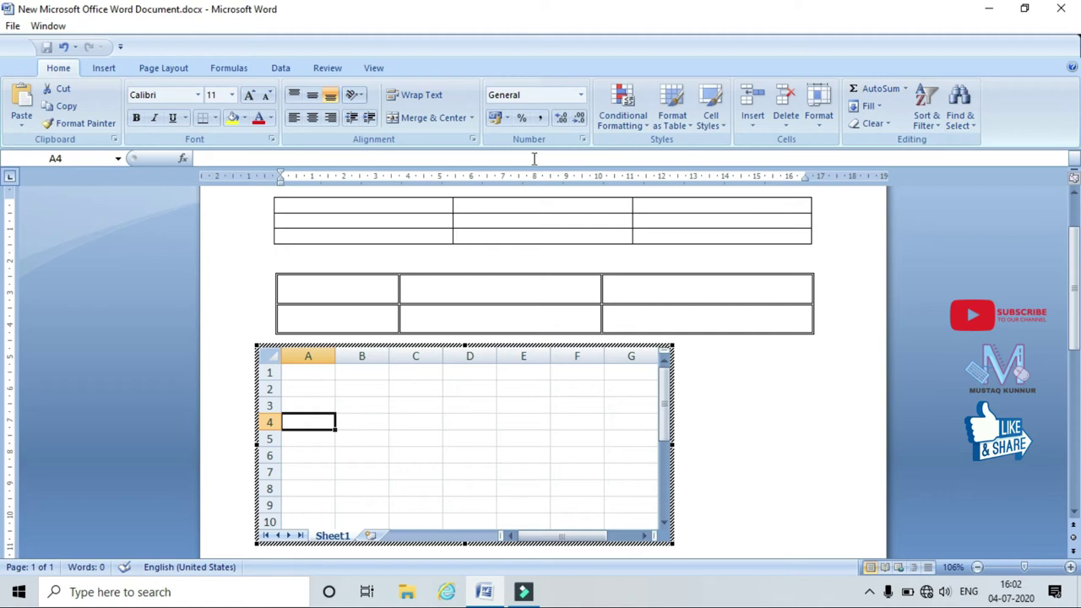
{"action": "left_click", "coordinate": [281, 339]}
Insert the built-in green quick table with the ITEM and NEEDED columns below the drawn table
{"action": "left_click", "coordinate": [125, 88]}
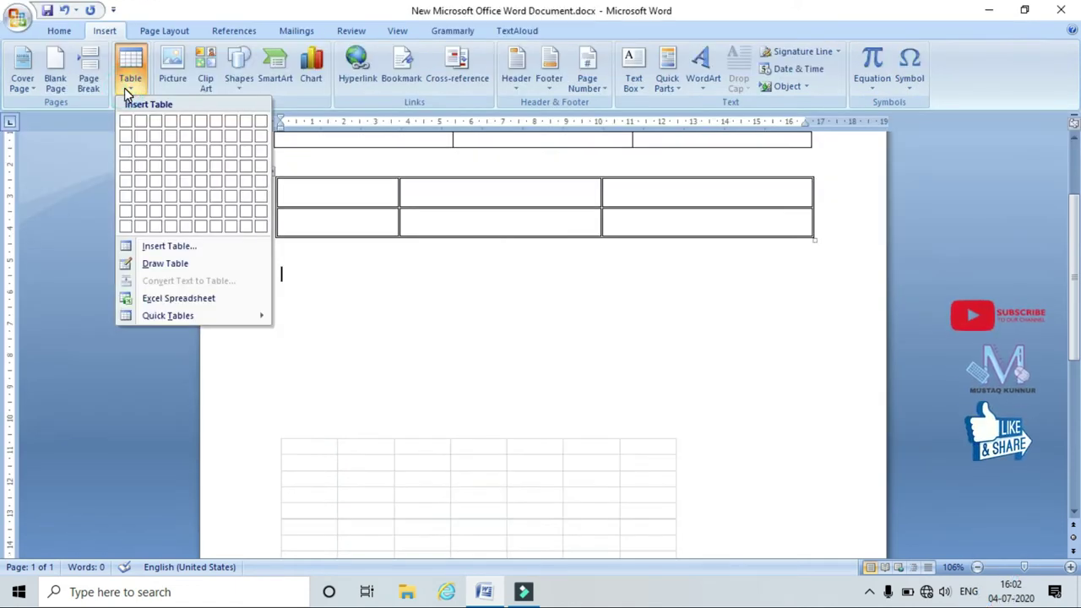
{"action": "mouse_move", "coordinate": [147, 319]}
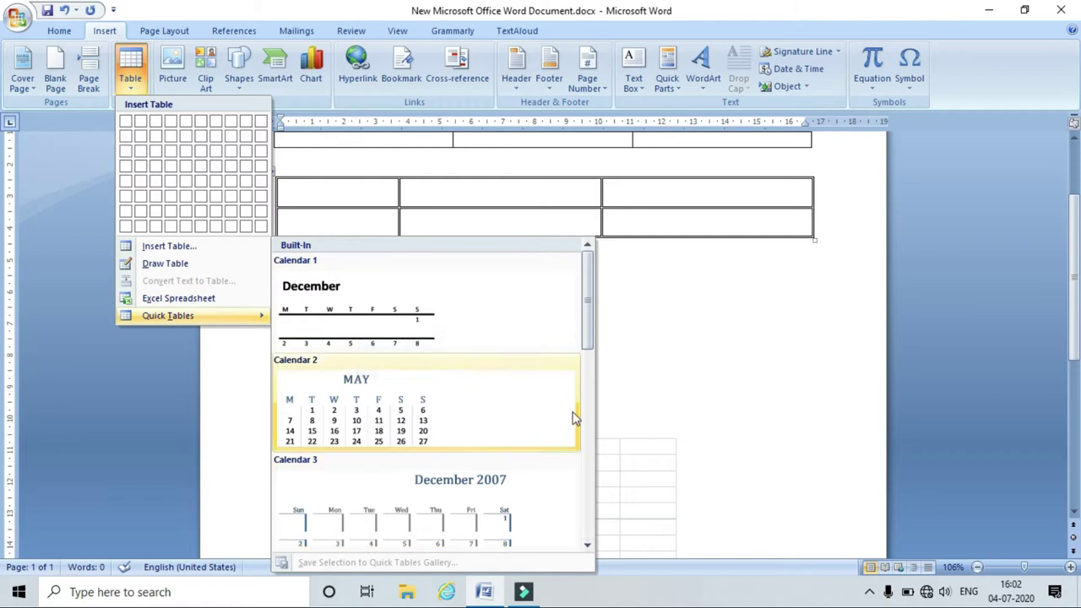
{"action": "left_click_drag", "start_coordinate": [586, 326], "coordinate": [589, 462]}
{"action": "left_click", "coordinate": [353, 444]}
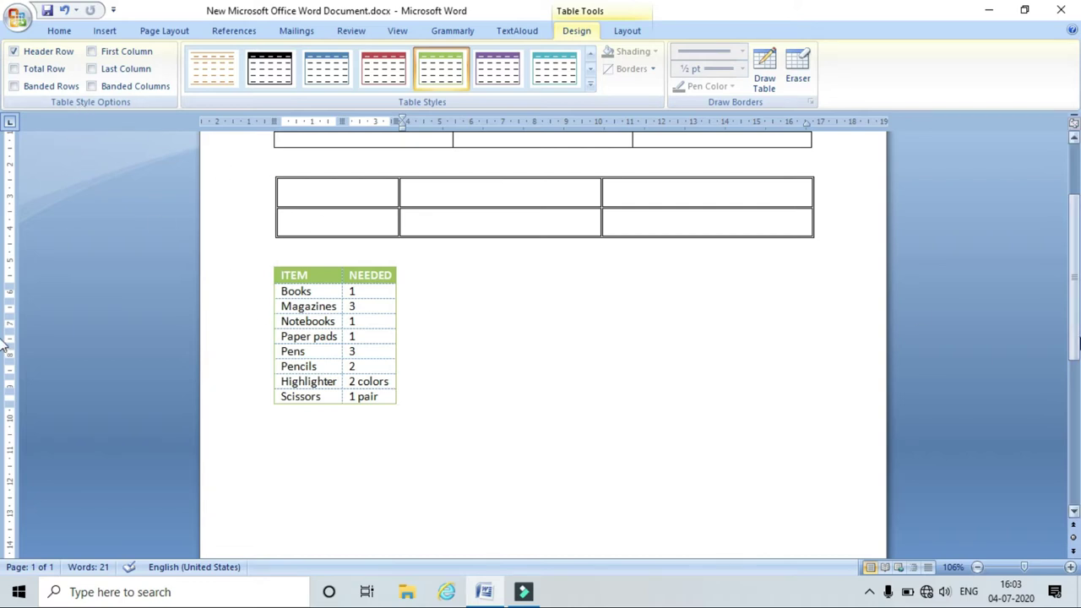
{"action": "scroll", "coordinate": [488, 346], "scroll_direction": "up", "scroll_amount": 3}
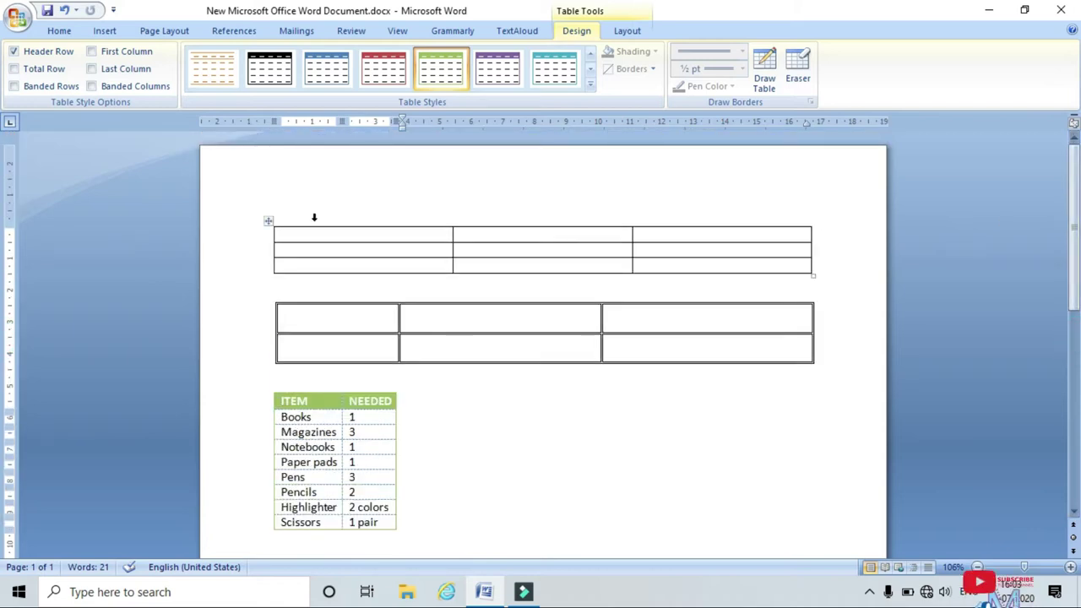
{"action": "left_click", "coordinate": [268, 221]}
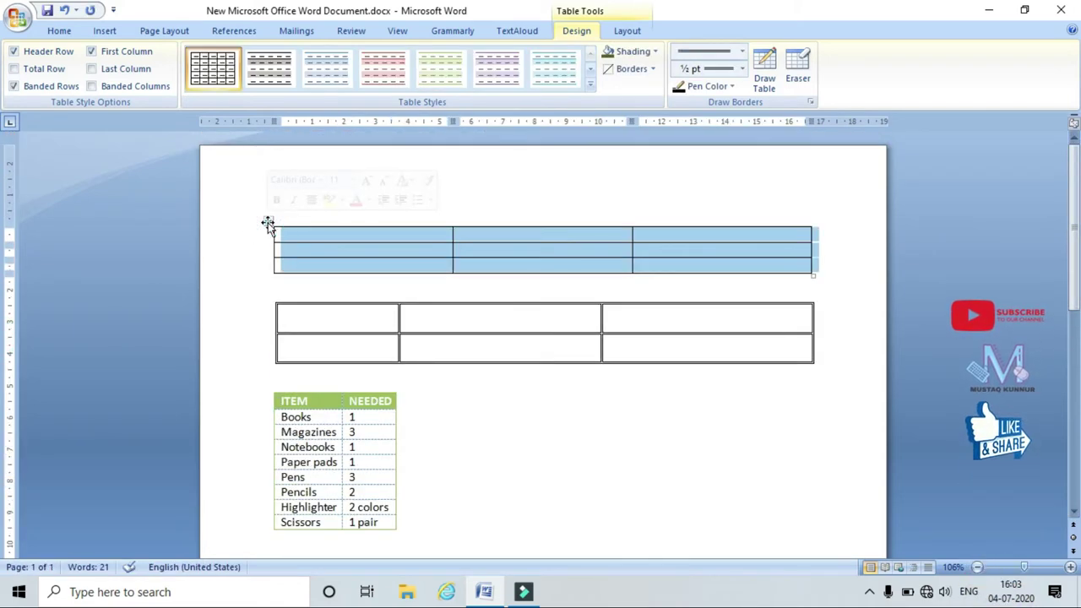
{"action": "left_click", "coordinate": [525, 450]}
{"action": "left_click", "coordinate": [268, 221]}
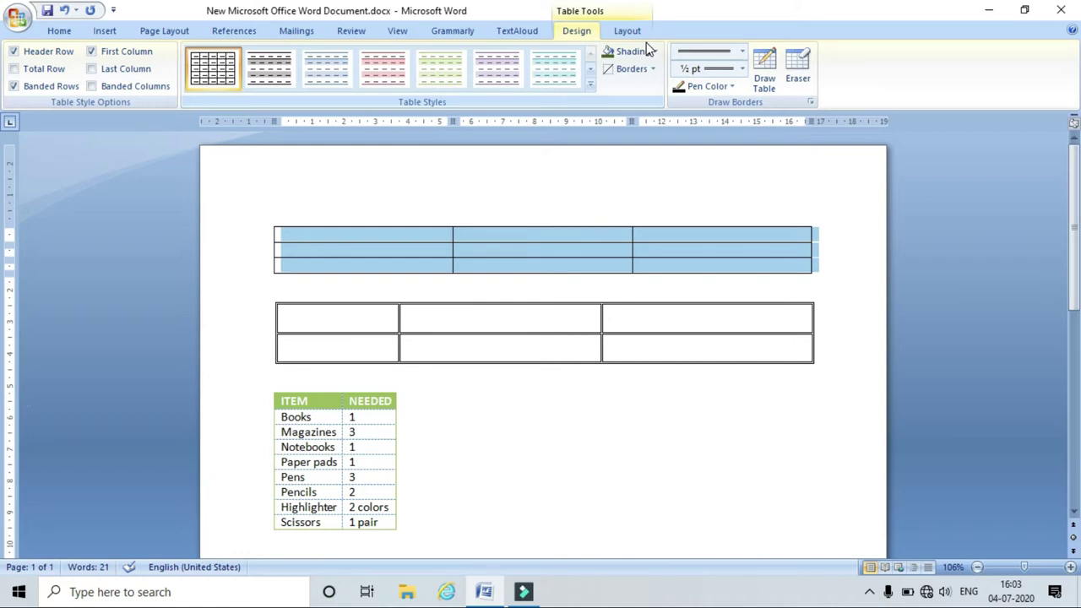
{"action": "left_click", "coordinate": [513, 448]}
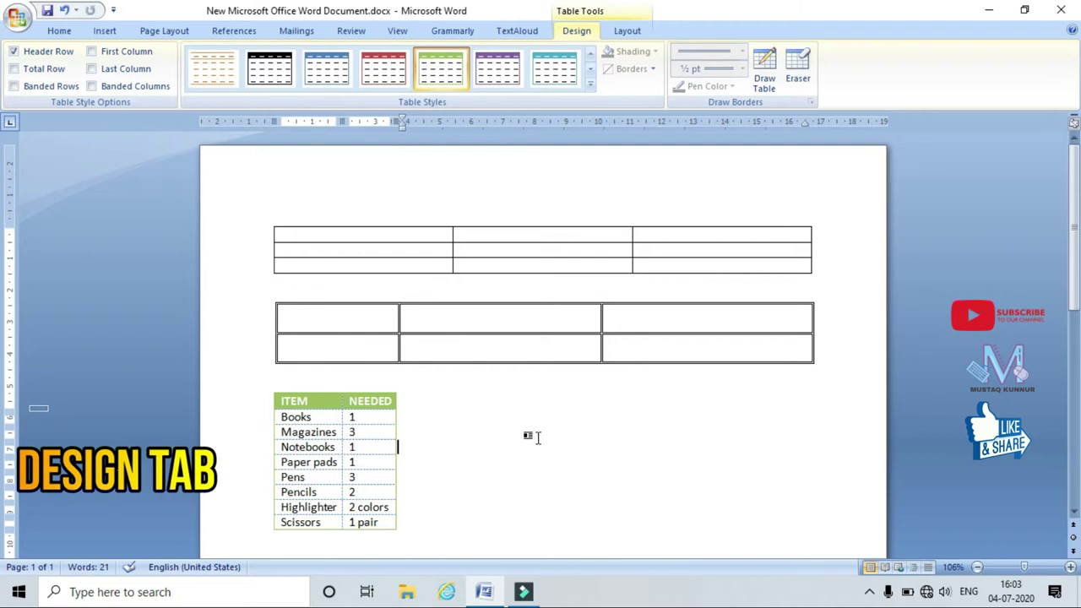
Apply the built-in orange table style with a filled header row, filled first column and thick black horizontal borders to the whole first table
{"action": "left_click", "coordinate": [264, 221]}
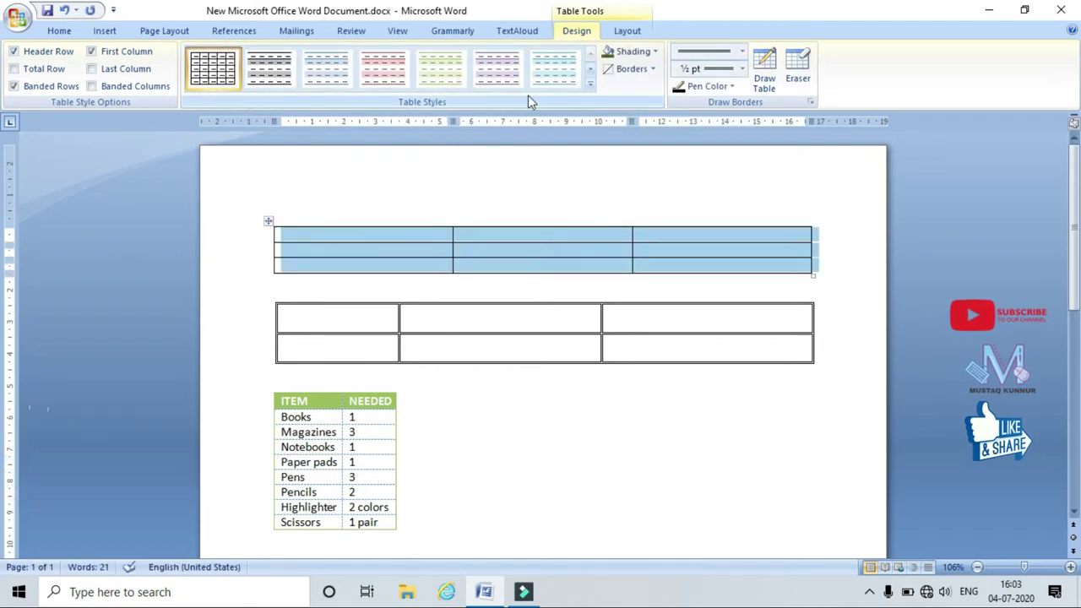
{"action": "left_click", "coordinate": [590, 83]}
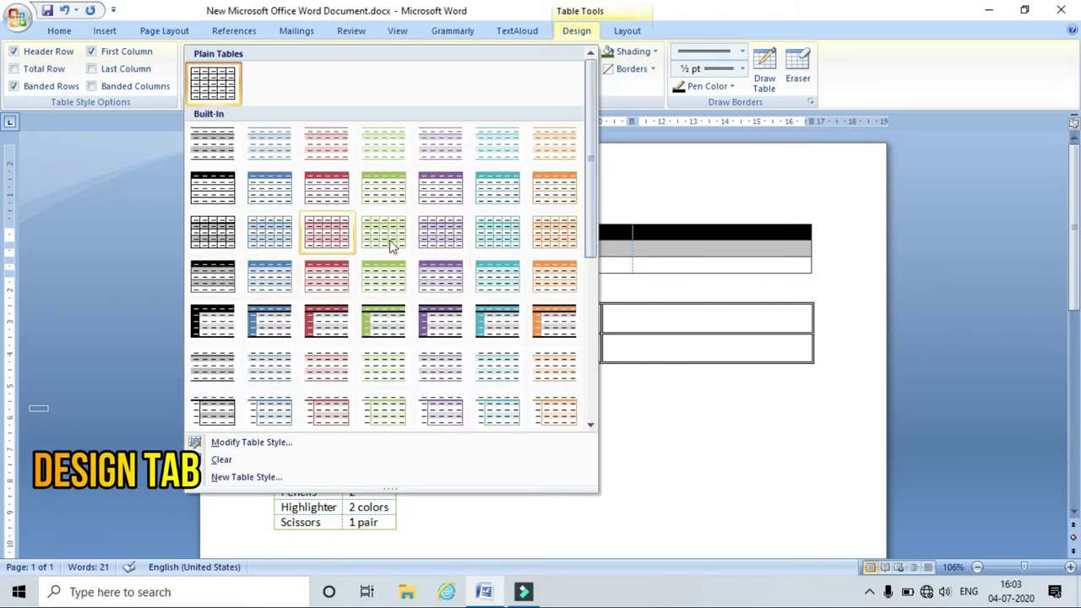
{"action": "left_click", "coordinate": [554, 187]}
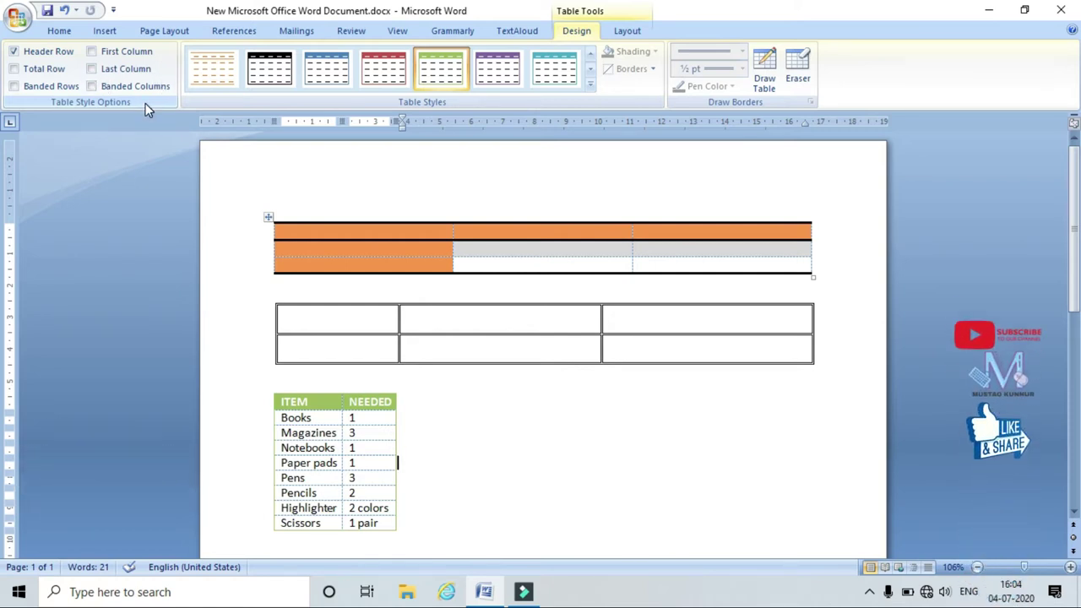
Switch the Header Row formatting of the orange table off and back on twice
{"action": "left_click", "coordinate": [236, 283]}
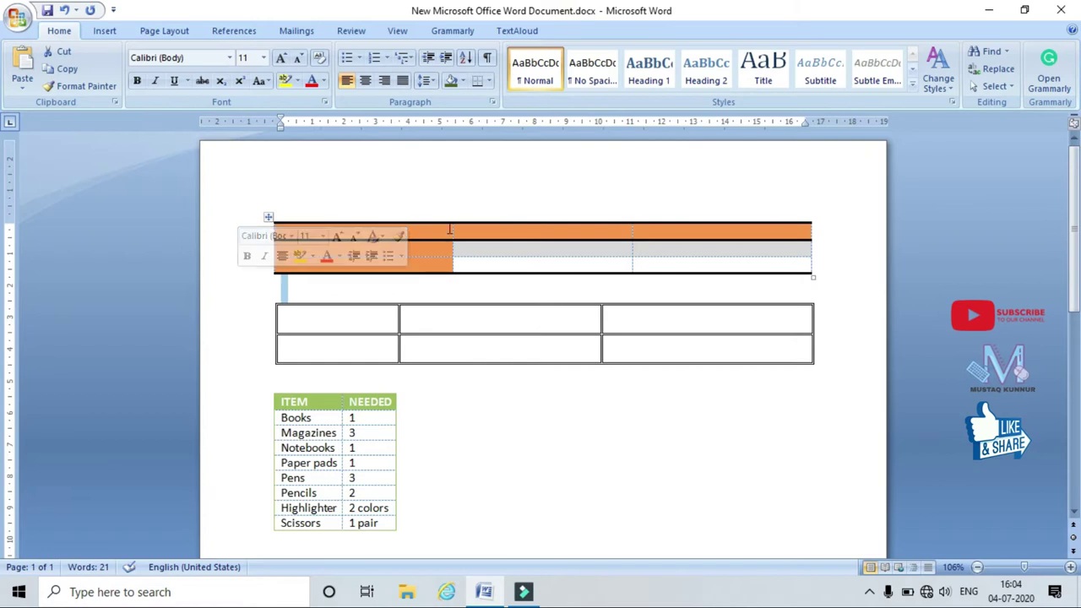
{"action": "left_click", "coordinate": [447, 234]}
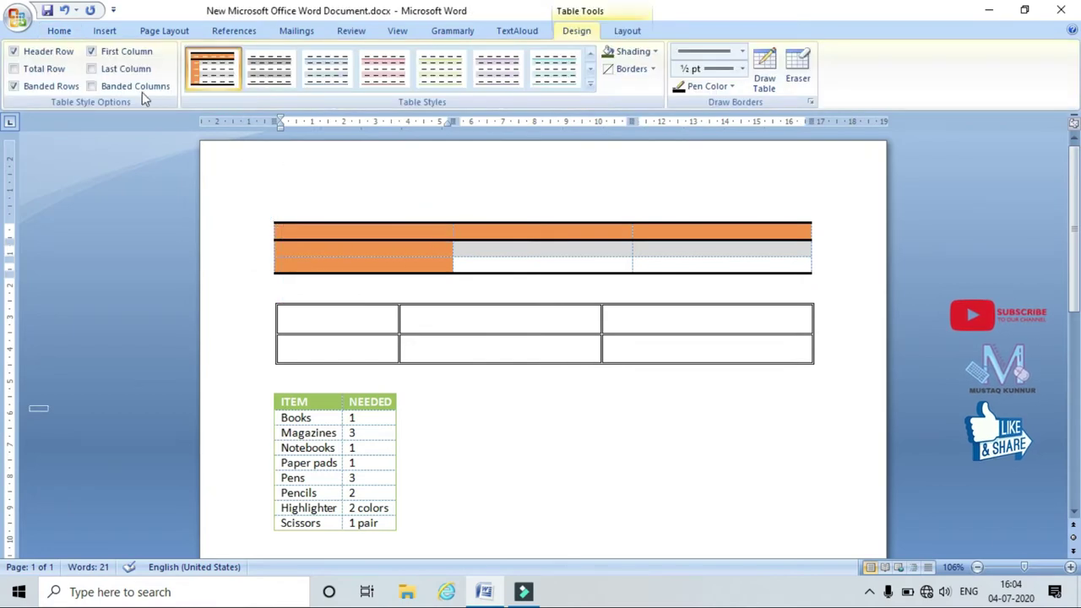
{"action": "left_click", "coordinate": [54, 57]}
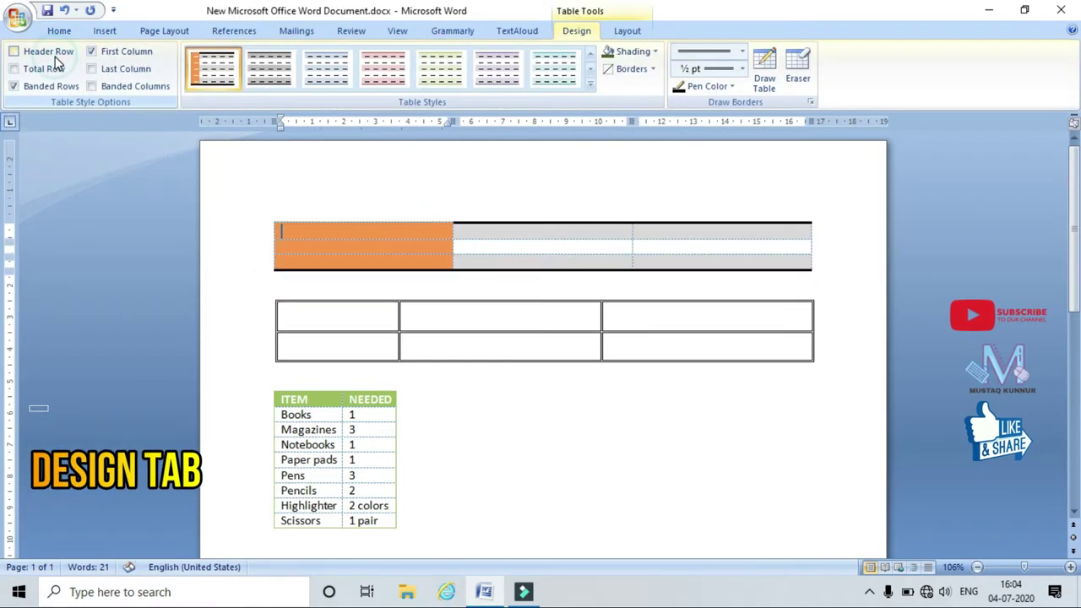
{"action": "left_click", "coordinate": [54, 57]}
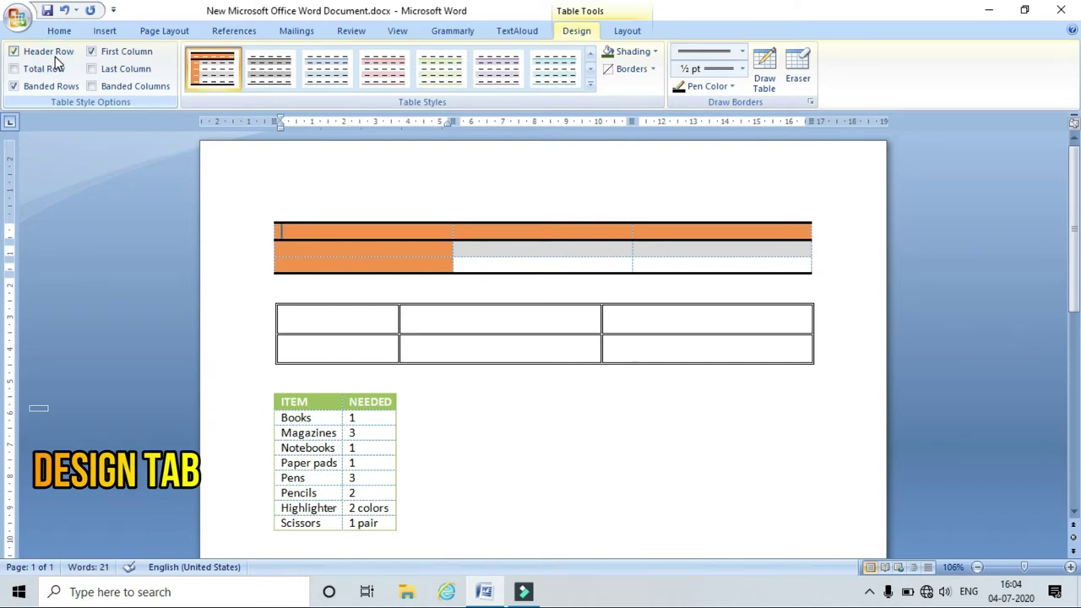
{"action": "left_click", "coordinate": [50, 52]}
{"action": "left_click", "coordinate": [51, 52]}
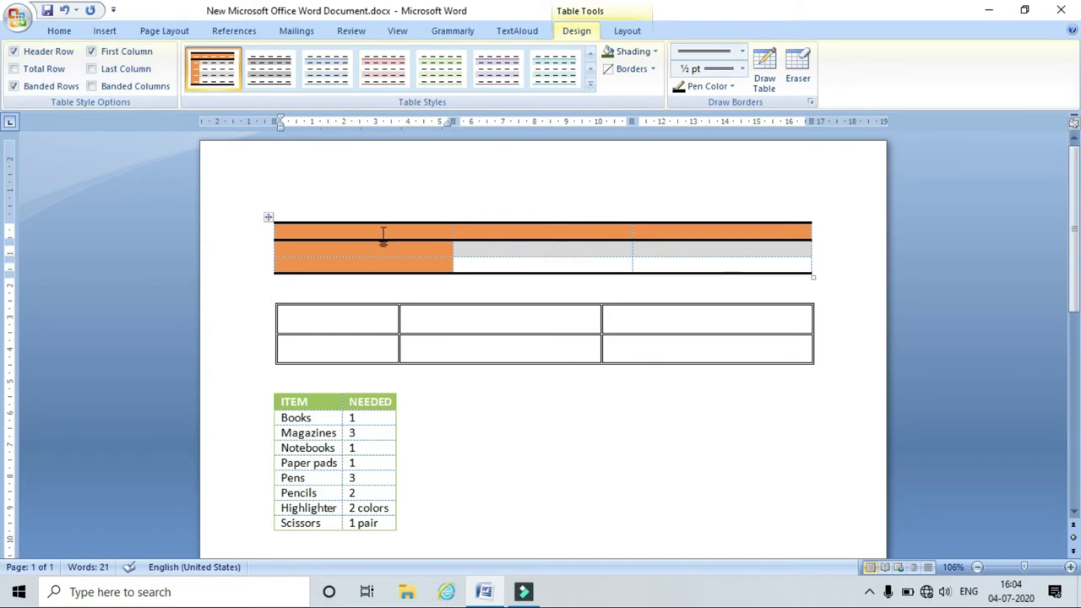
From the middle cell of the orange table's second row, toggle the Header Row formatting repeatedly and leave it off
{"action": "left_click", "coordinate": [573, 255]}
{"action": "left_click", "coordinate": [43, 54]}
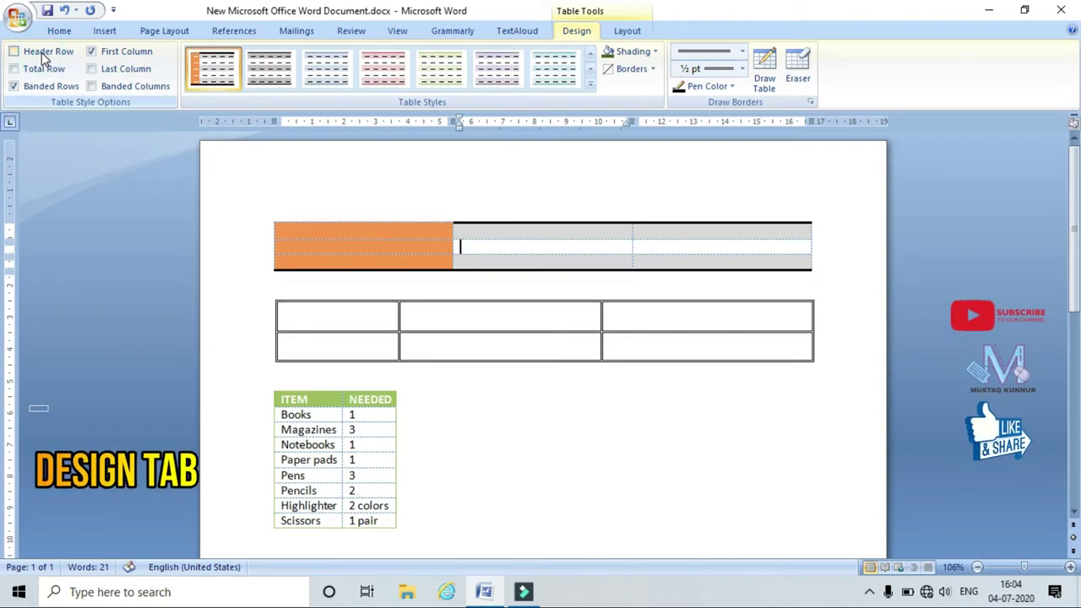
{"action": "left_click", "coordinate": [43, 55]}
{"action": "left_click", "coordinate": [43, 55]}
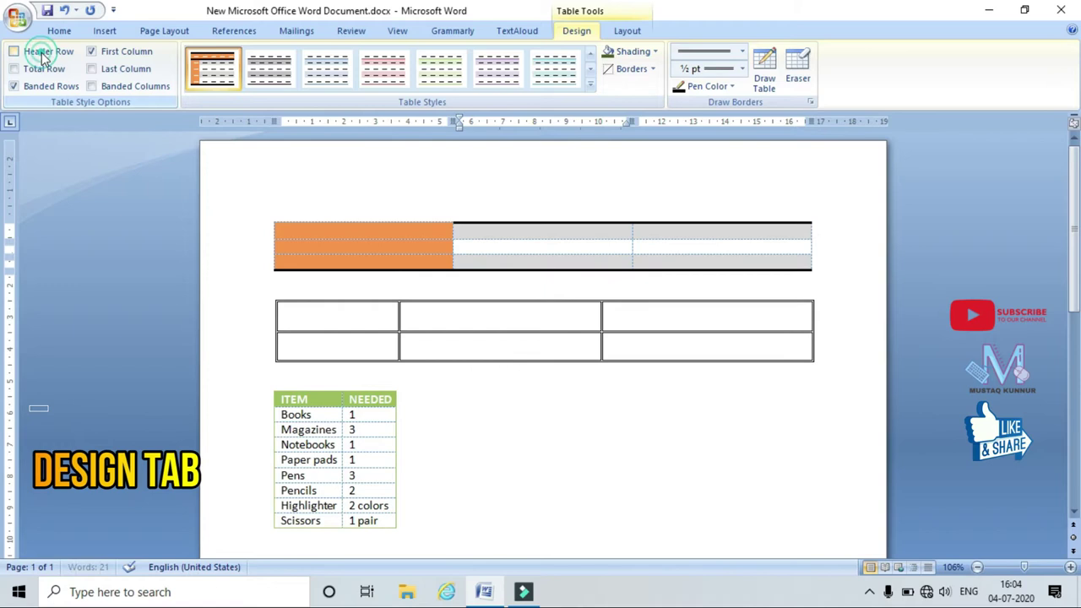
{"action": "left_click", "coordinate": [44, 56]}
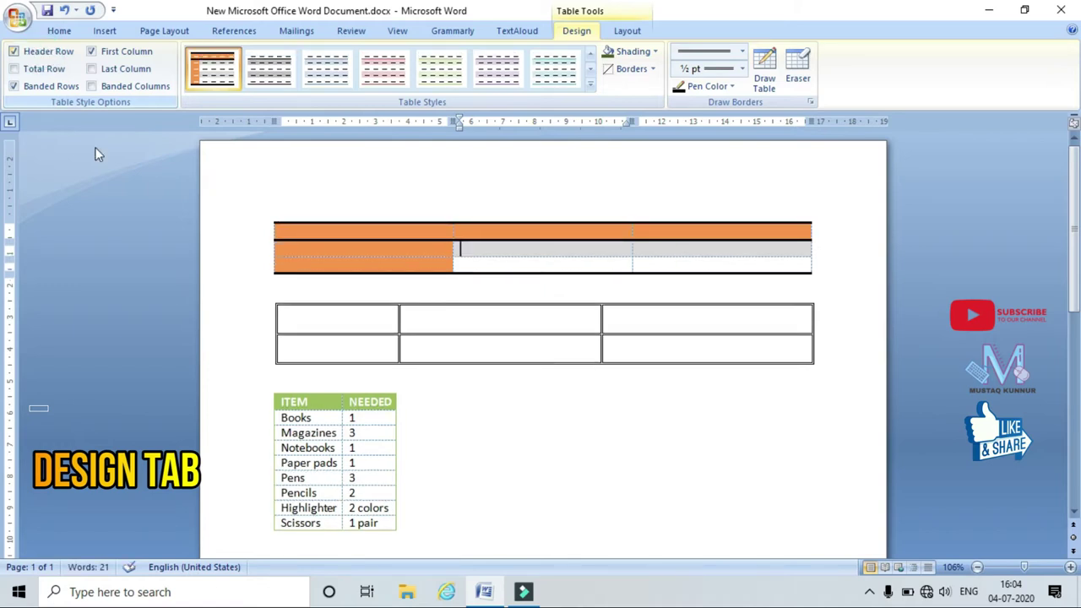
{"action": "left_click", "coordinate": [14, 51]}
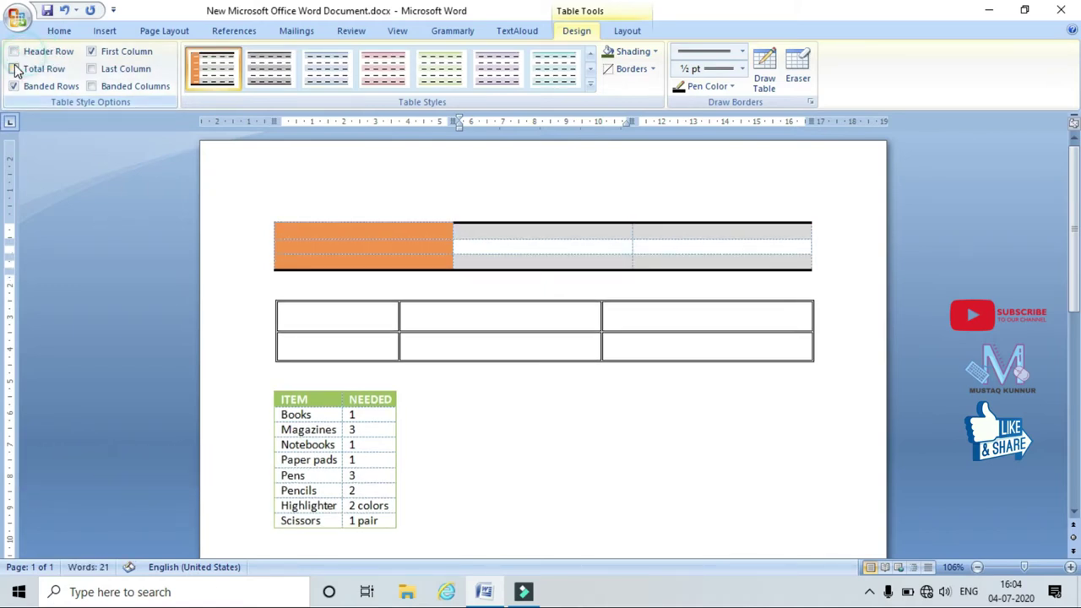
Toggle the Total Row formatting of the orange table on and off repeatedly, leaving it off
{"action": "left_click", "coordinate": [16, 68]}
{"action": "left_click", "coordinate": [16, 68]}
{"action": "left_click", "coordinate": [16, 70]}
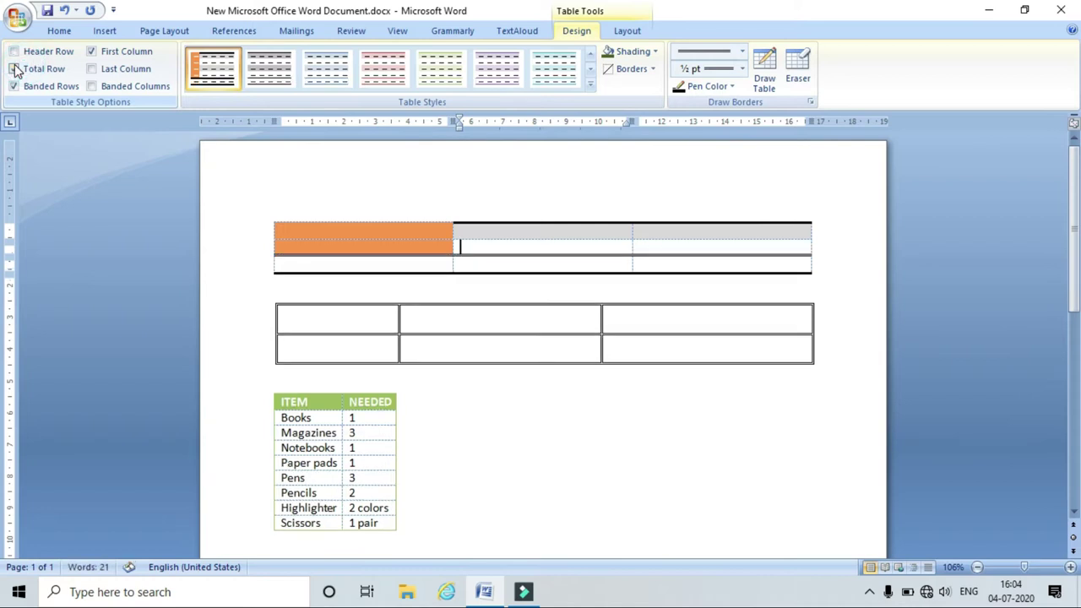
{"action": "left_click", "coordinate": [15, 69]}
{"action": "left_click", "coordinate": [15, 69]}
{"action": "left_click", "coordinate": [15, 69]}
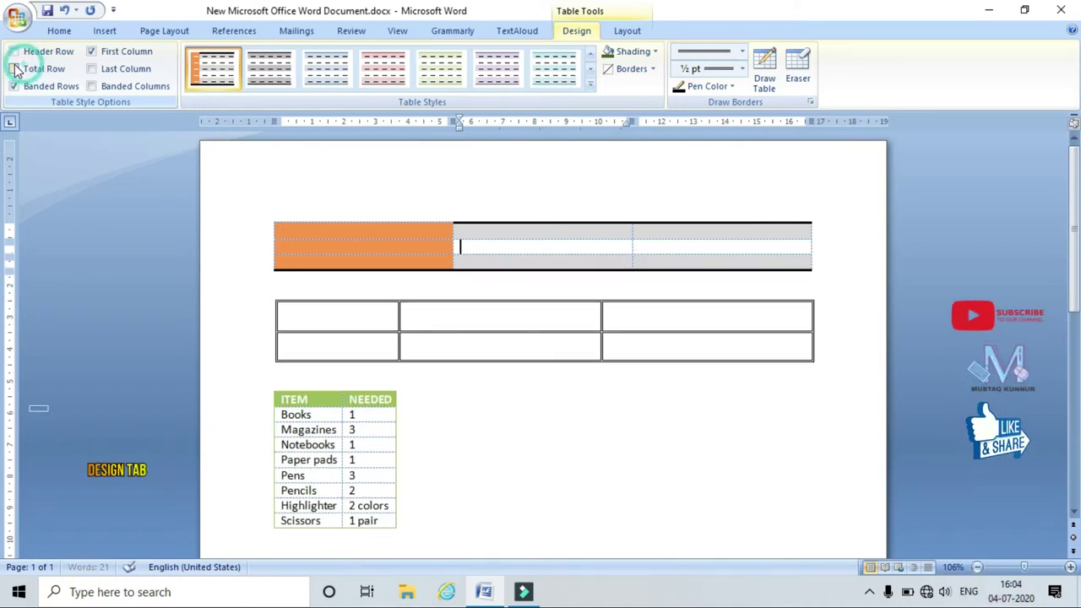
{"action": "left_click", "coordinate": [15, 70]}
{"action": "left_click", "coordinate": [15, 69]}
{"action": "left_click", "coordinate": [15, 69]}
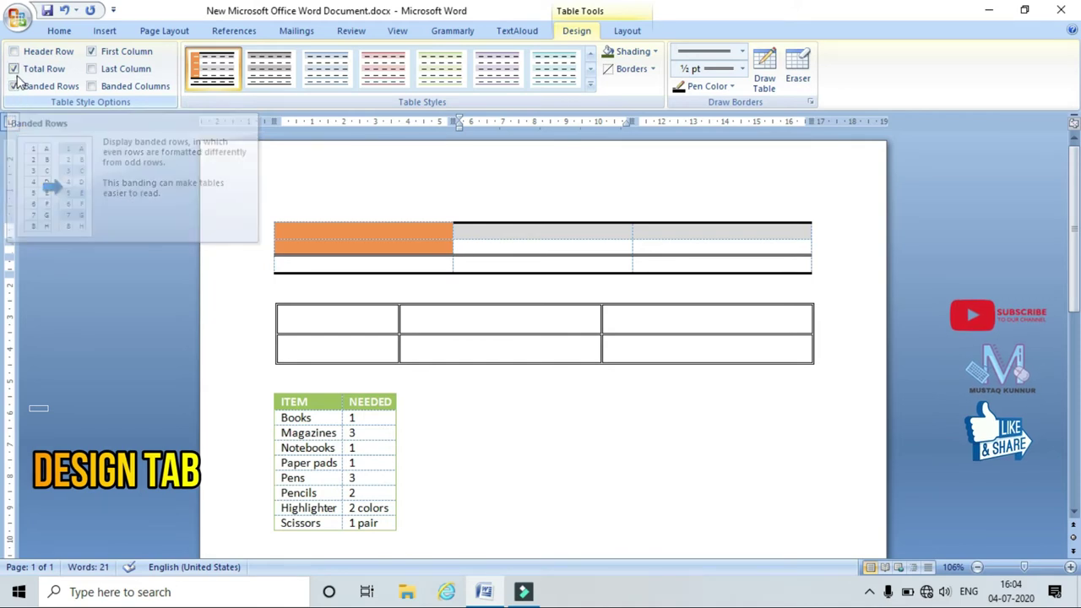
{"action": "left_click", "coordinate": [15, 70]}
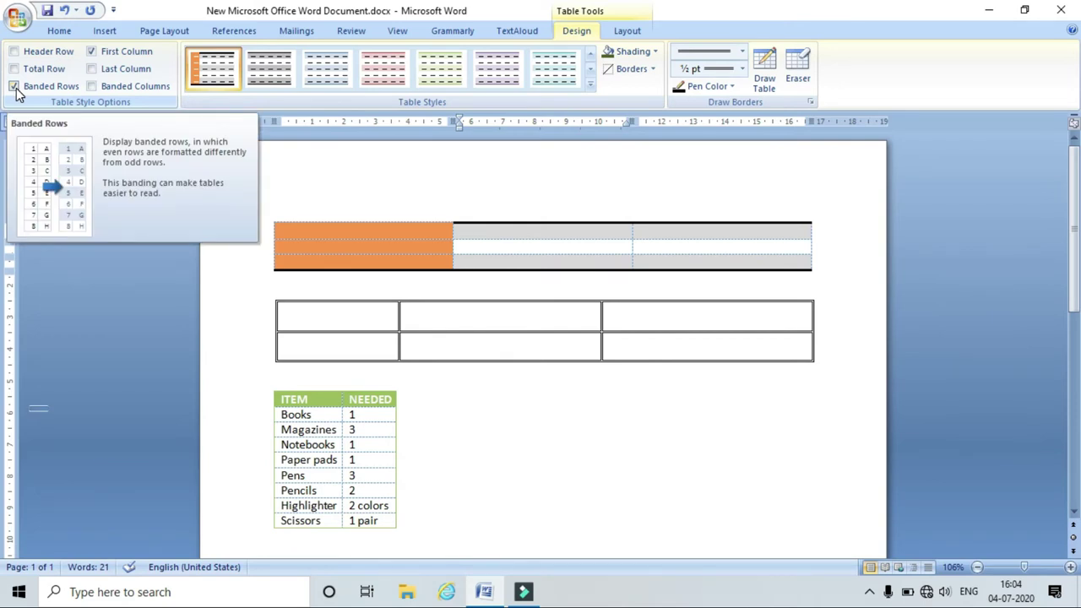
Toggle the Banded Rows formatting of the orange table off and on, leaving it on
{"action": "left_click", "coordinate": [17, 89]}
{"action": "left_click", "coordinate": [16, 89]}
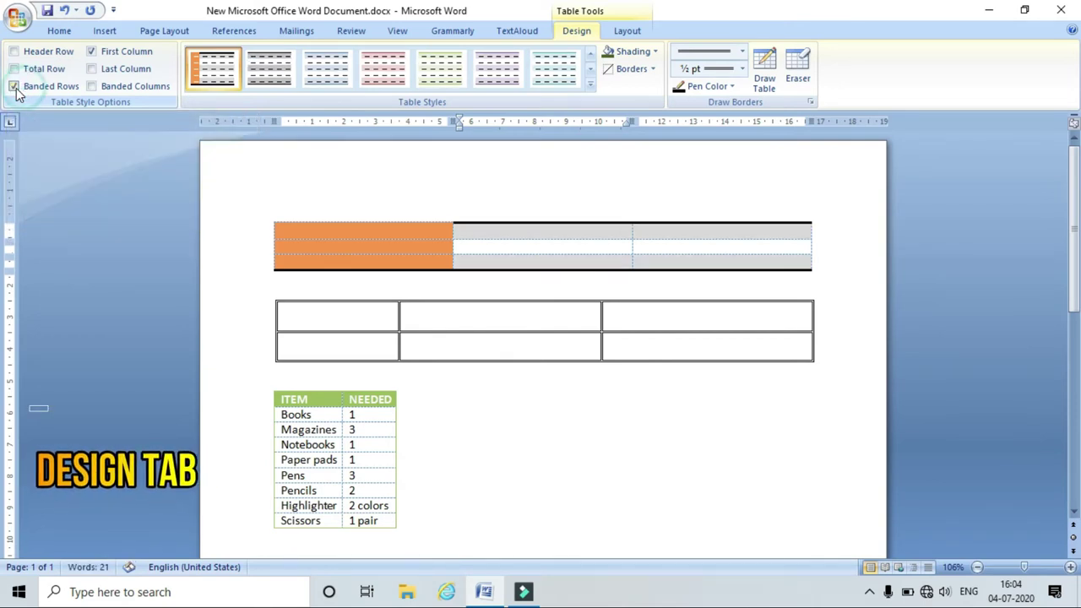
{"action": "left_click", "coordinate": [17, 88]}
{"action": "left_click", "coordinate": [17, 88]}
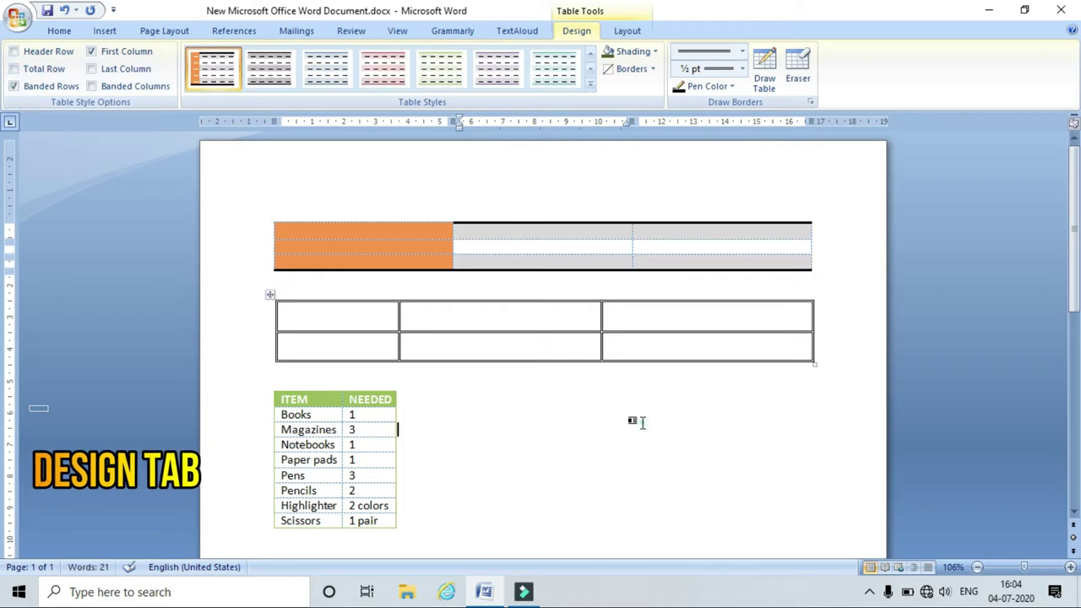
Turn on the Last Column formatting for the green ITEM and NEEDED table
{"action": "left_click", "coordinate": [531, 236]}
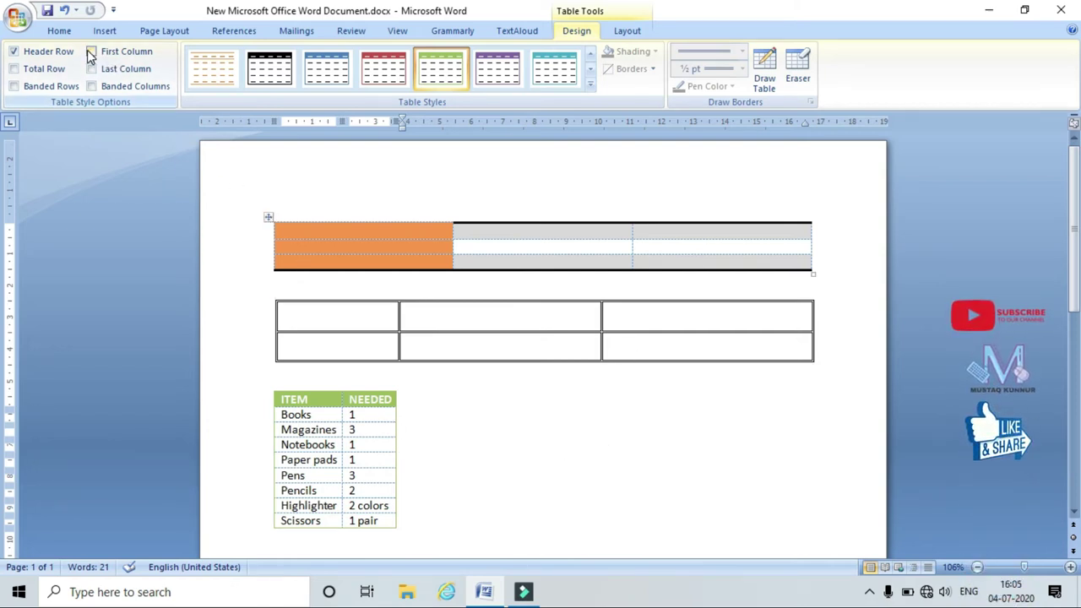
{"action": "key", "text": "ctrl+z"}
{"action": "left_click", "coordinate": [127, 56]}
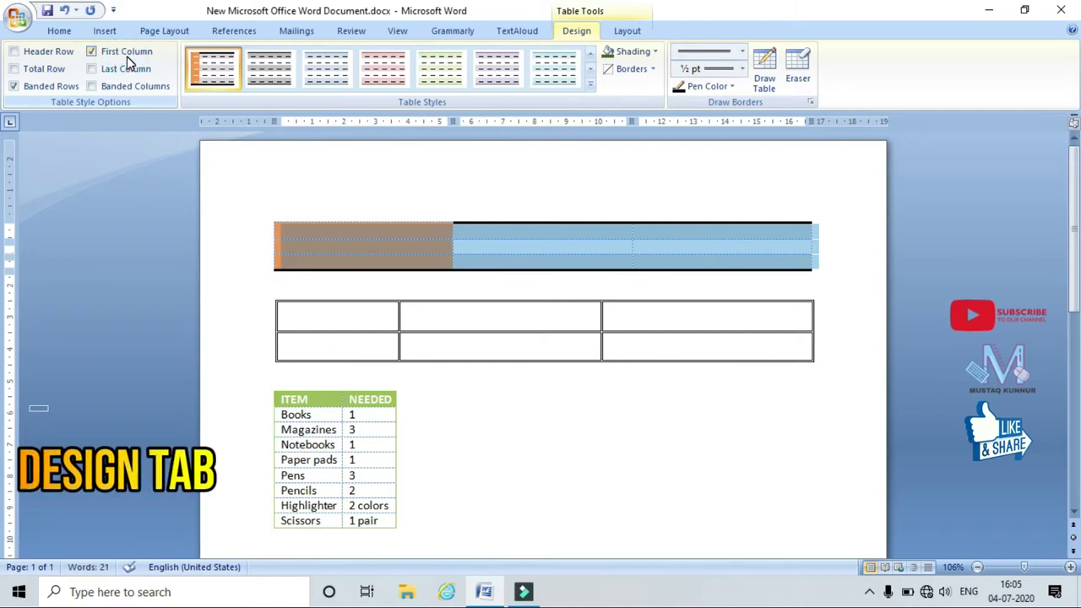
{"action": "left_click", "coordinate": [379, 251]}
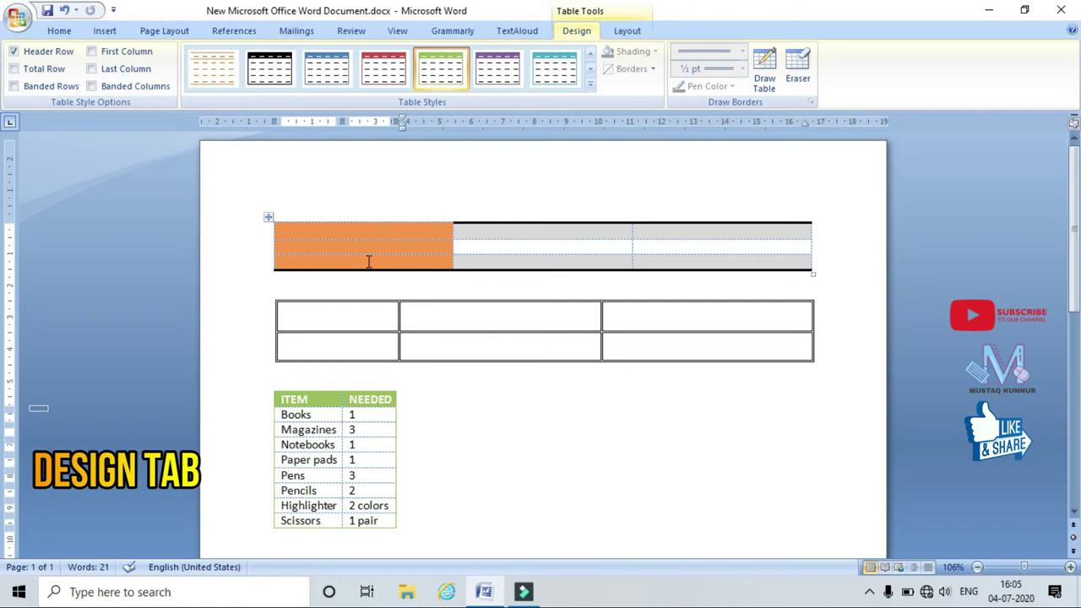
{"action": "left_click", "coordinate": [92, 70]}
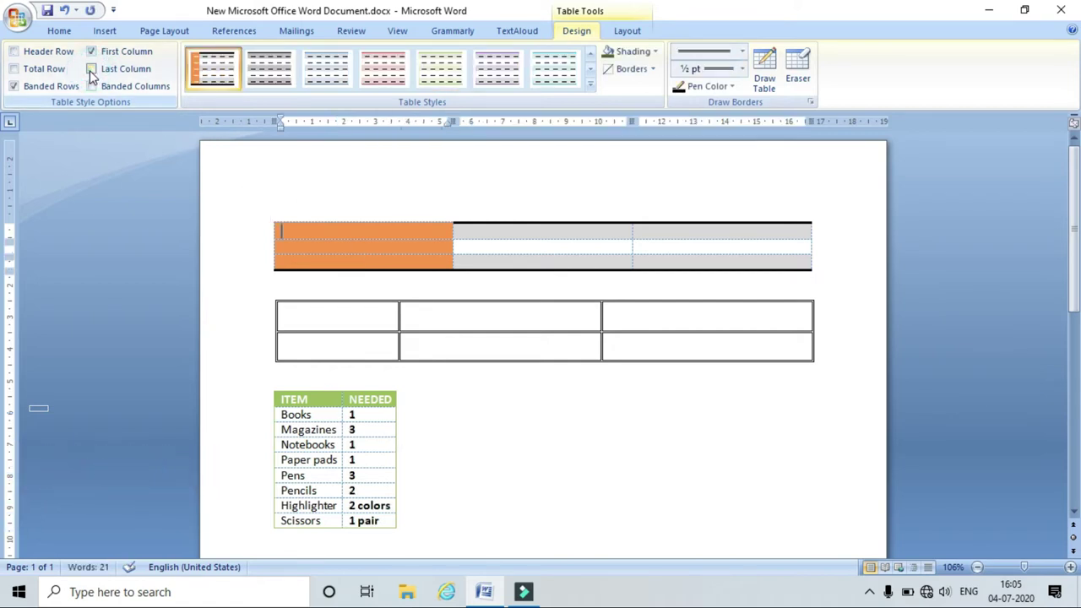
Try the Last Column formatting on the orange table and switch off both its First Column and Last Column options
{"action": "left_click", "coordinate": [92, 69]}
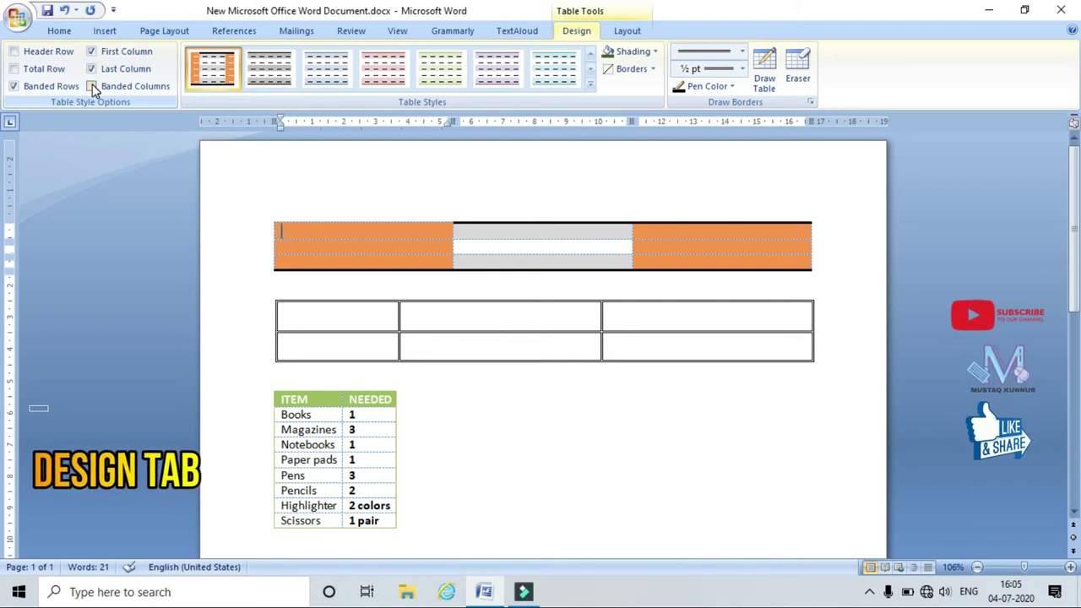
{"action": "left_click", "coordinate": [91, 50]}
{"action": "left_click", "coordinate": [91, 69]}
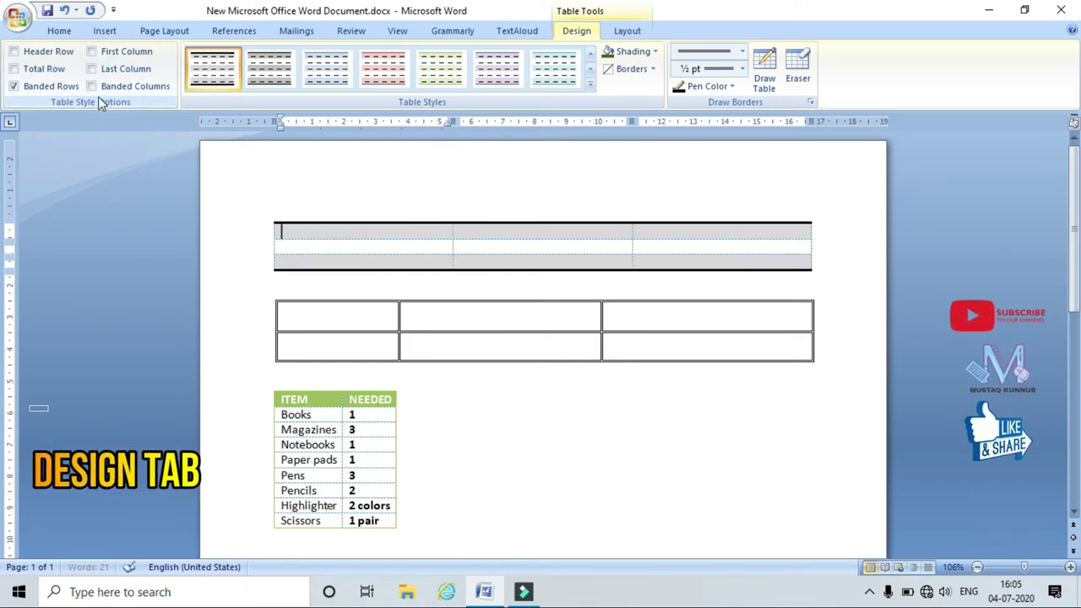
Turn off Banded Rows for the first table and toggle its Banded Columns formatting repeatedly, leaving that off too
{"action": "left_click", "coordinate": [91, 86]}
{"action": "left_click", "coordinate": [91, 87]}
{"action": "left_click", "coordinate": [91, 86]}
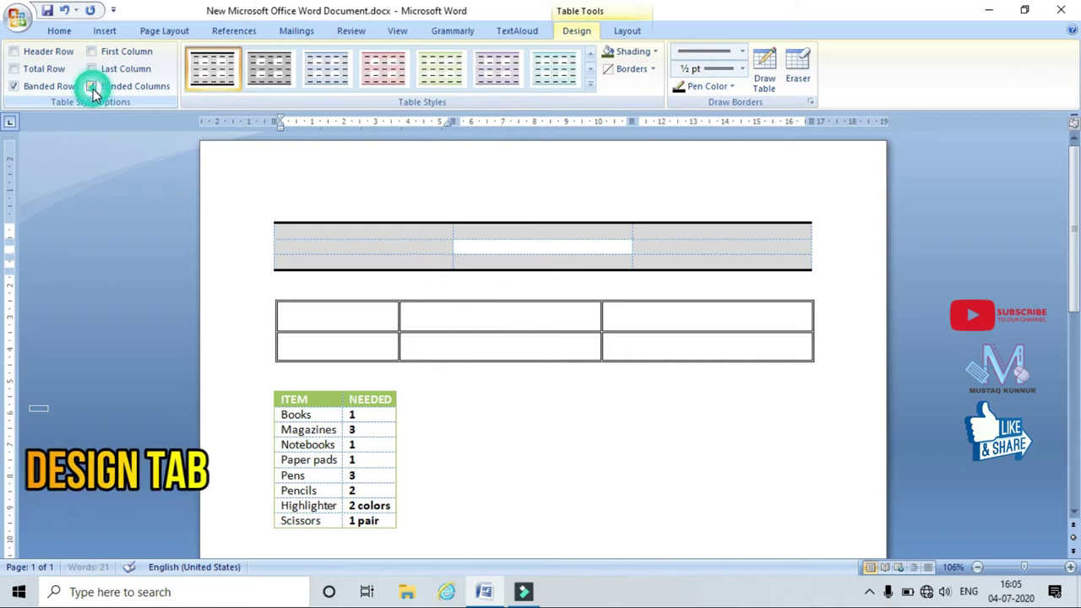
{"action": "left_click", "coordinate": [91, 86]}
{"action": "left_click", "coordinate": [14, 86]}
{"action": "left_click", "coordinate": [91, 86]}
{"action": "left_click", "coordinate": [91, 86]}
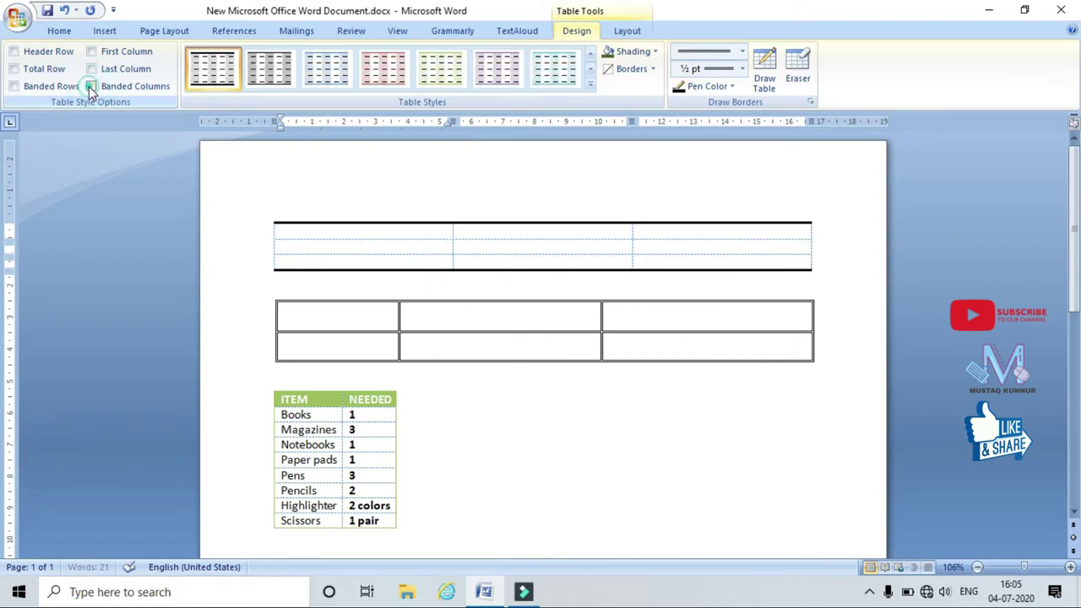
{"action": "left_click", "coordinate": [91, 86]}
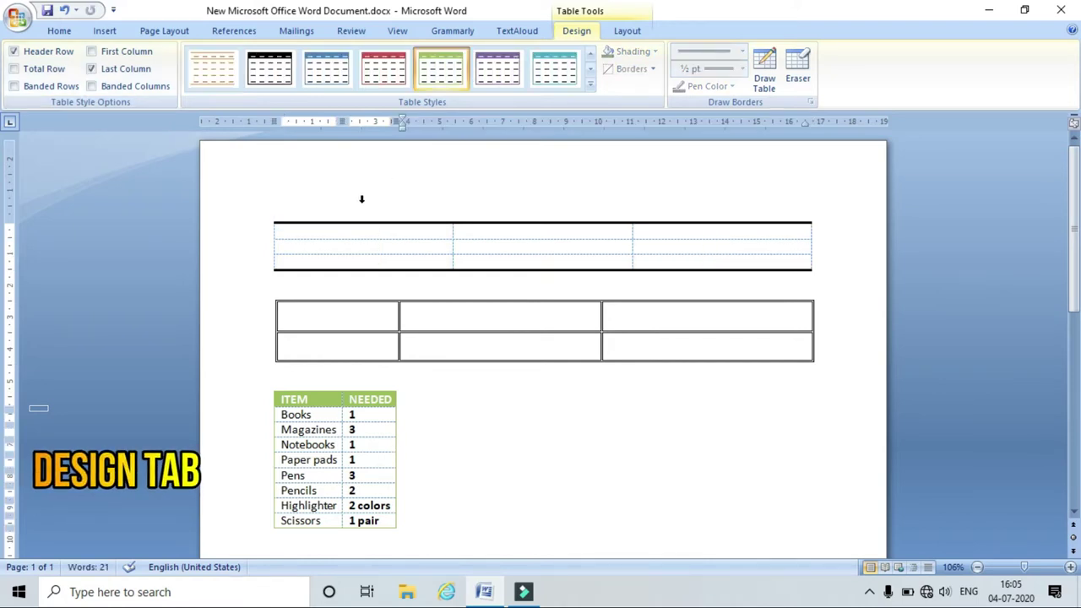
Shade the first cell of the first table with the custom light blue RGB 45, 170, 255
{"action": "left_click", "coordinate": [268, 217]}
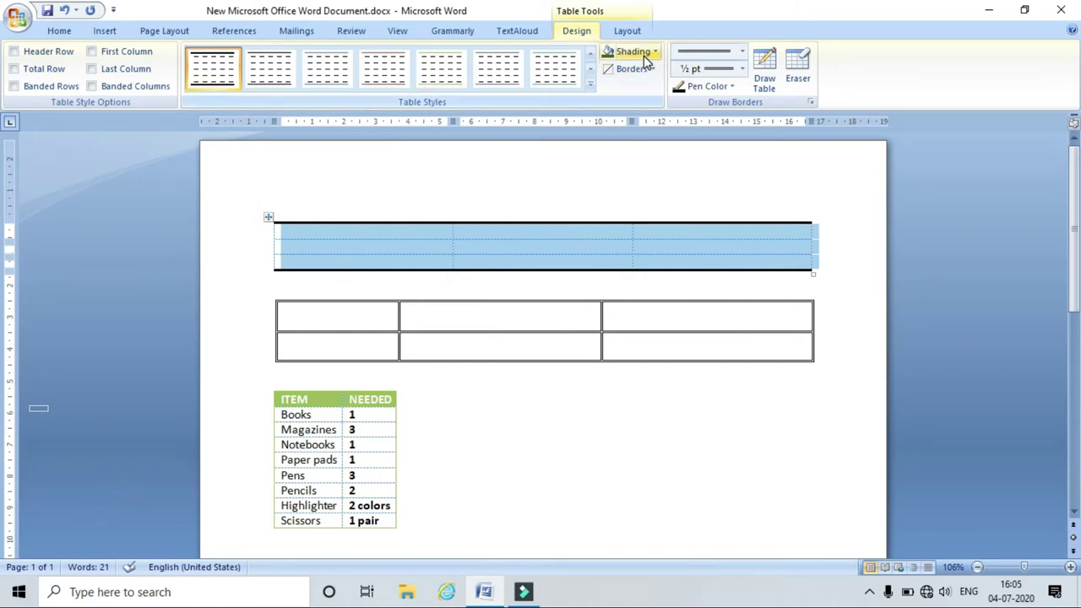
{"action": "left_click", "coordinate": [354, 237]}
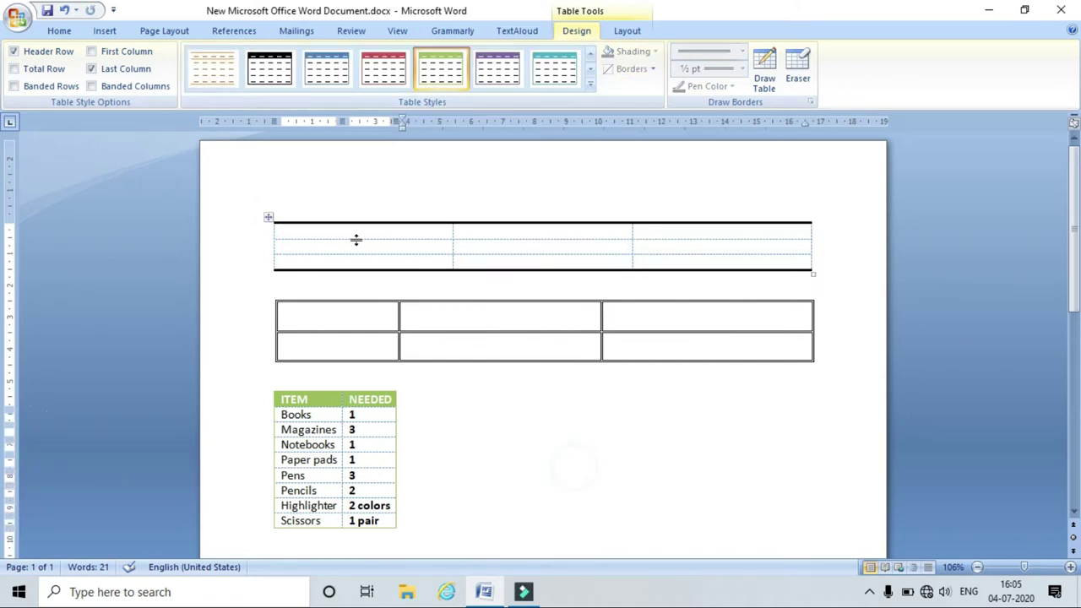
{"action": "left_click", "coordinate": [655, 52]}
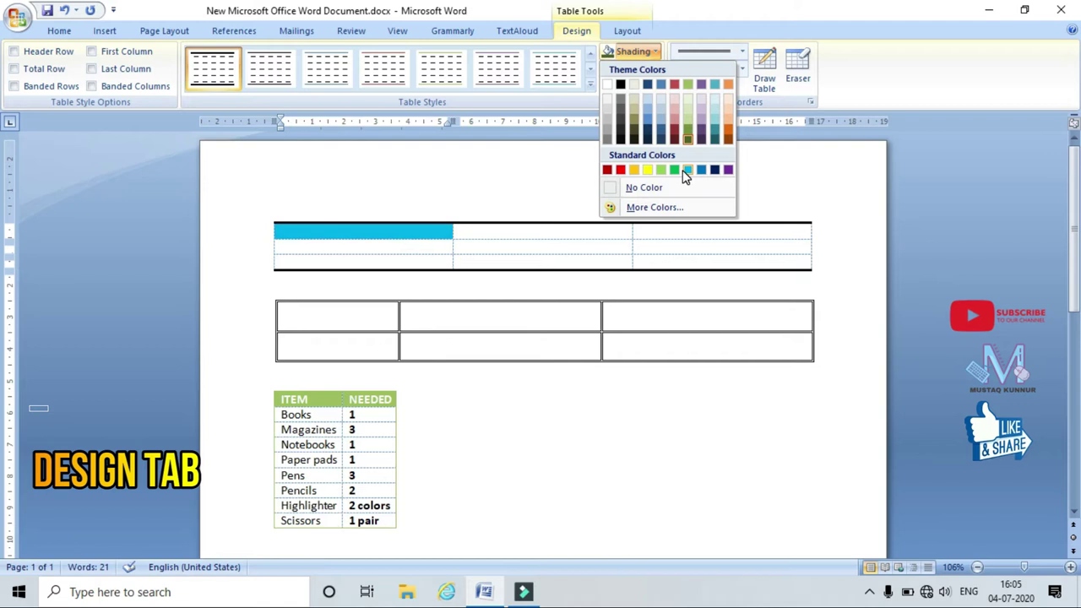
{"action": "left_click", "coordinate": [655, 208]}
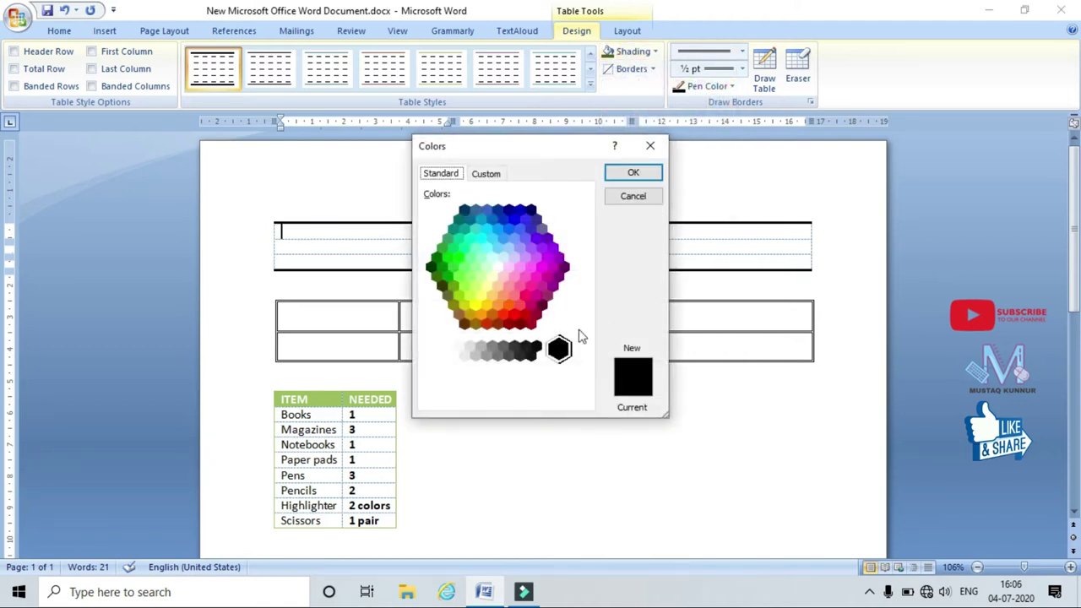
{"action": "left_click", "coordinate": [458, 265]}
{"action": "left_click", "coordinate": [499, 212]}
{"action": "left_click", "coordinate": [487, 173]}
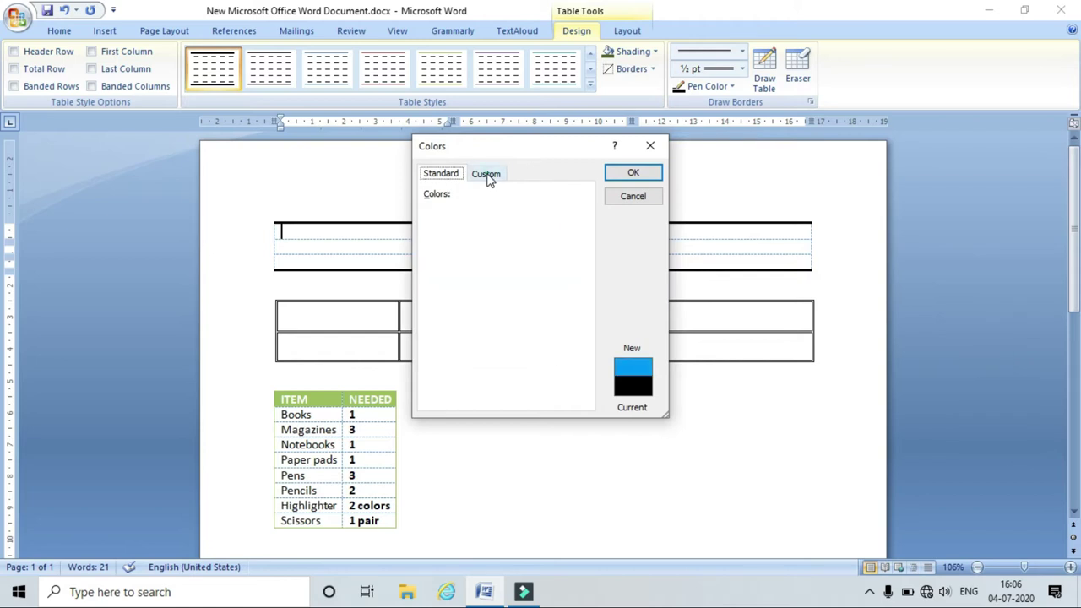
{"action": "left_click_drag", "start_coordinate": [588, 260], "coordinate": [586, 248]}
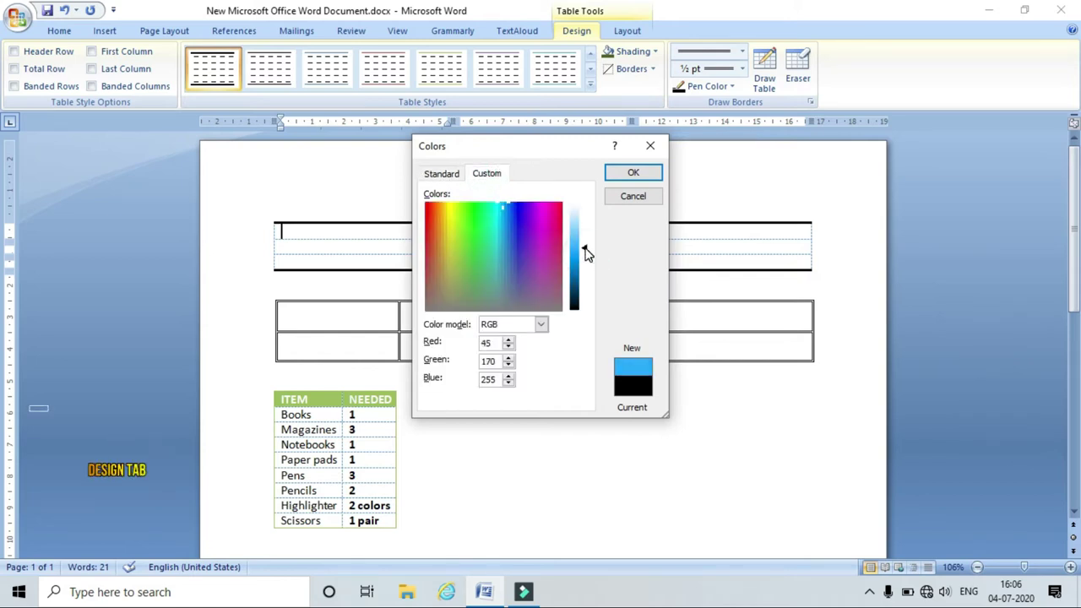
{"action": "left_click", "coordinate": [621, 177]}
{"action": "left_click", "coordinate": [574, 412]}
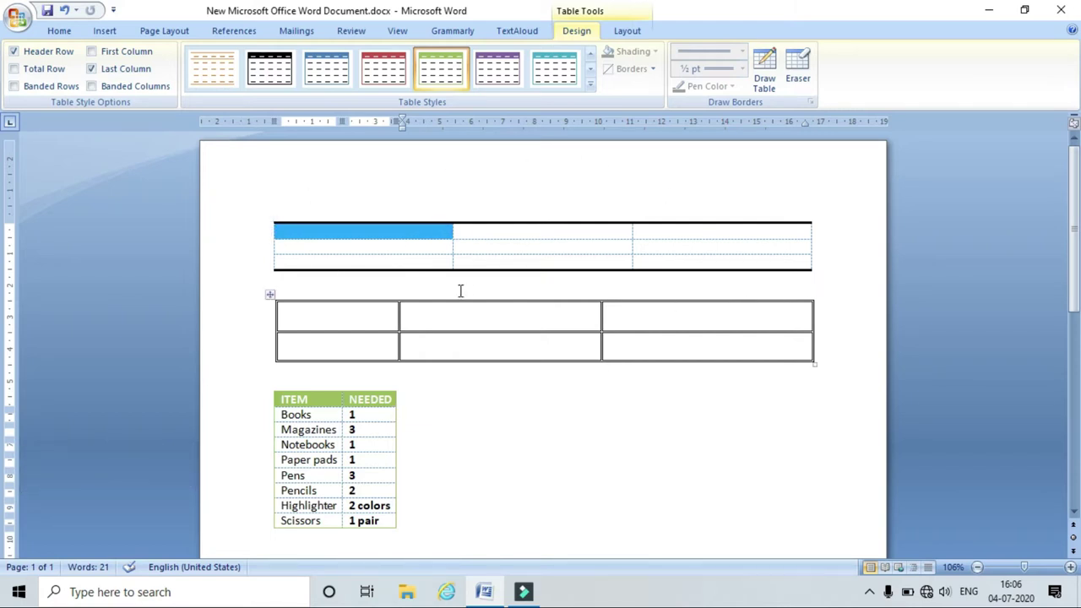
Apply No Border to the whole second table
{"action": "left_click", "coordinate": [270, 294]}
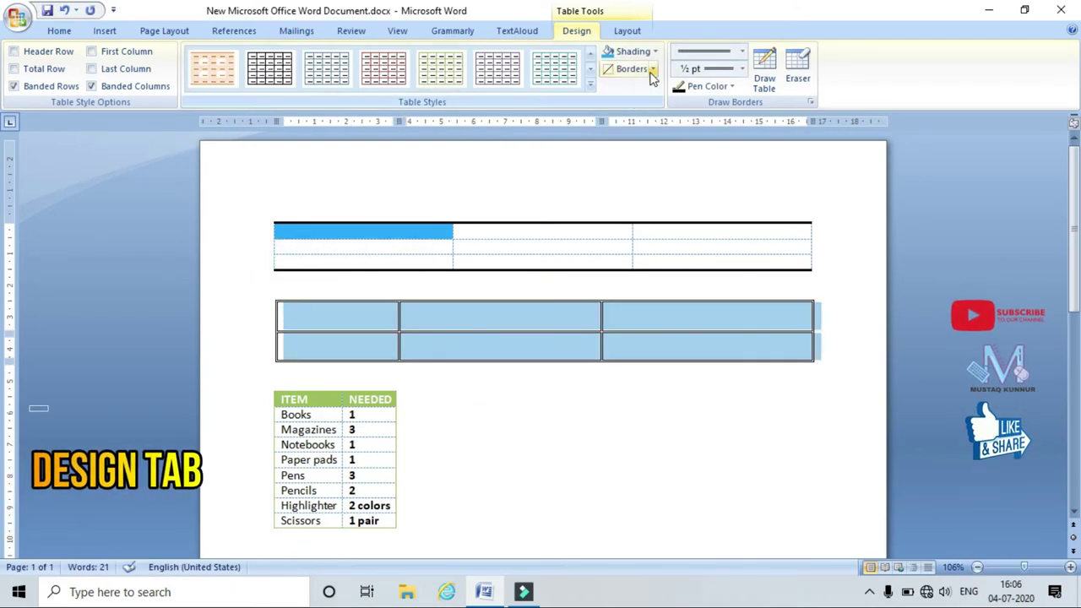
{"action": "left_click", "coordinate": [651, 69]}
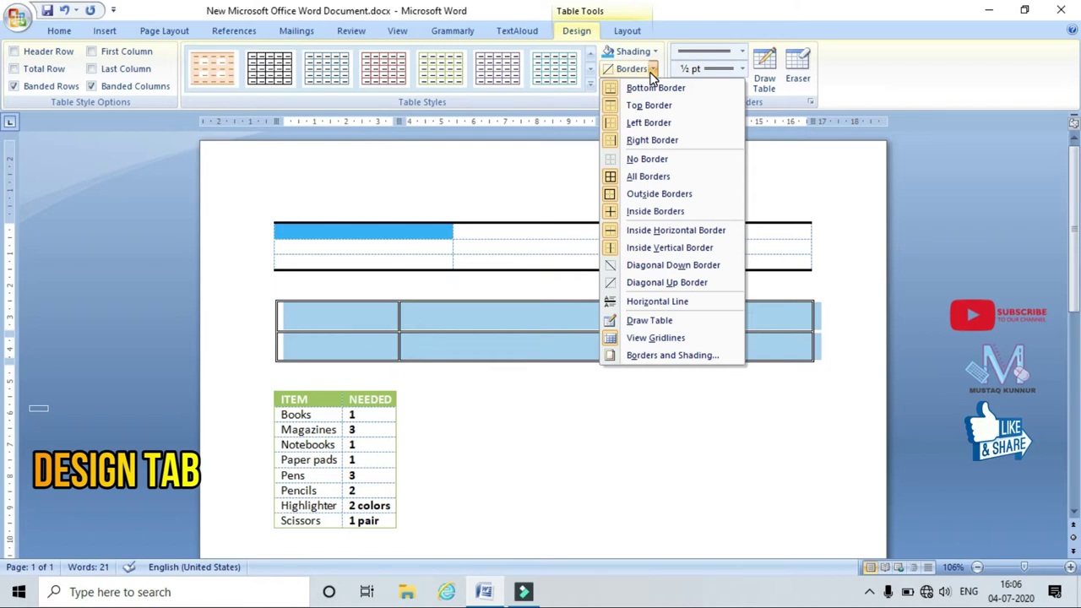
{"action": "left_click", "coordinate": [647, 159]}
{"action": "left_click", "coordinate": [562, 460]}
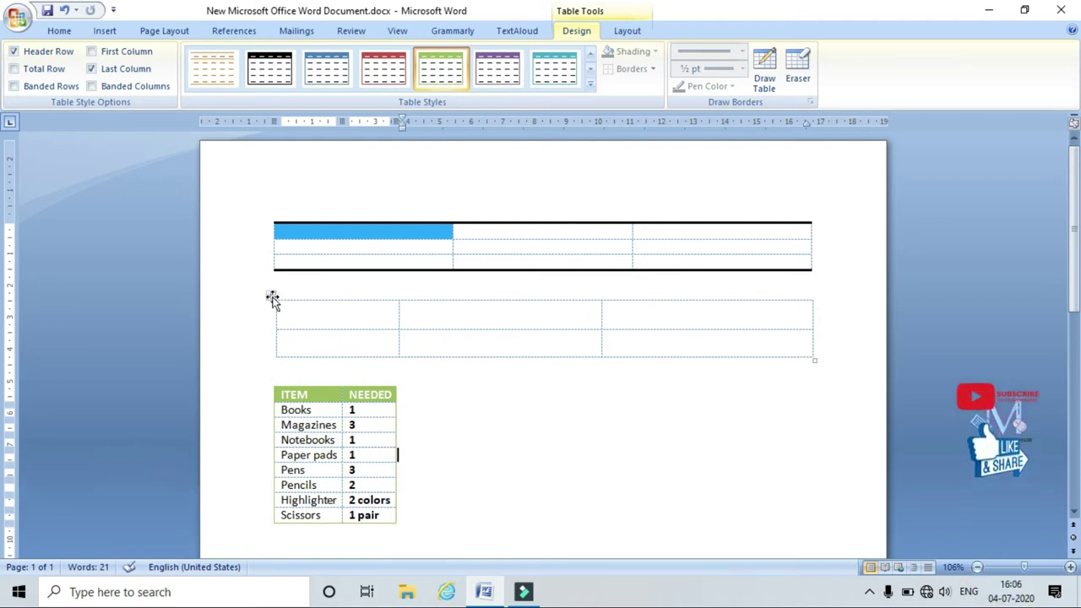
Apply All Borders to the whole second table
{"action": "left_click", "coordinate": [270, 296]}
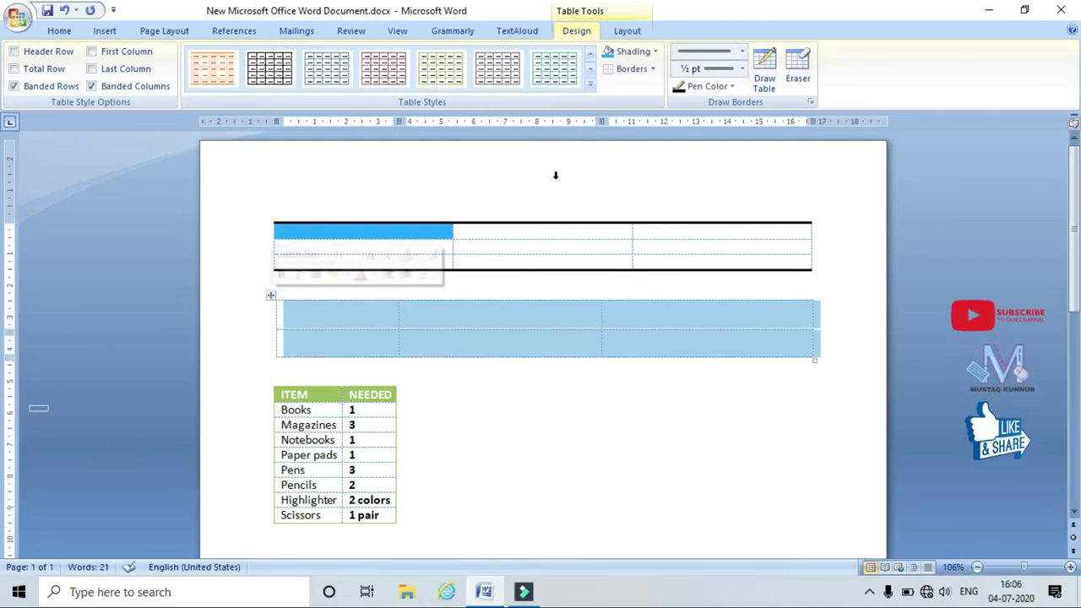
{"action": "left_click", "coordinate": [652, 69]}
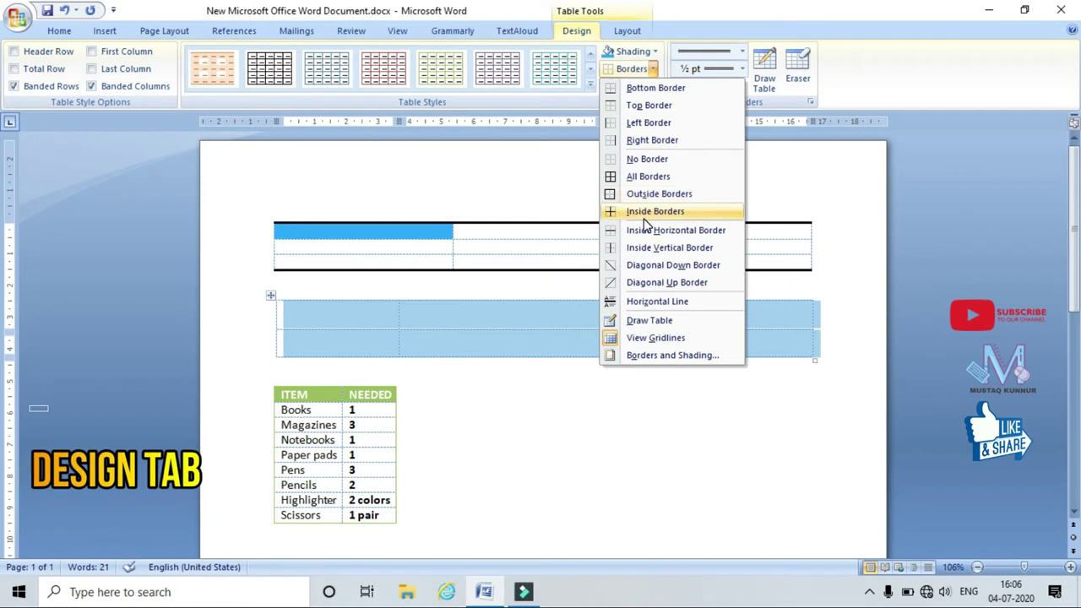
{"action": "left_click", "coordinate": [651, 178]}
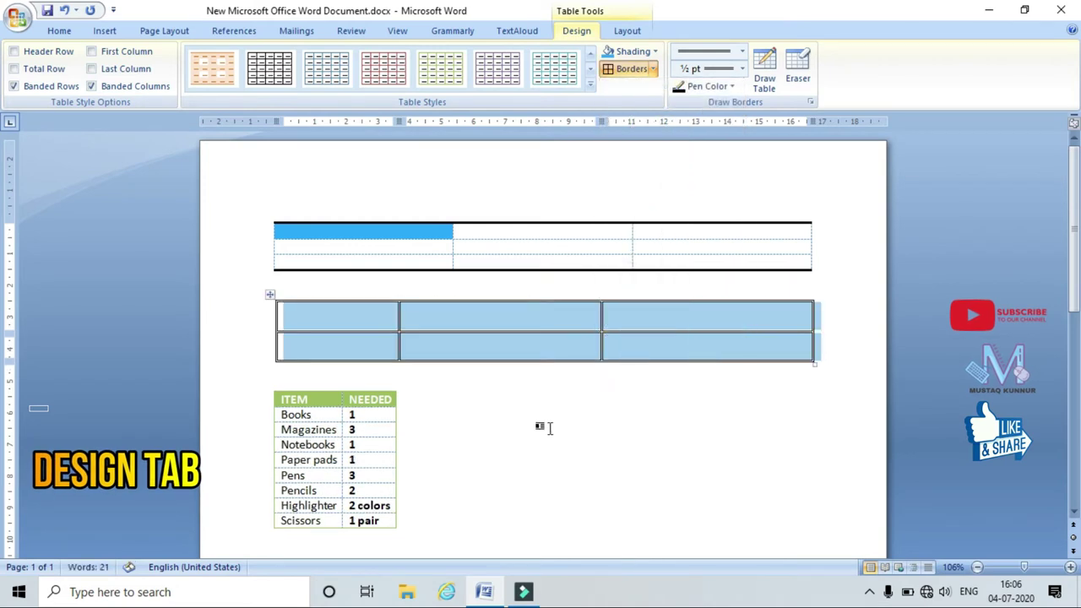
{"action": "left_click", "coordinate": [546, 451]}
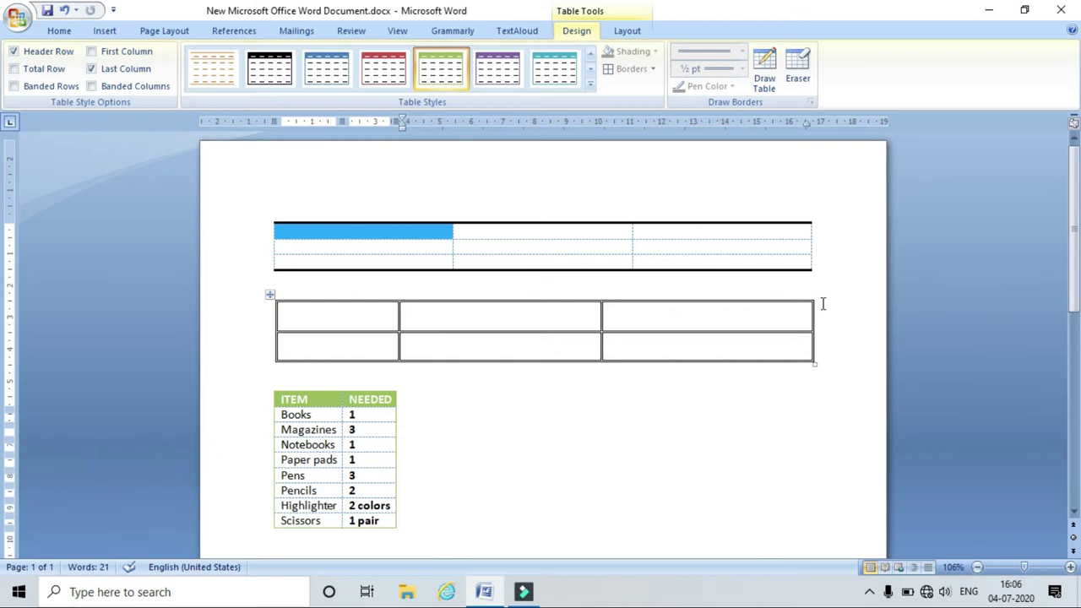
Add diagonal down borders to every cell of the second table and take them off again
{"action": "left_click", "coordinate": [269, 297]}
{"action": "left_click", "coordinate": [653, 70]}
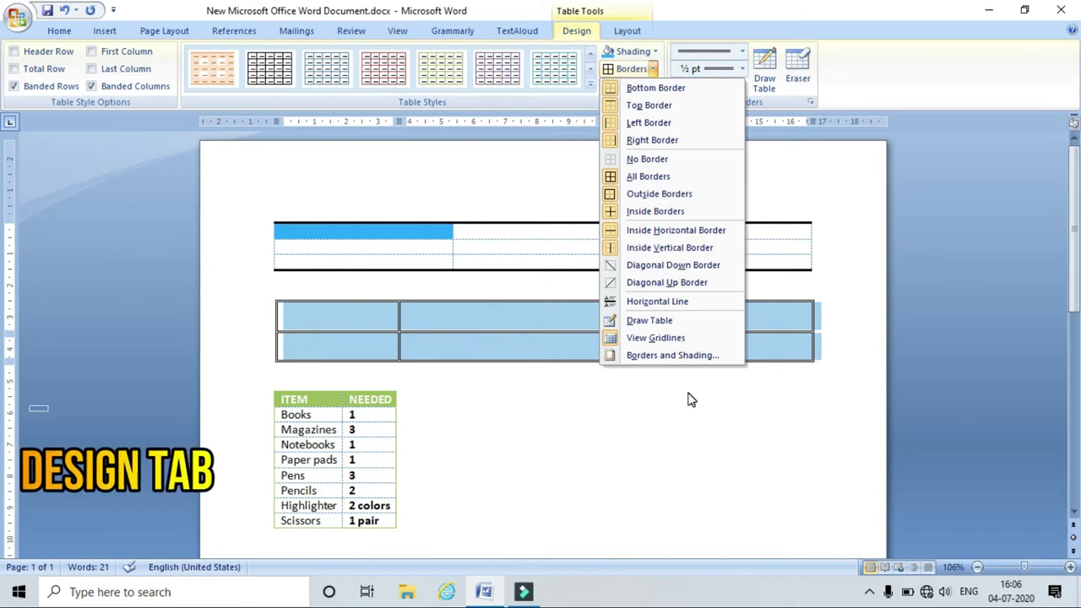
{"action": "left_click", "coordinate": [687, 267]}
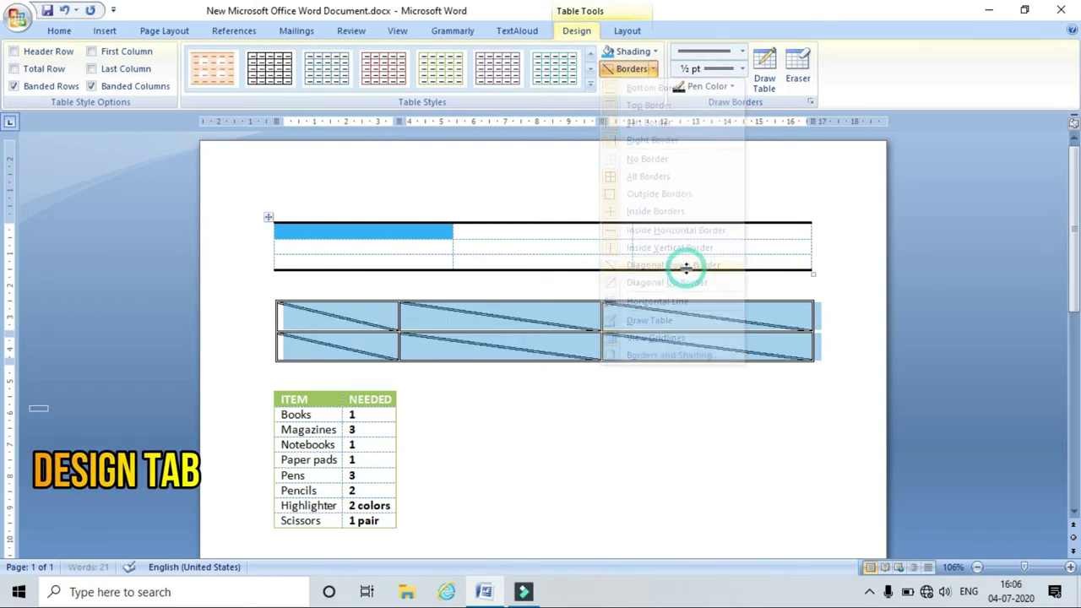
{"action": "left_click", "coordinate": [593, 461]}
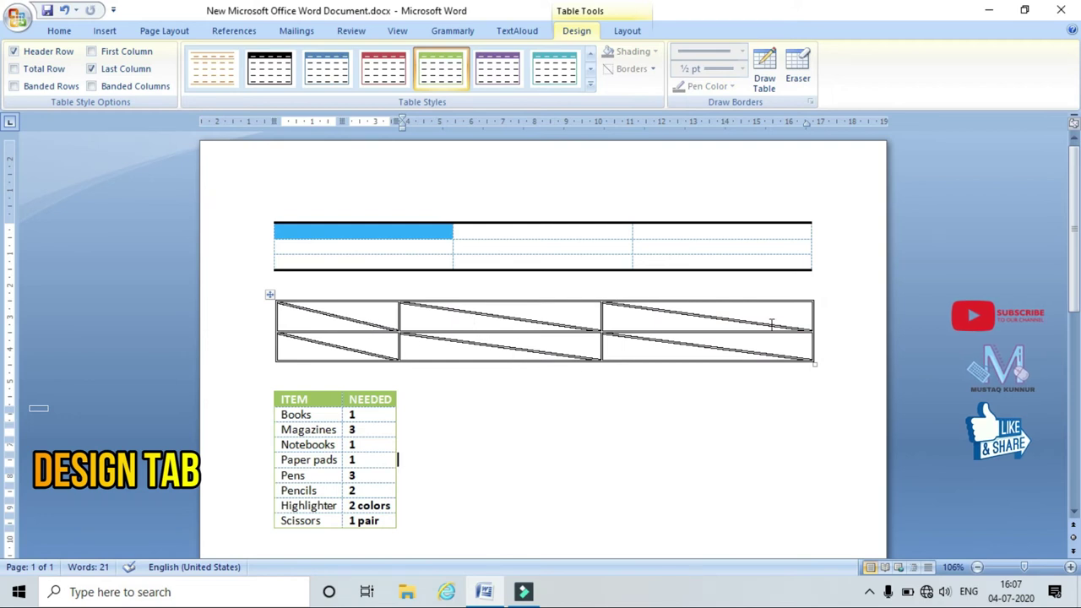
{"action": "left_click_drag", "start_coordinate": [825, 333], "coordinate": [825, 312]}
{"action": "left_click", "coordinate": [653, 69]}
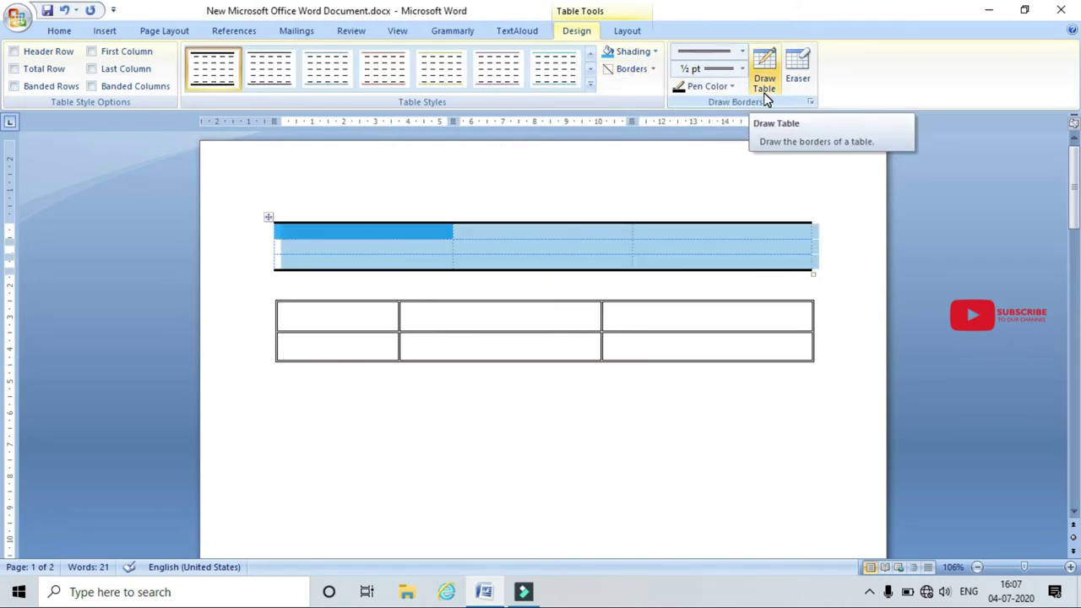
Set the table border pen to the 3 pt slanted-stripe line style and the standard red color
{"action": "left_click", "coordinate": [742, 51]}
{"action": "mouse_move", "coordinate": [754, 99]}
{"action": "left_mouse_down"}
{"action": "mouse_move", "coordinate": [747, 238]}
{"action": "mouse_move", "coordinate": [766, 101]}
{"action": "left_mouse_up"}
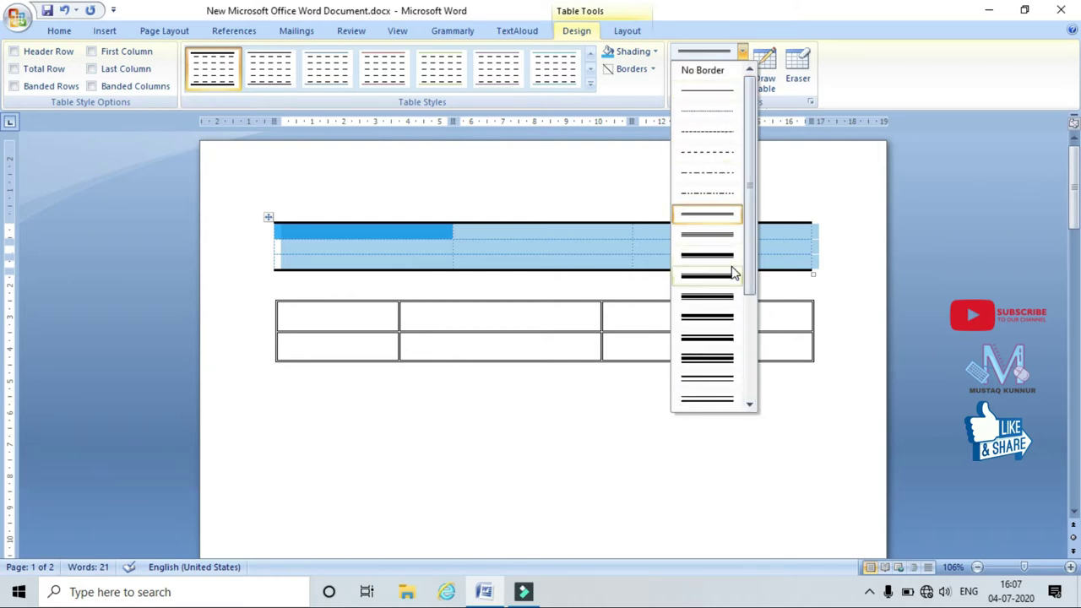
{"action": "mouse_move", "coordinate": [752, 245]}
{"action": "left_mouse_down"}
{"action": "mouse_move", "coordinate": [760, 345]}
{"action": "mouse_move", "coordinate": [735, 377]}
{"action": "left_mouse_up"}
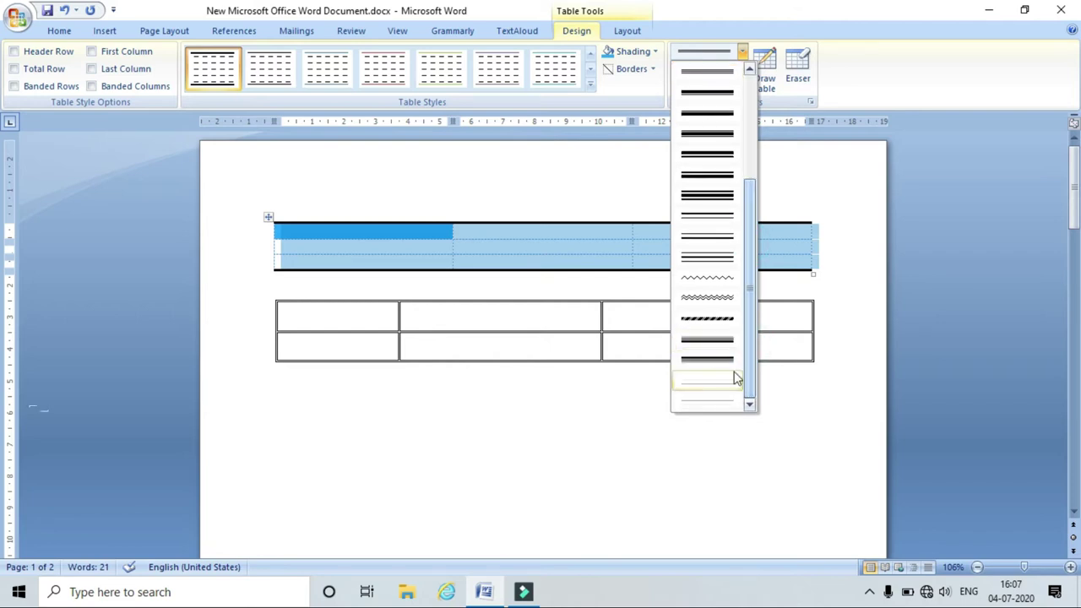
{"action": "left_click", "coordinate": [708, 320]}
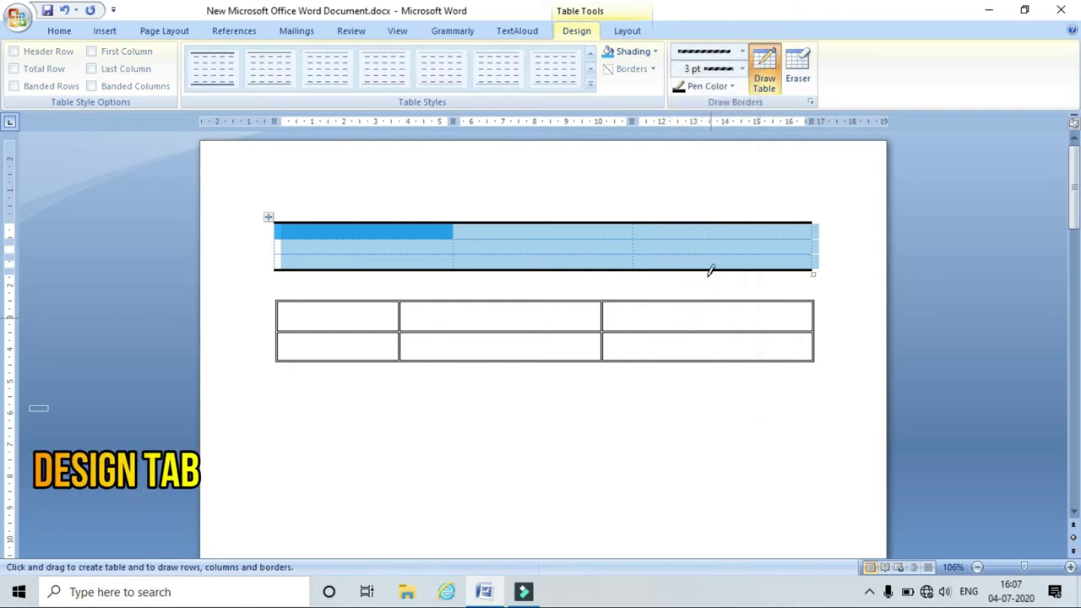
{"action": "left_click", "coordinate": [717, 87]}
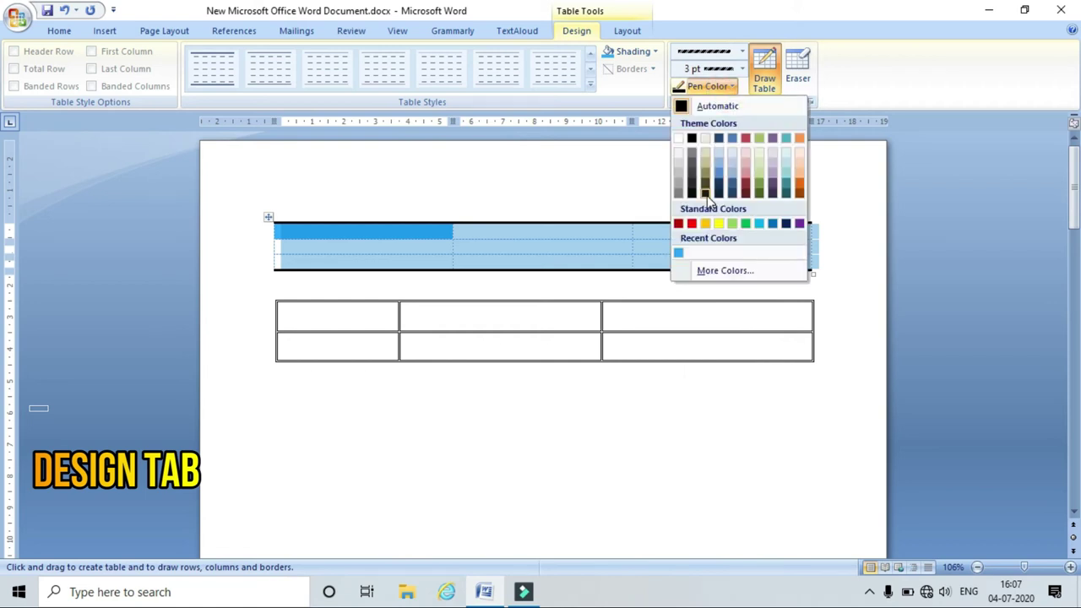
{"action": "left_click", "coordinate": [691, 224]}
Draw the outer frame of a third table below the second table, about as wide as the second one
{"action": "left_click", "coordinate": [762, 93]}
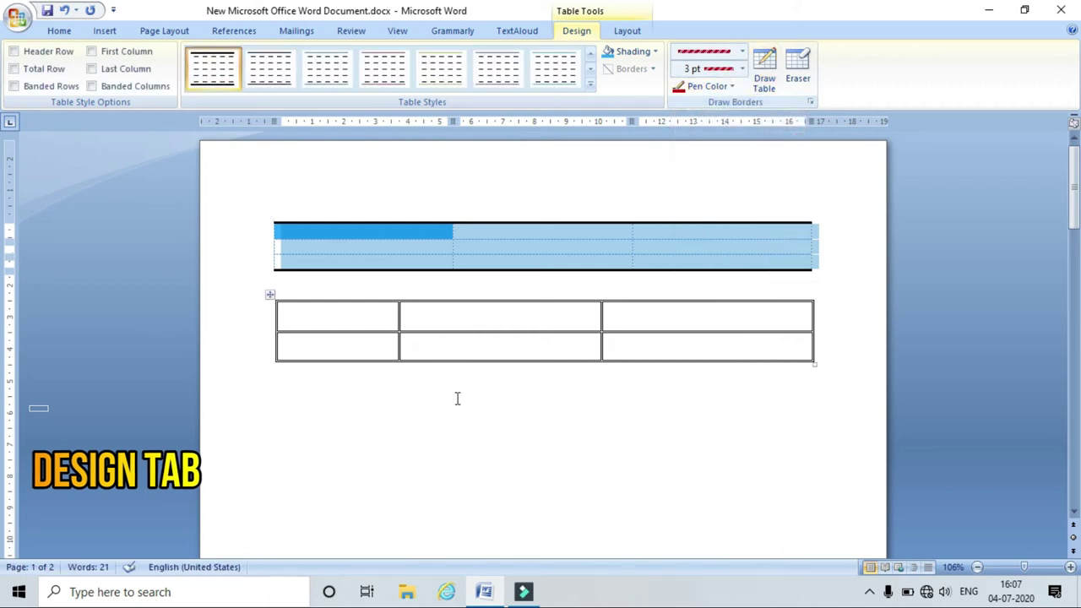
{"action": "left_click", "coordinate": [770, 85]}
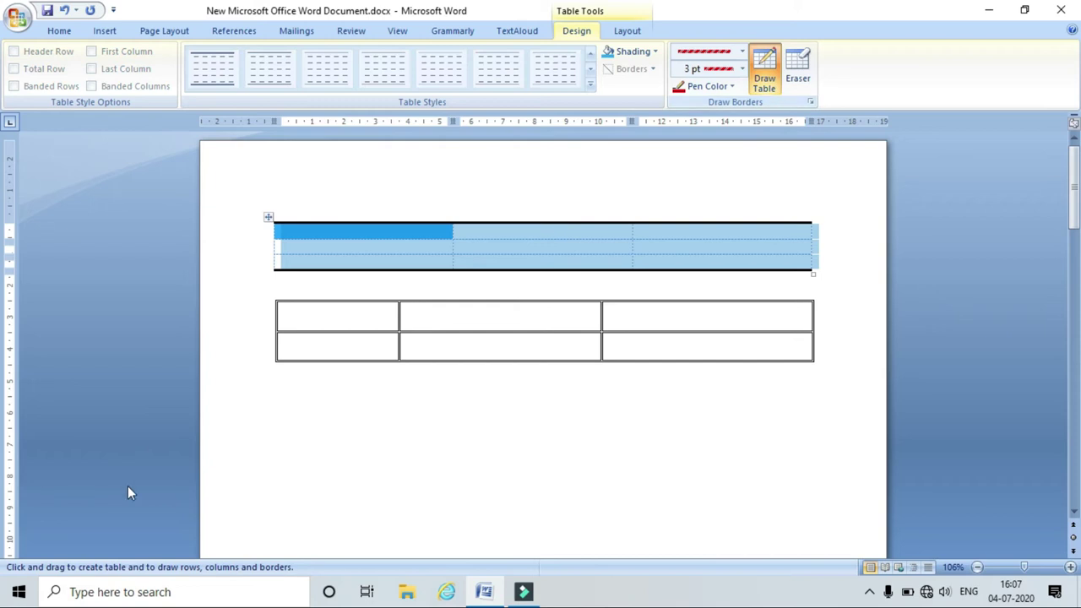
{"action": "left_click_drag", "start_coordinate": [279, 401], "coordinate": [614, 471]}
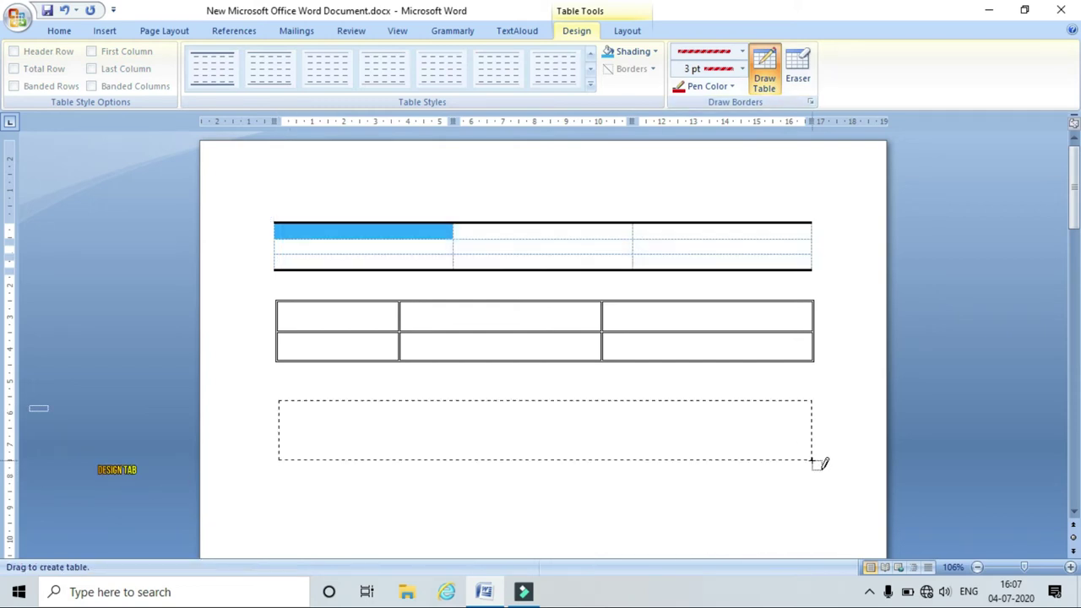
{"action": "left_click_drag", "start_coordinate": [812, 461], "coordinate": [811, 460]}
Divide the third table into three columns and two rows with drawn lines, and stop drawing
{"action": "left_click_drag", "start_coordinate": [364, 390], "coordinate": [364, 454]}
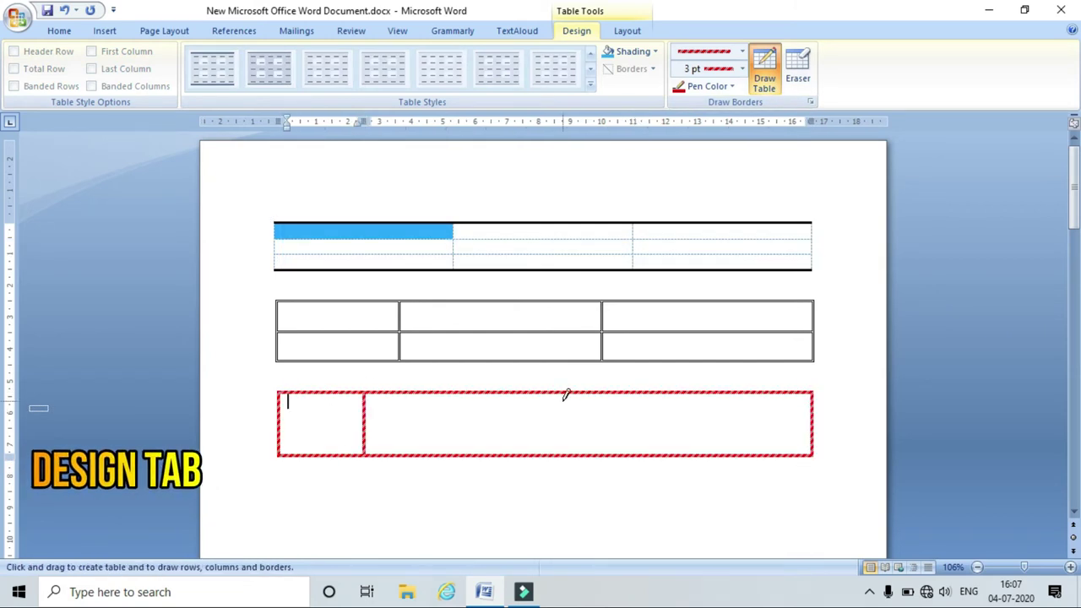
{"action": "left_click_drag", "start_coordinate": [566, 395], "coordinate": [563, 454]}
{"action": "left_click_drag", "start_coordinate": [282, 425], "coordinate": [585, 421]}
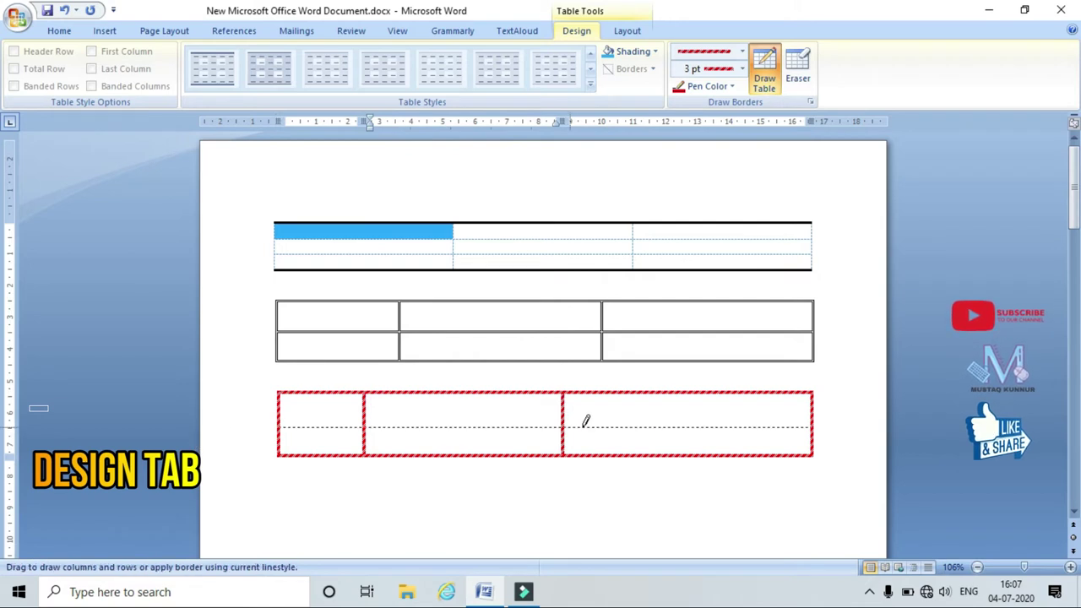
{"action": "left_click_drag", "start_coordinate": [678, 430], "coordinate": [678, 430]}
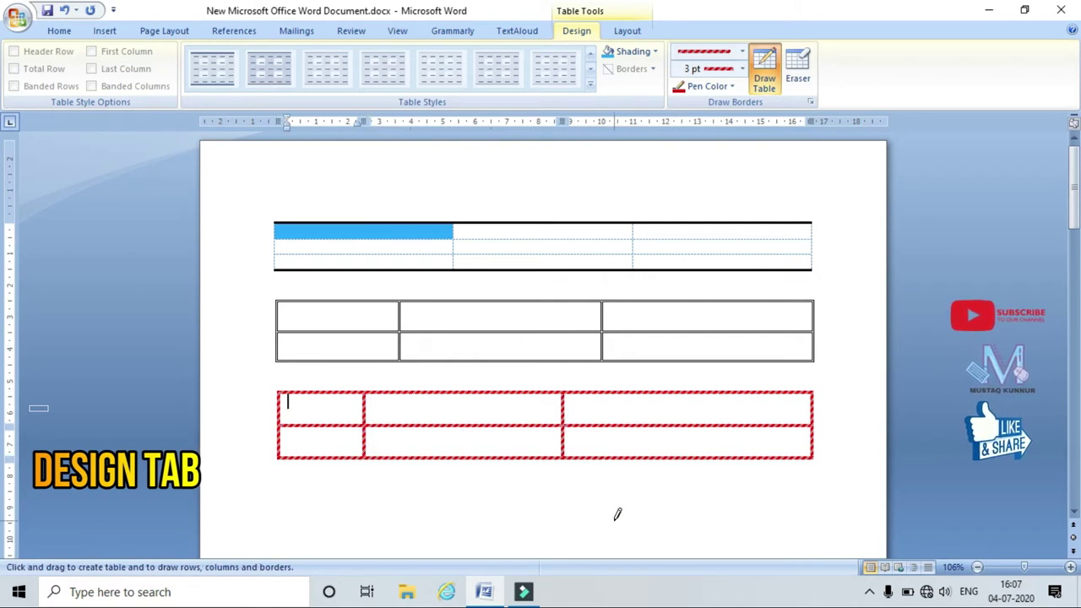
{"action": "left_click", "coordinate": [345, 427]}
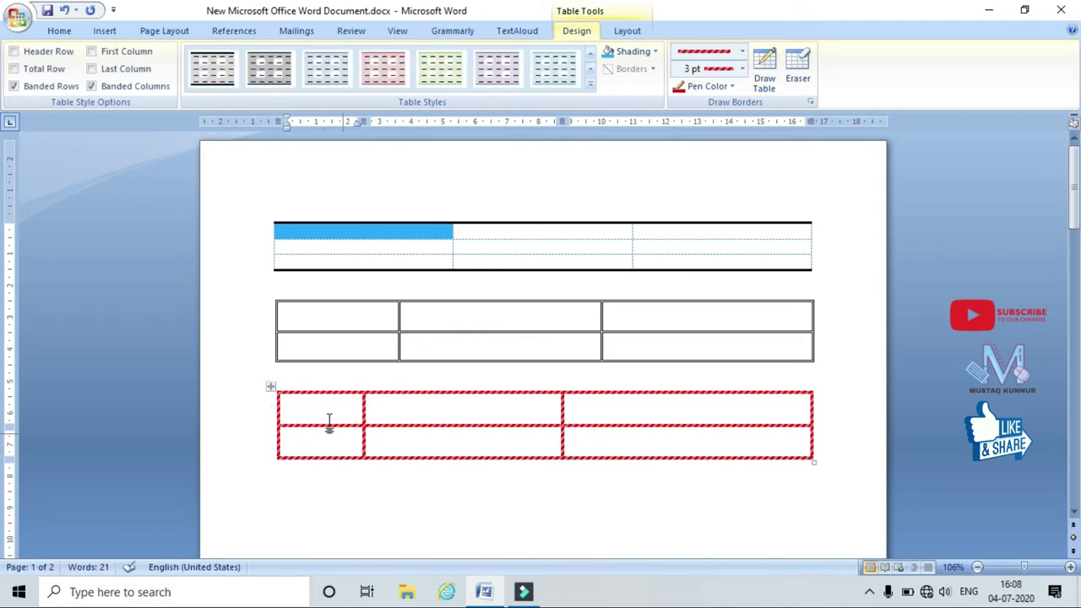
Erase the upper, lower and dividing horizontal borders of the third table's middle column with the Eraser
{"action": "left_click", "coordinate": [810, 79]}
{"action": "left_click_drag", "start_coordinate": [389, 389], "coordinate": [495, 388]}
{"action": "left_click_drag", "start_coordinate": [450, 456], "coordinate": [456, 454]}
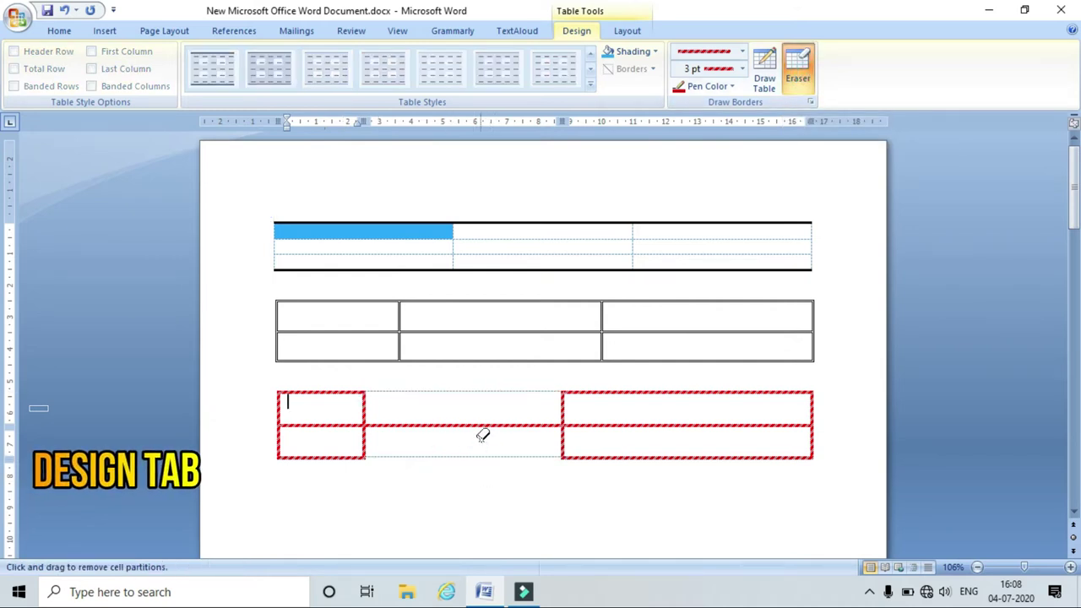
{"action": "left_click", "coordinate": [444, 426]}
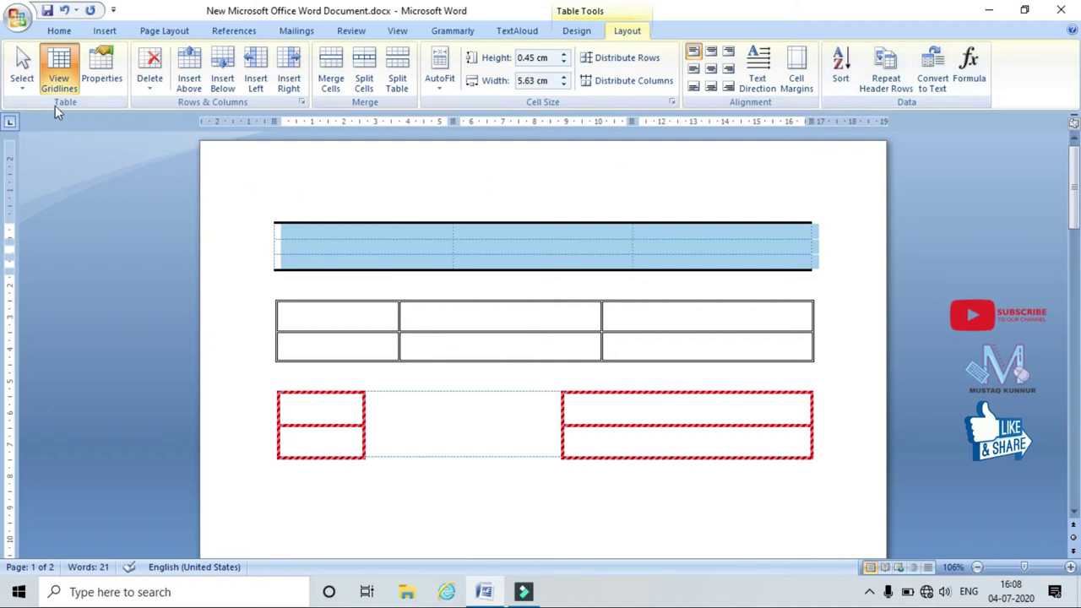
Select the first cell of the first table, and extend the selection to its whole column
{"action": "left_click", "coordinate": [22, 88]}
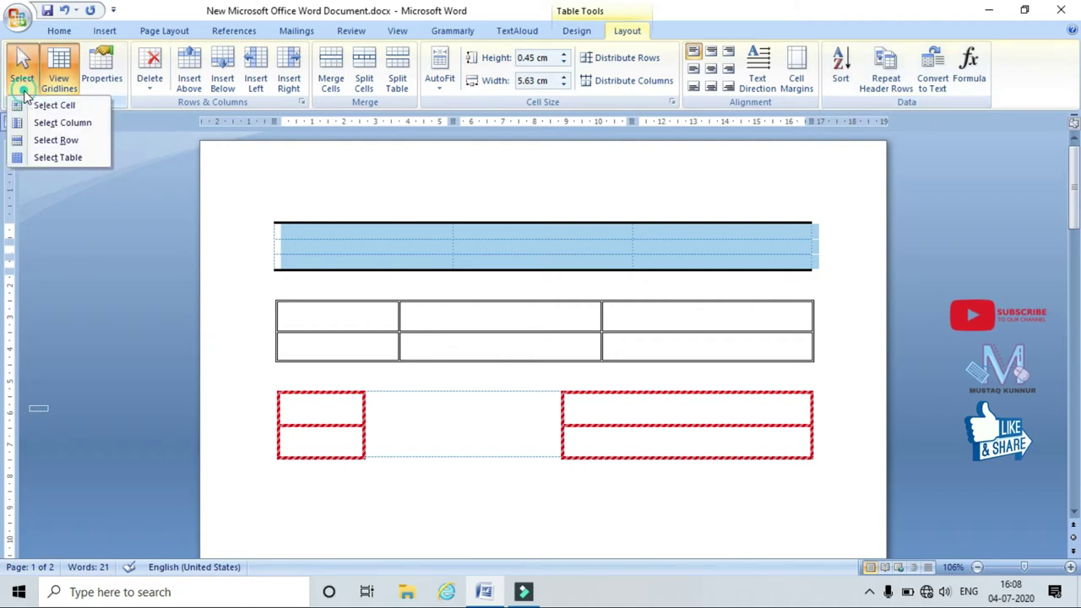
{"action": "left_click", "coordinate": [292, 233]}
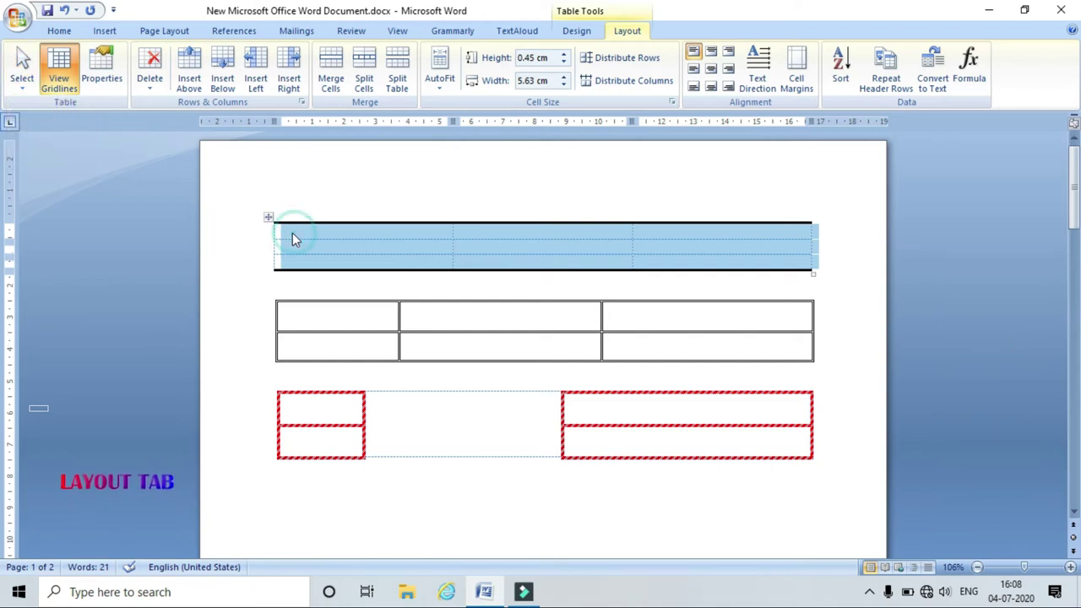
{"action": "left_click", "coordinate": [292, 233]}
{"action": "left_click", "coordinate": [22, 88]}
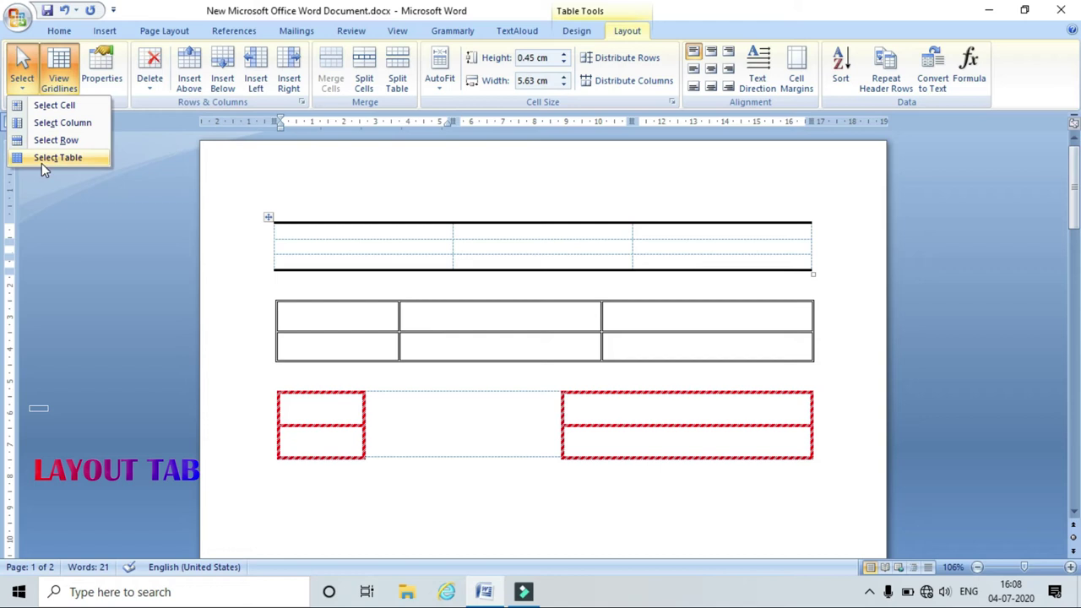
{"action": "left_click", "coordinate": [48, 108]}
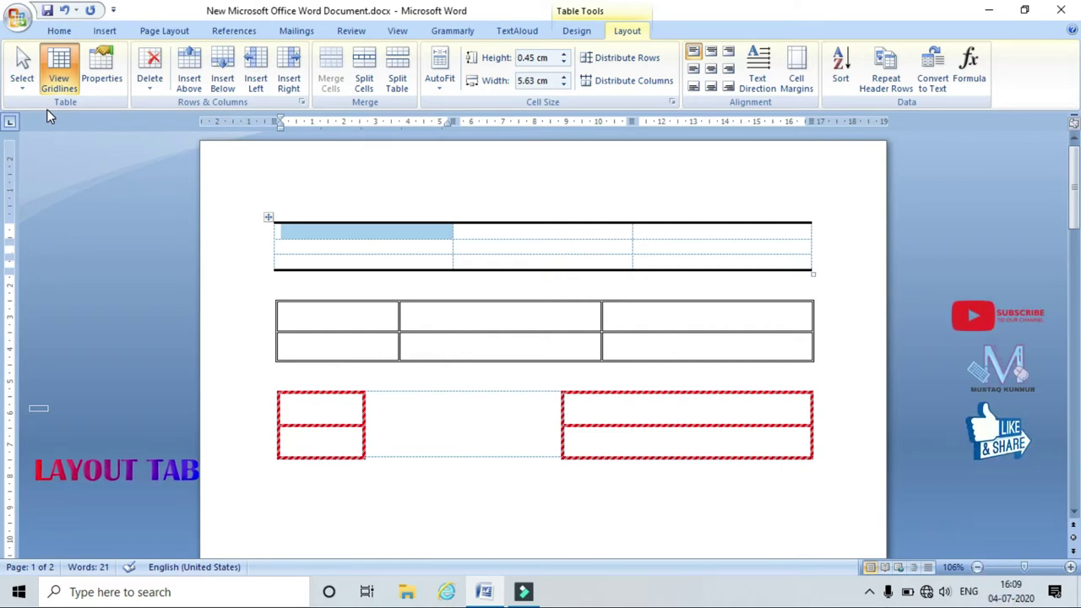
{"action": "left_click", "coordinate": [23, 80]}
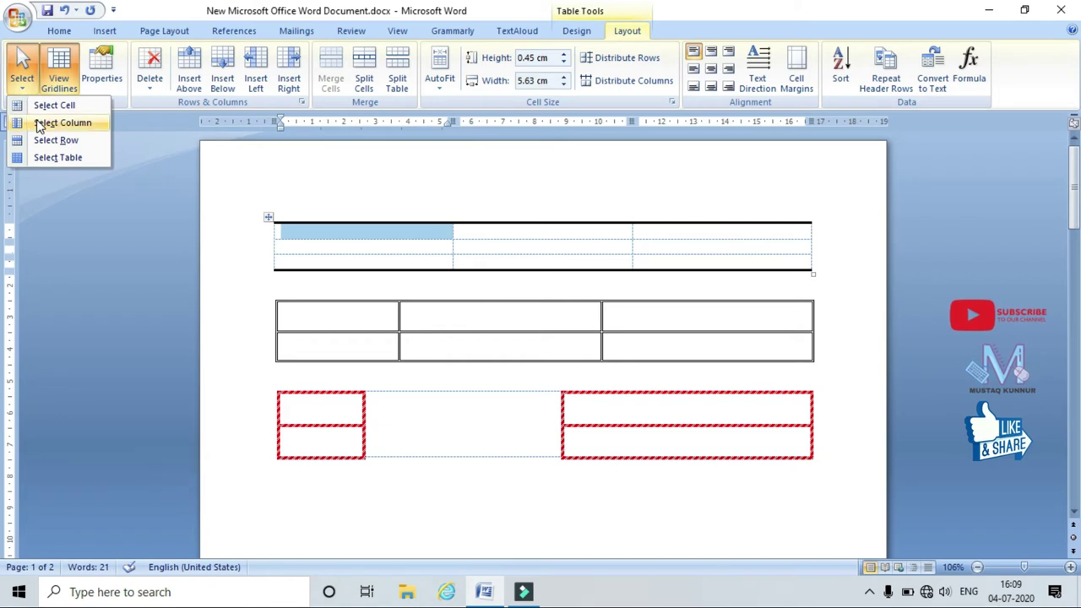
{"action": "left_click", "coordinate": [39, 126]}
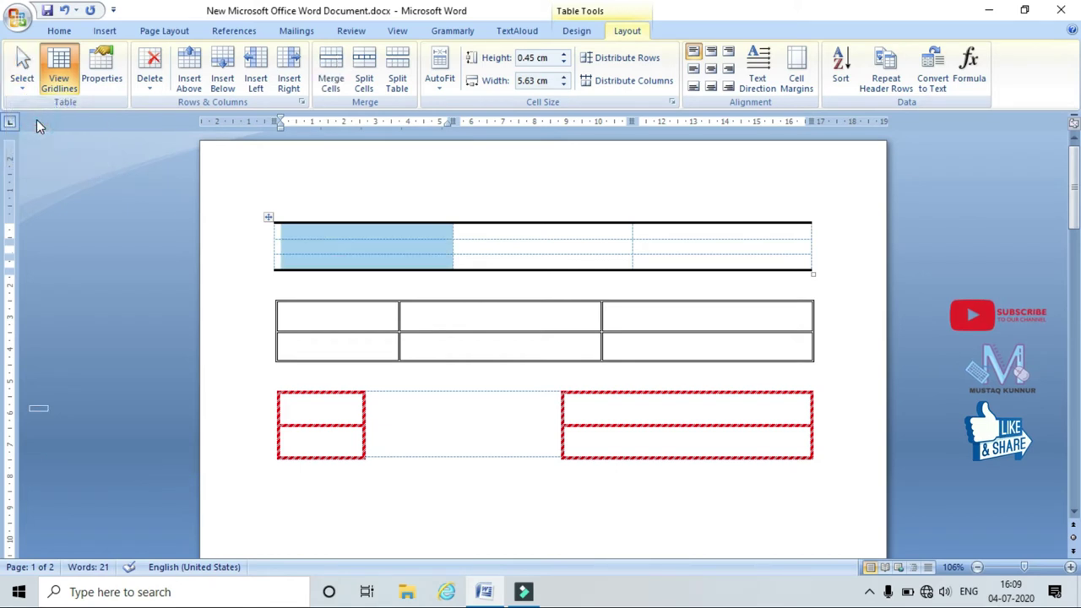
Select the middle cell in the first table's top row, and extend the selection to the whole middle column
{"action": "left_click", "coordinate": [483, 233]}
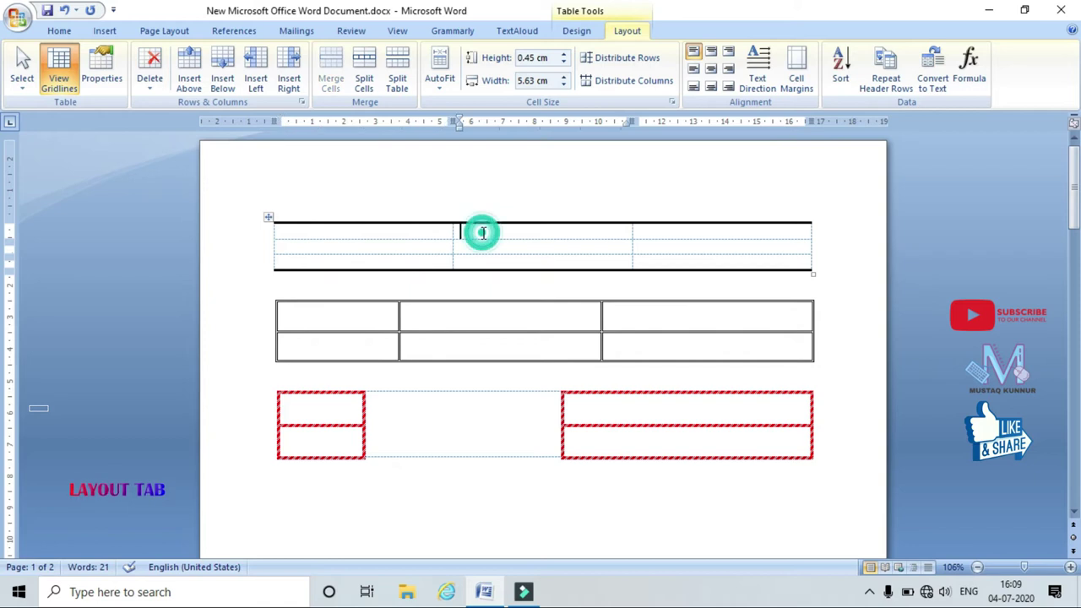
{"action": "left_click", "coordinate": [29, 88]}
{"action": "left_click", "coordinate": [35, 108]}
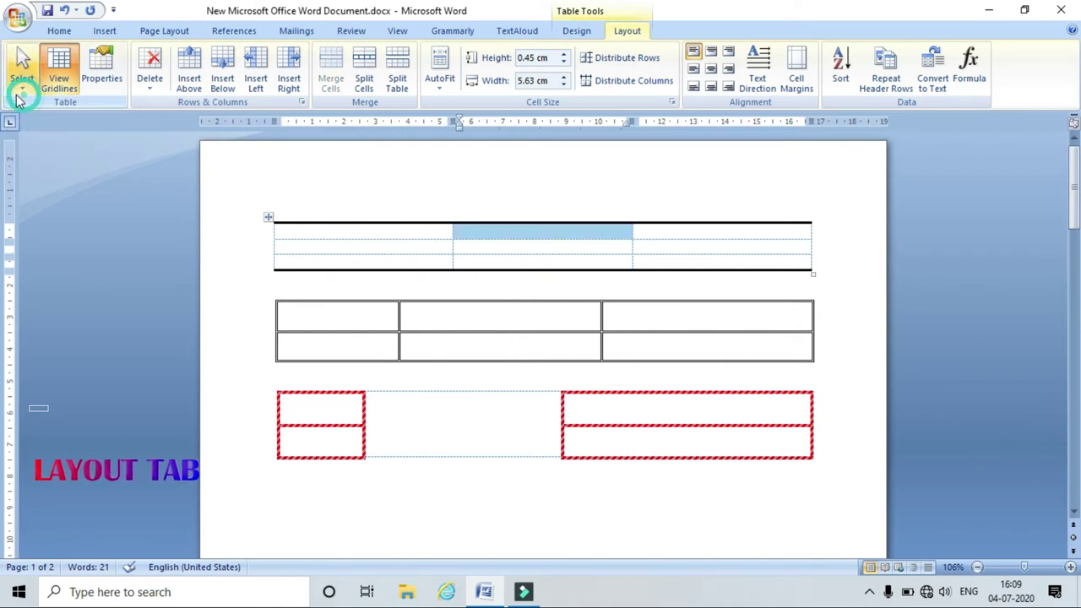
{"action": "left_click", "coordinate": [20, 88]}
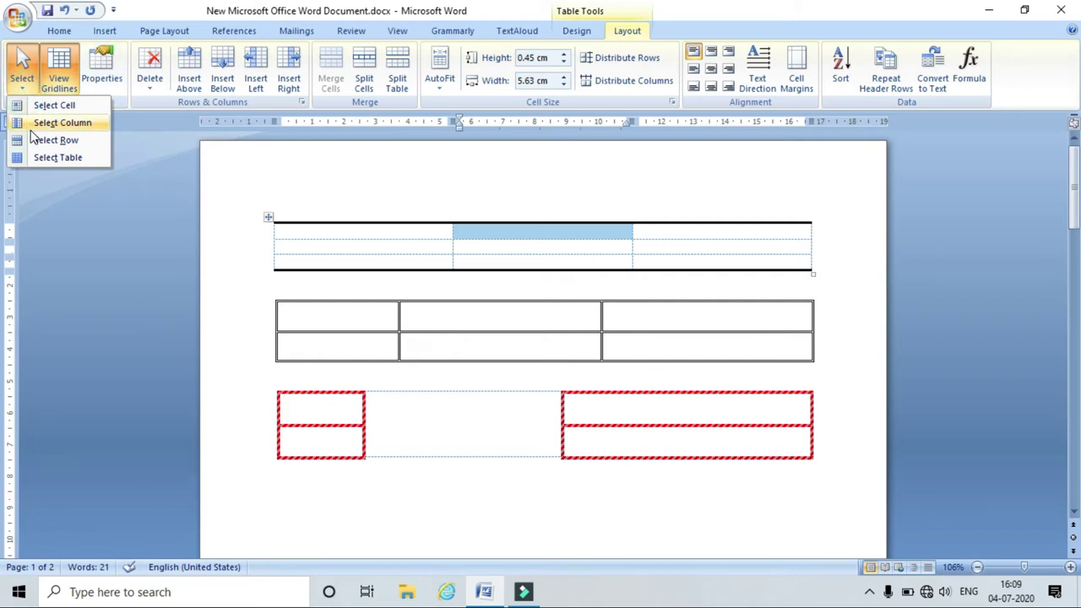
{"action": "left_click", "coordinate": [38, 123]}
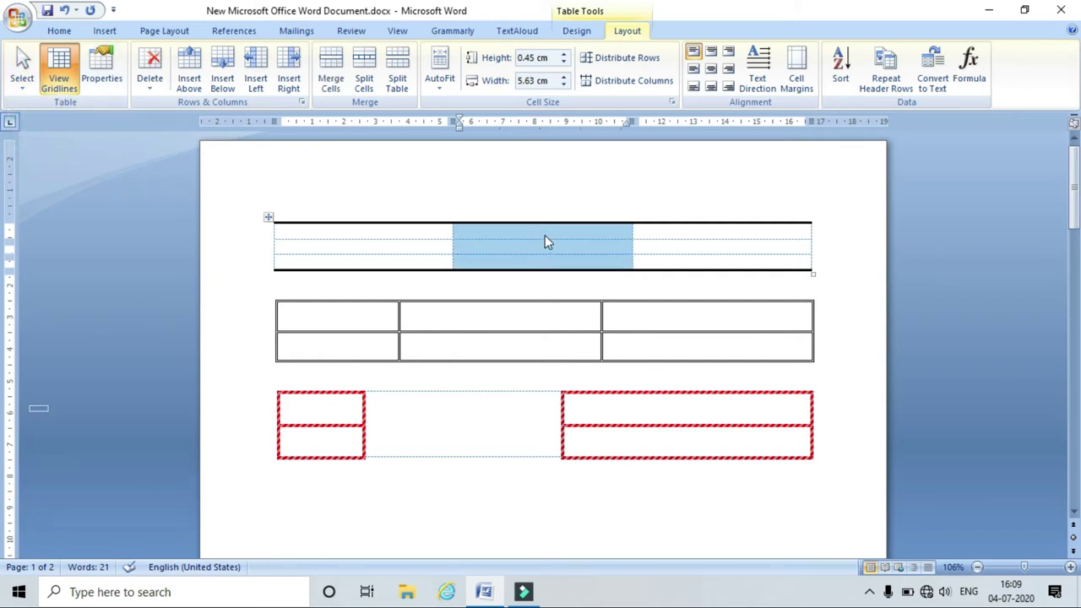
Select the second row of the first table, extend the selection to the entire table, and clear it
{"action": "left_click", "coordinate": [439, 245]}
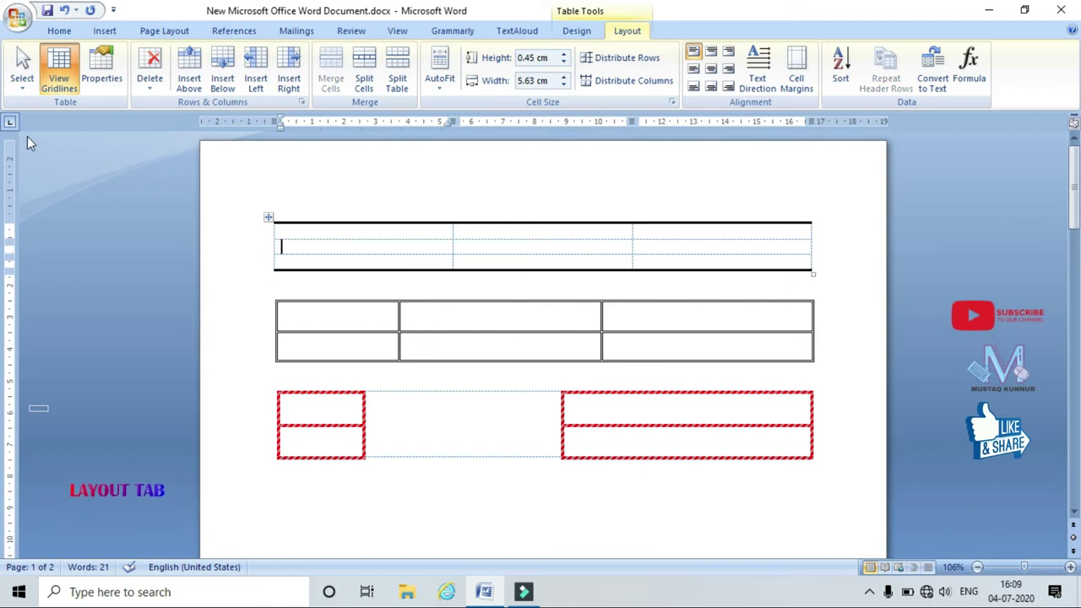
{"action": "left_click", "coordinate": [20, 87]}
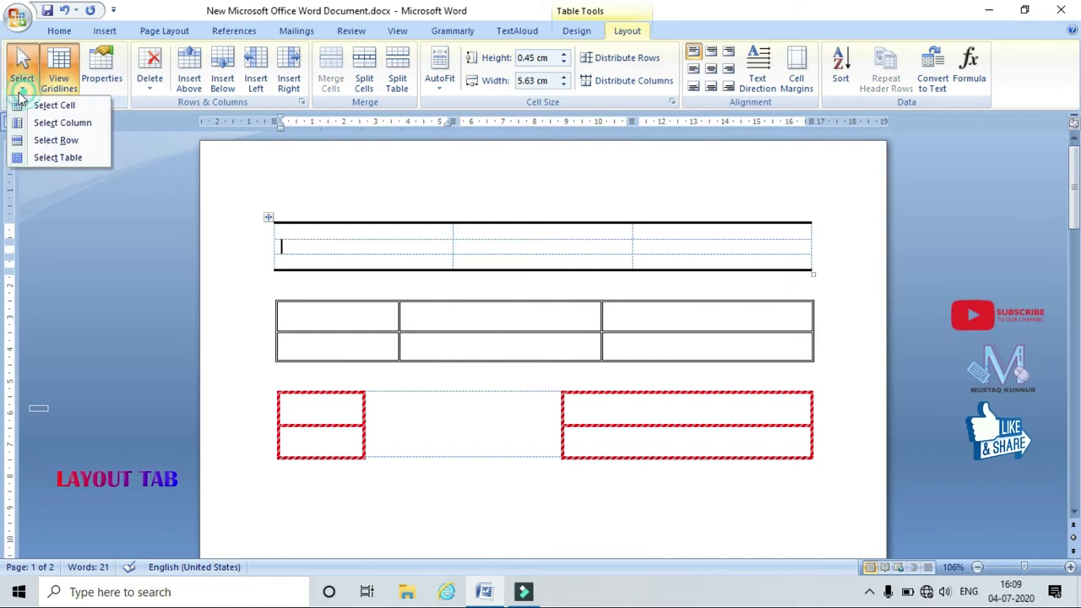
{"action": "left_click", "coordinate": [53, 140]}
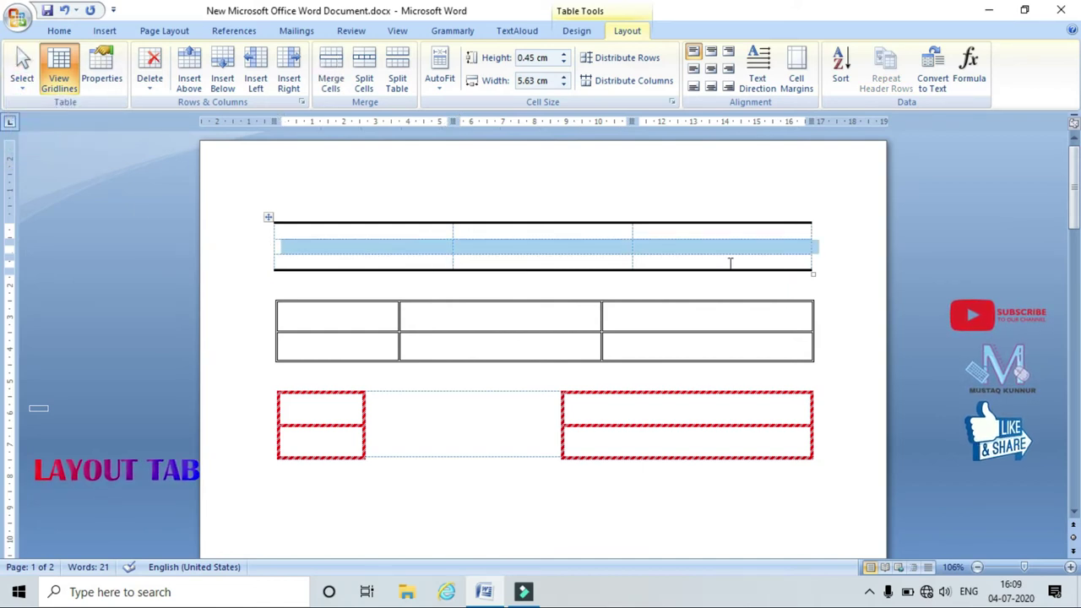
{"action": "left_click", "coordinate": [20, 90]}
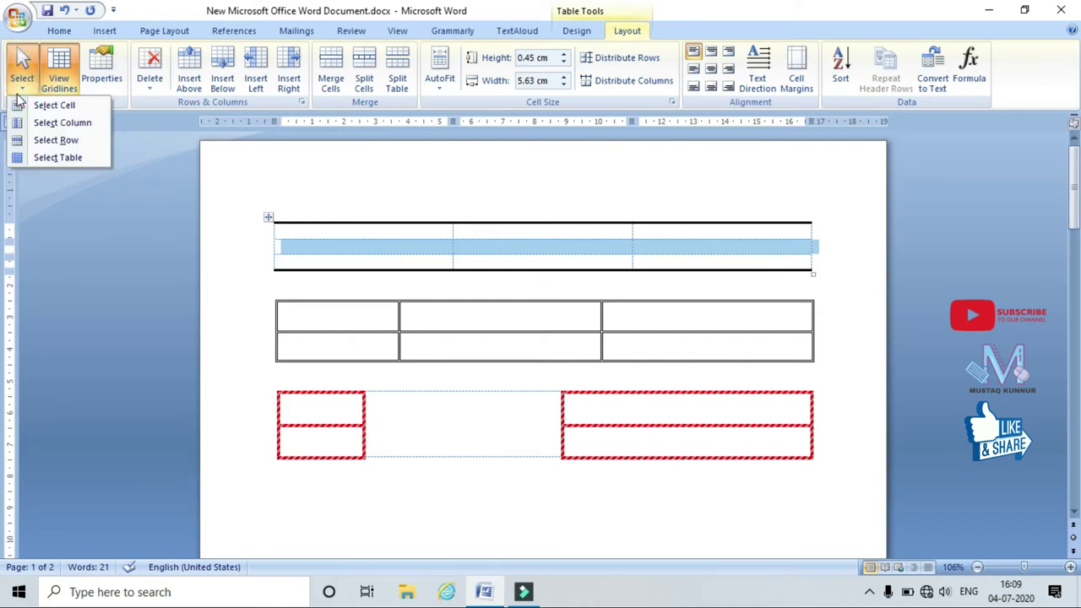
{"action": "left_click", "coordinate": [35, 160]}
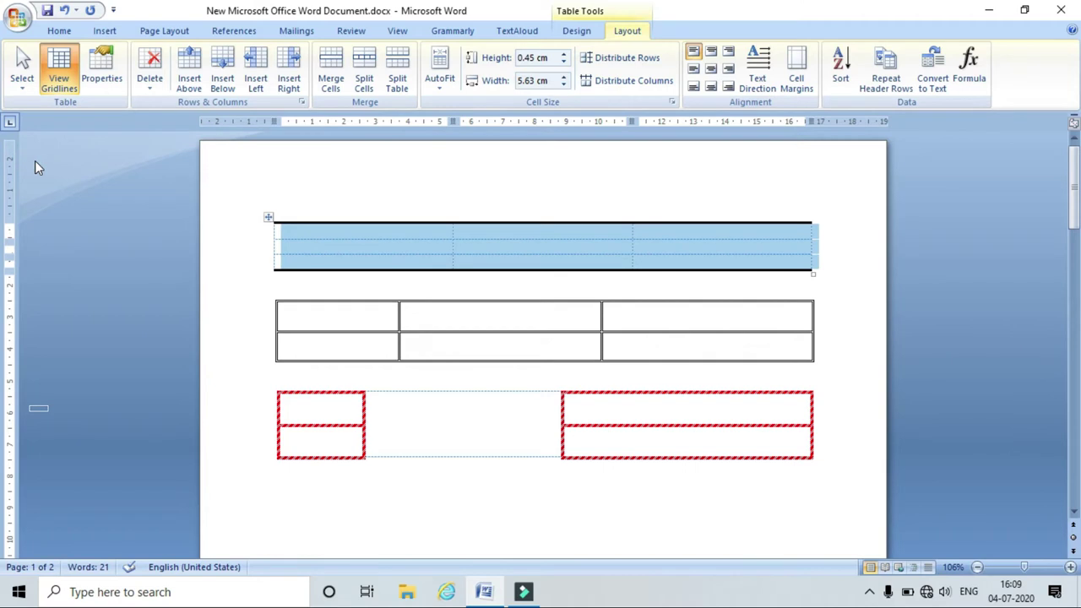
{"action": "left_click", "coordinate": [448, 499]}
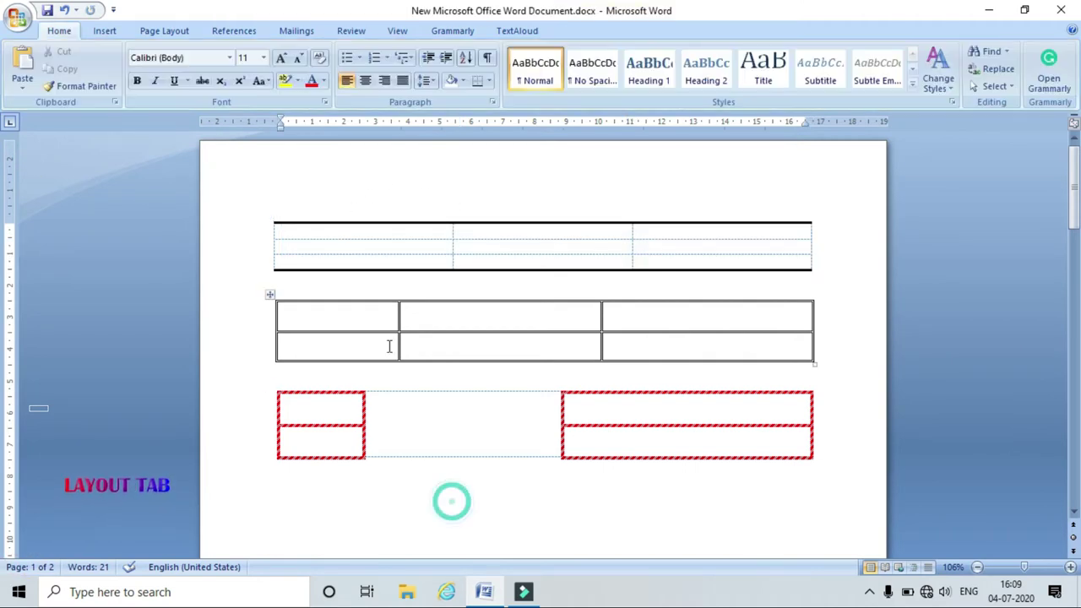
Select the first table and toggle the table gridlines off and on
{"action": "left_click", "coordinate": [269, 219]}
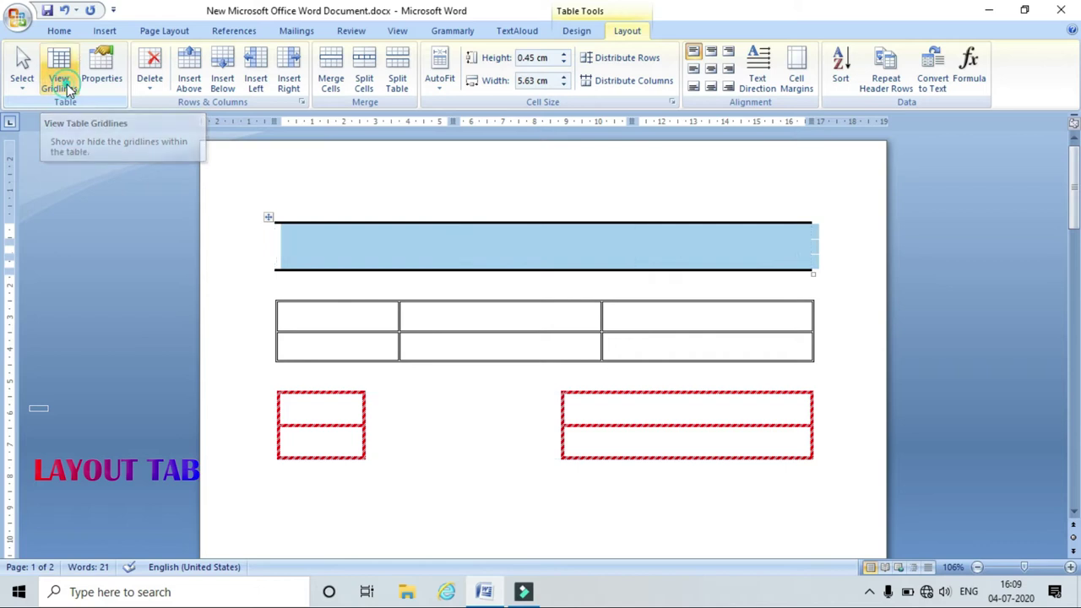
{"action": "left_click", "coordinate": [65, 83]}
{"action": "left_click", "coordinate": [374, 498]}
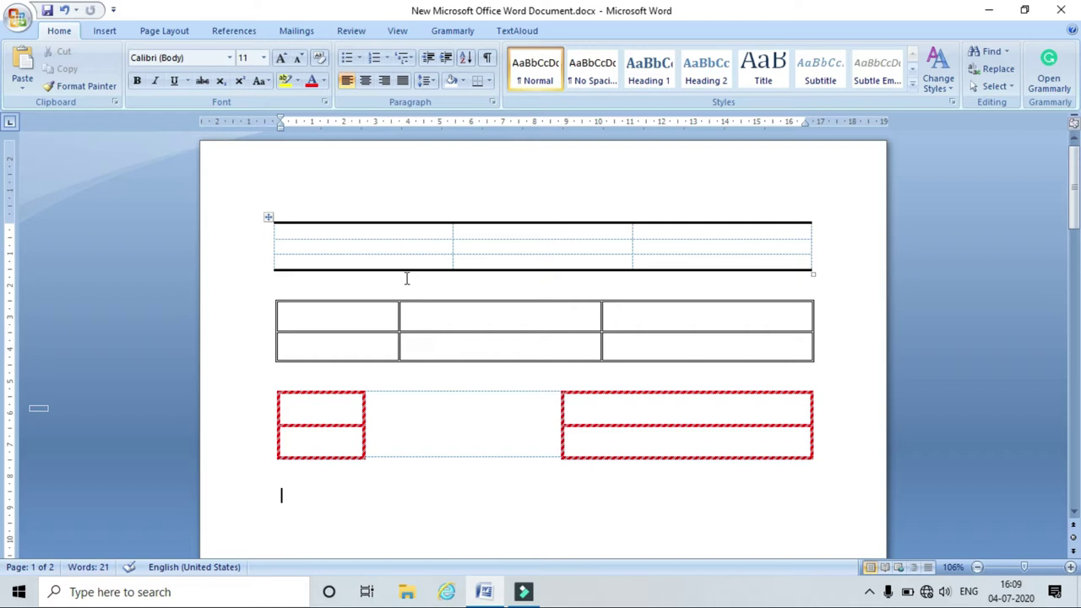
{"action": "left_click", "coordinate": [264, 217]}
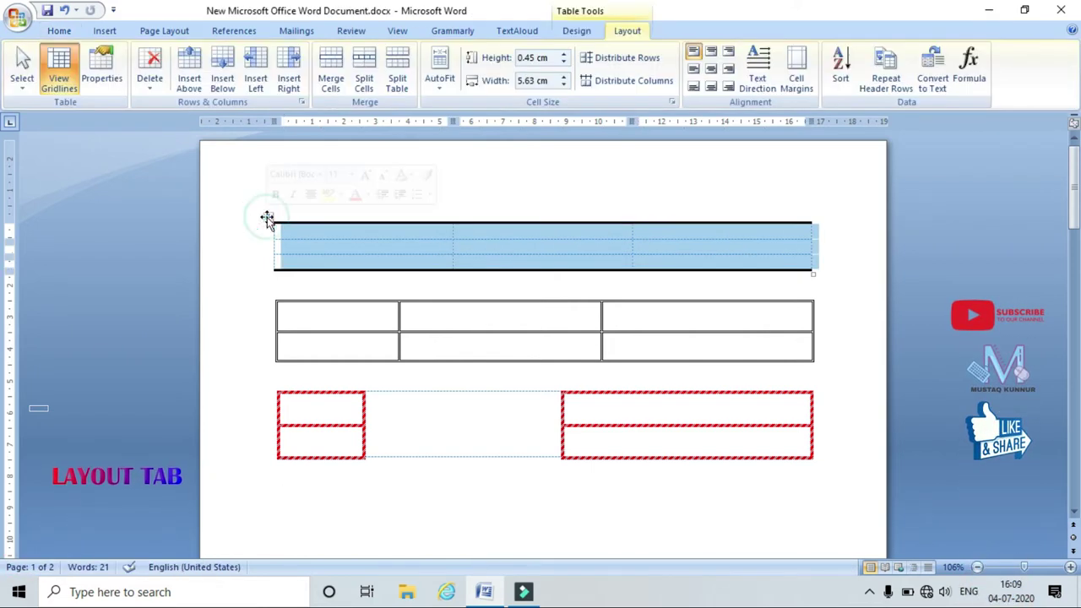
{"action": "left_click", "coordinate": [61, 93]}
{"action": "left_click", "coordinate": [377, 509]}
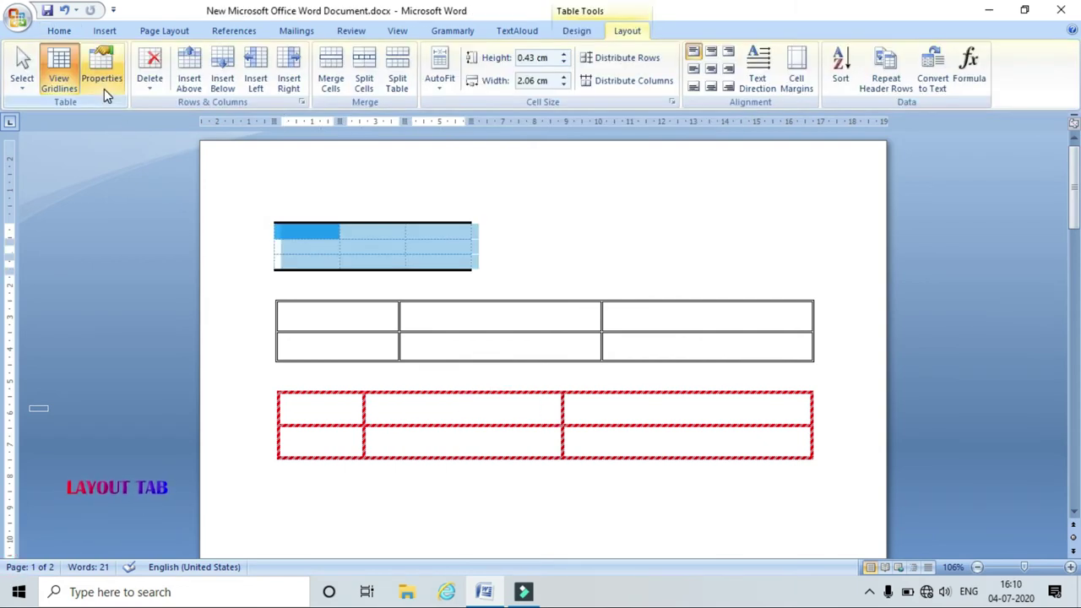
Set the first table's alignment to Left in its table properties
{"action": "left_click", "coordinate": [104, 88]}
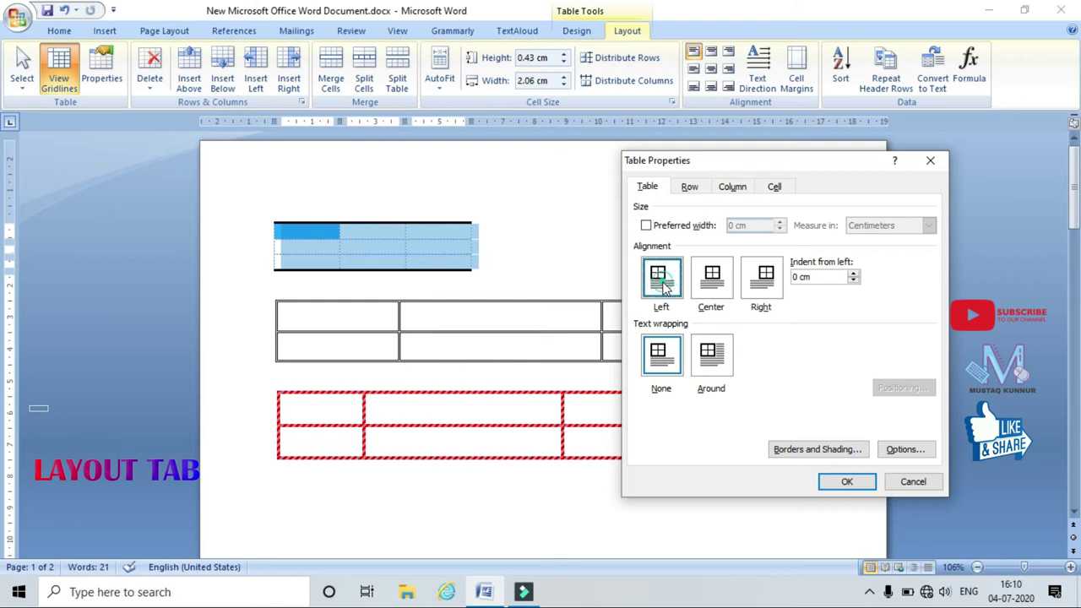
{"action": "left_click", "coordinate": [846, 481]}
{"action": "left_click", "coordinate": [566, 282]}
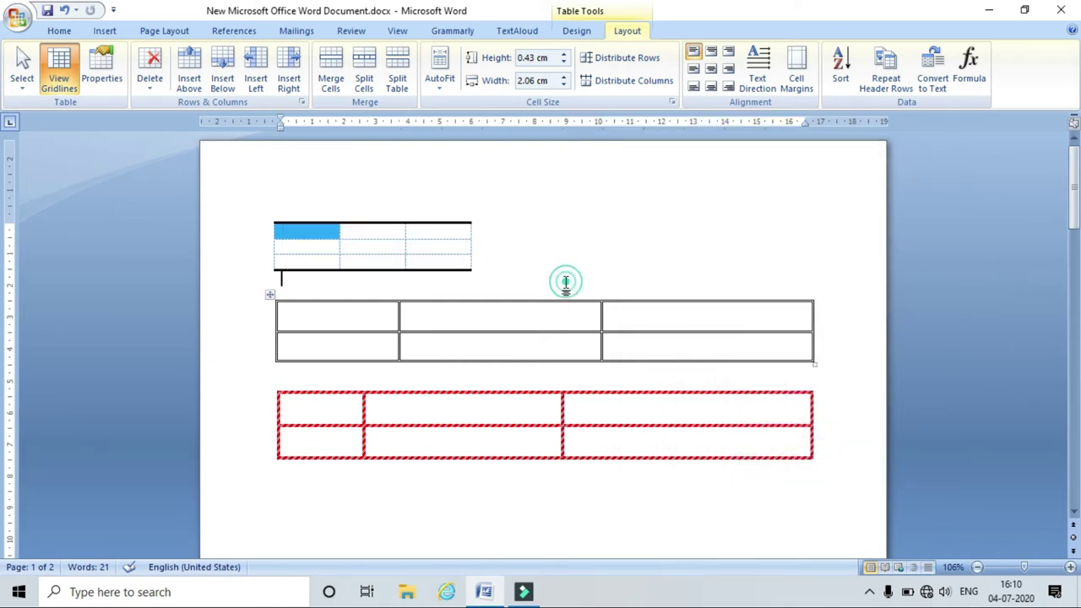
Set the first table's alignment to Center in its table properties
{"action": "left_click", "coordinate": [269, 219]}
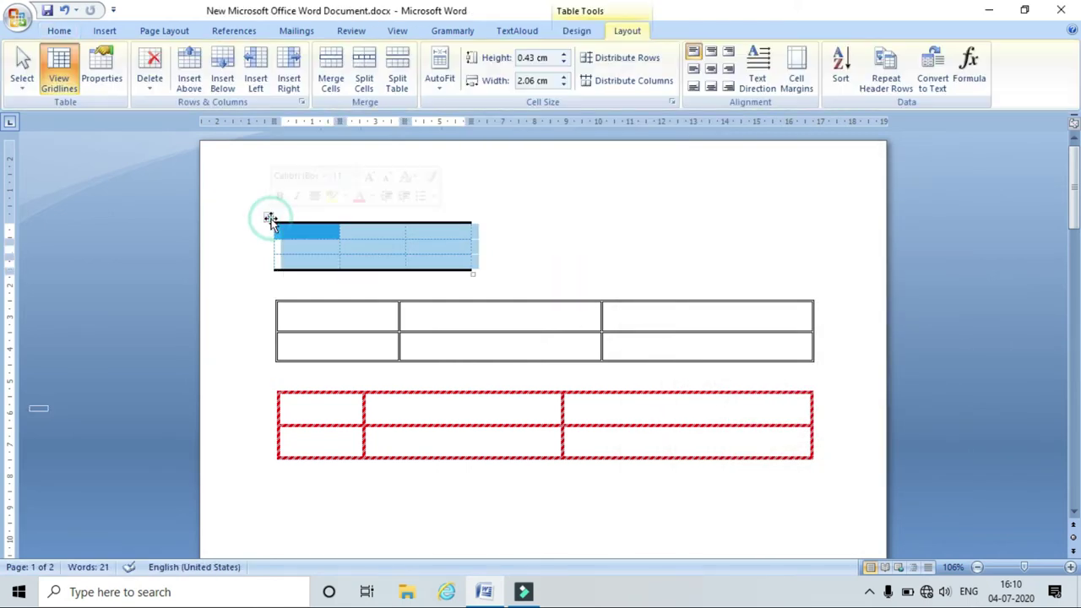
{"action": "left_click", "coordinate": [102, 78]}
{"action": "left_click", "coordinate": [711, 283]}
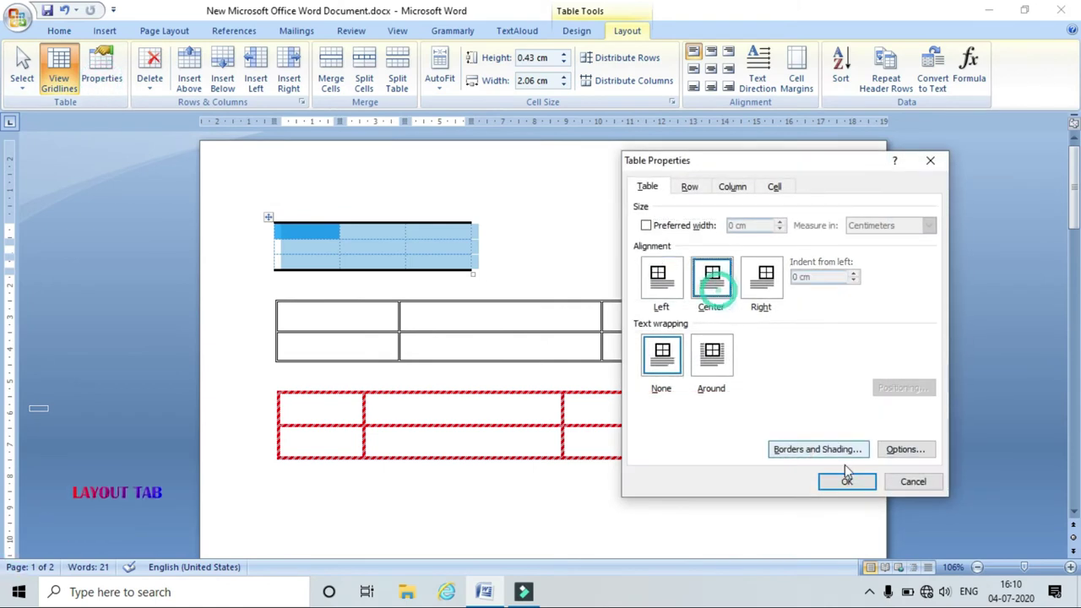
{"action": "left_click", "coordinate": [846, 481]}
{"action": "left_click", "coordinate": [709, 266]}
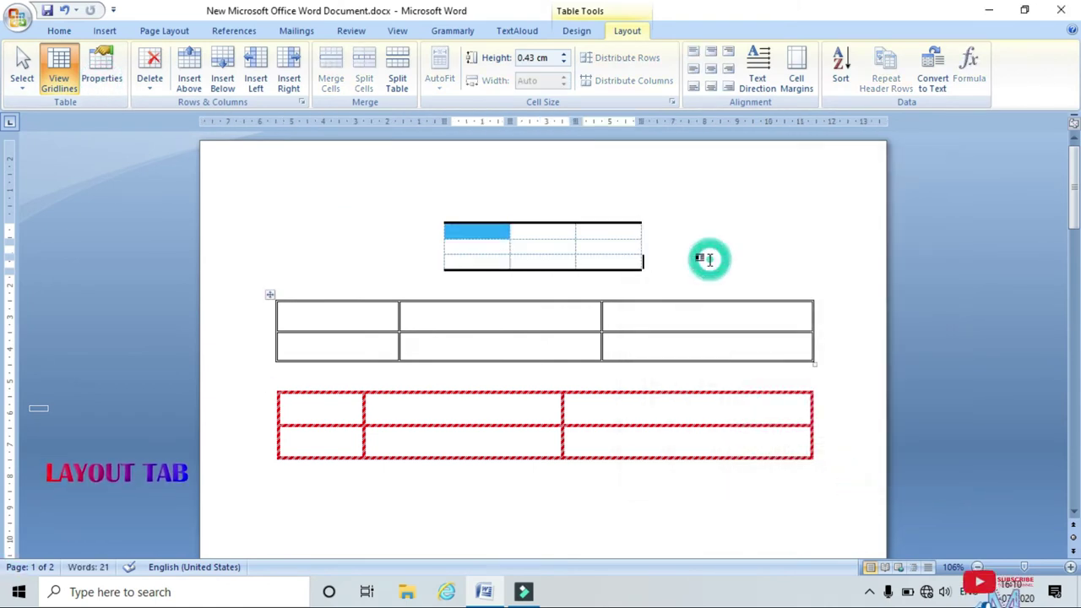
Set the first table's alignment to Right in its table properties
{"action": "left_click", "coordinate": [439, 217]}
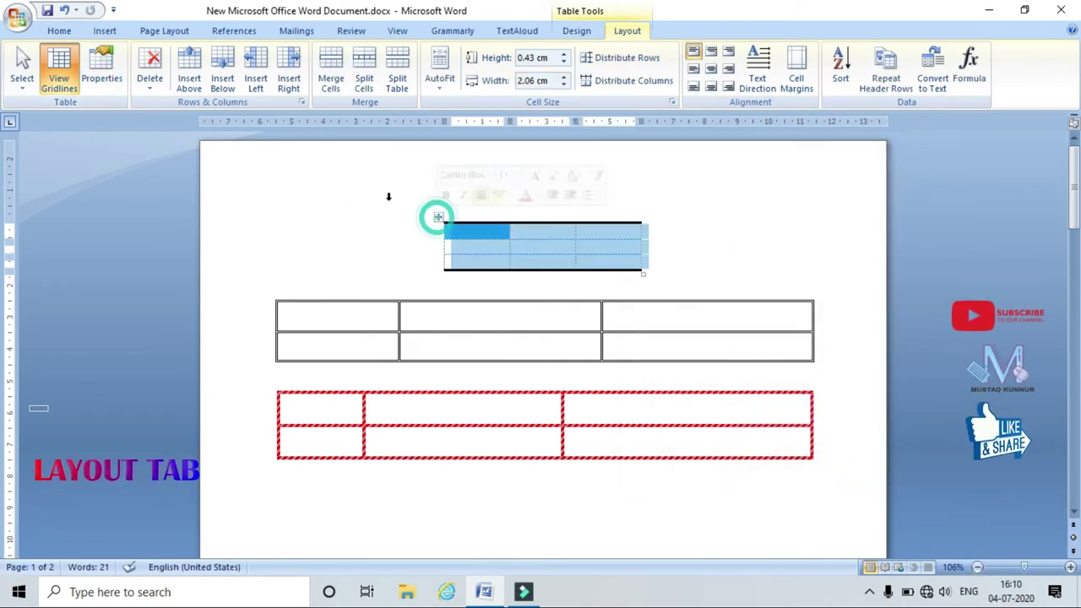
{"action": "left_click", "coordinate": [101, 78]}
{"action": "left_click", "coordinate": [769, 285]}
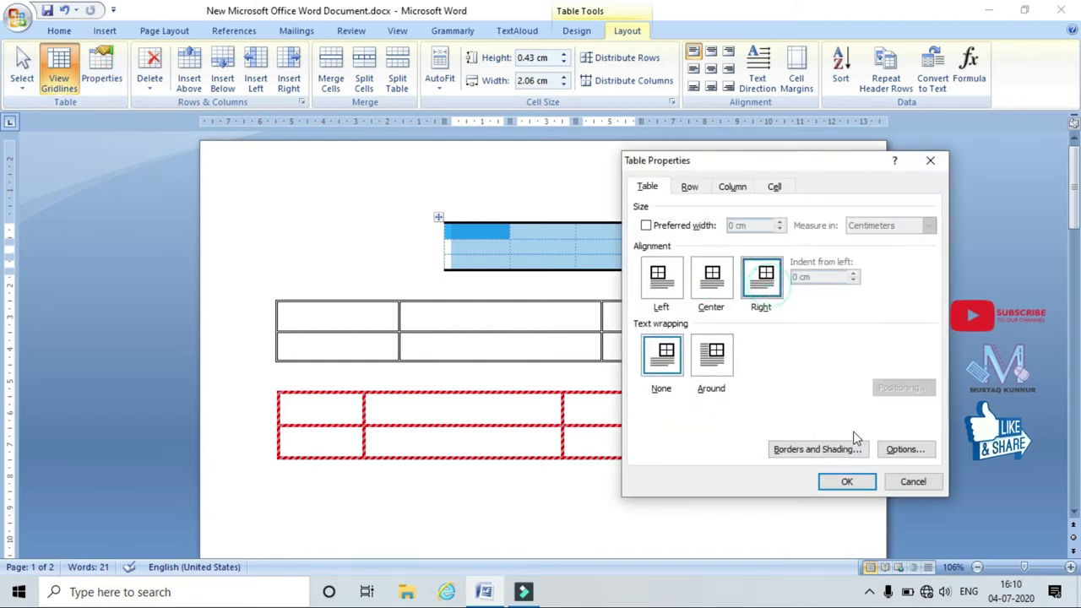
{"action": "left_click", "coordinate": [846, 481]}
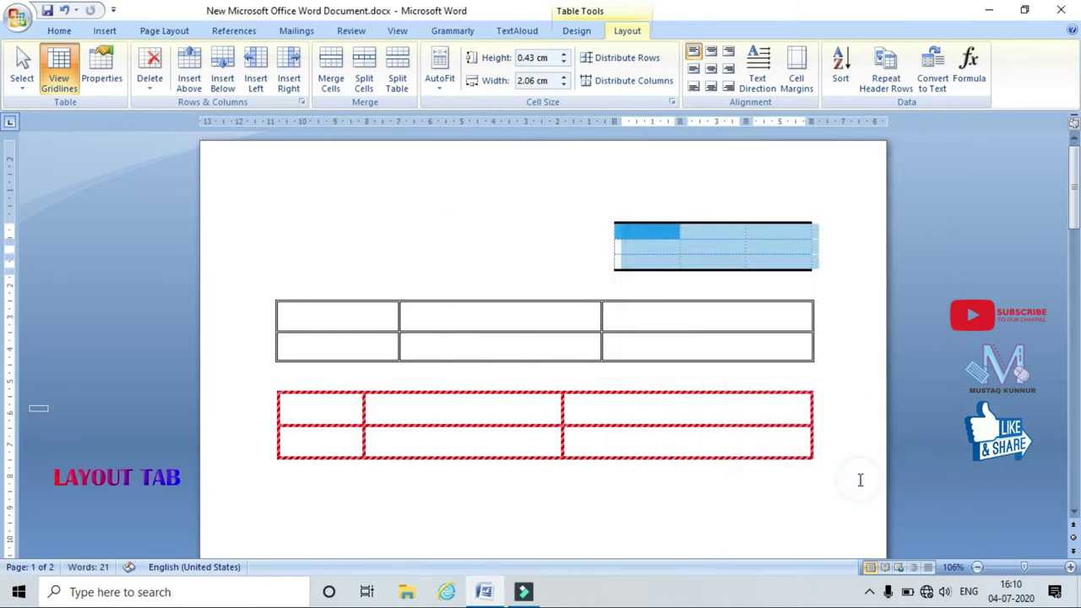
{"action": "left_click", "coordinate": [854, 336]}
Open the properties of the whole first table and enable its preferred width
{"action": "left_click", "coordinate": [608, 219]}
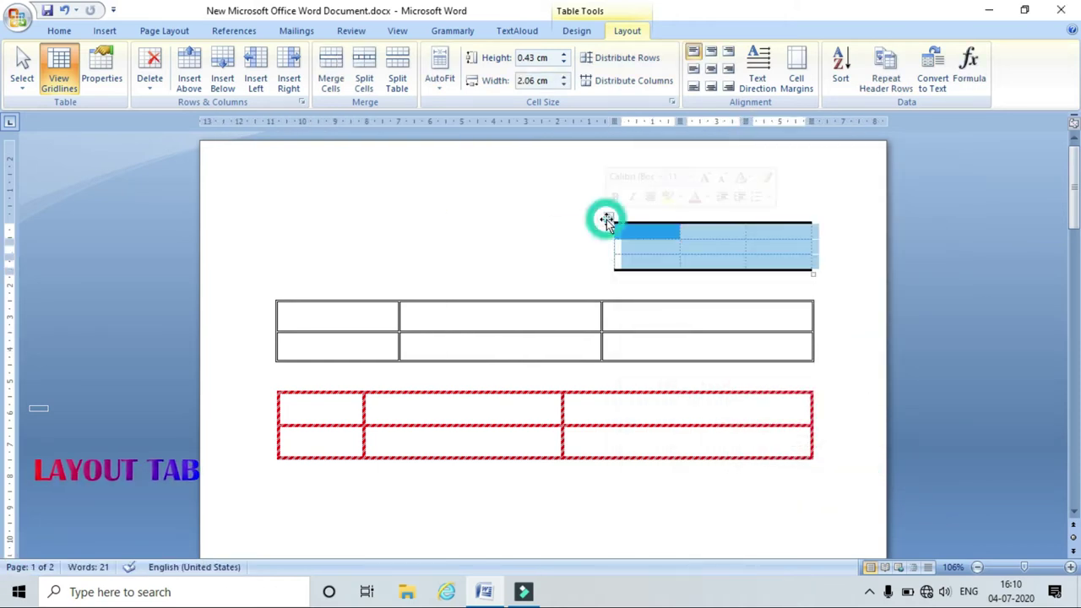
{"action": "left_click", "coordinate": [98, 76]}
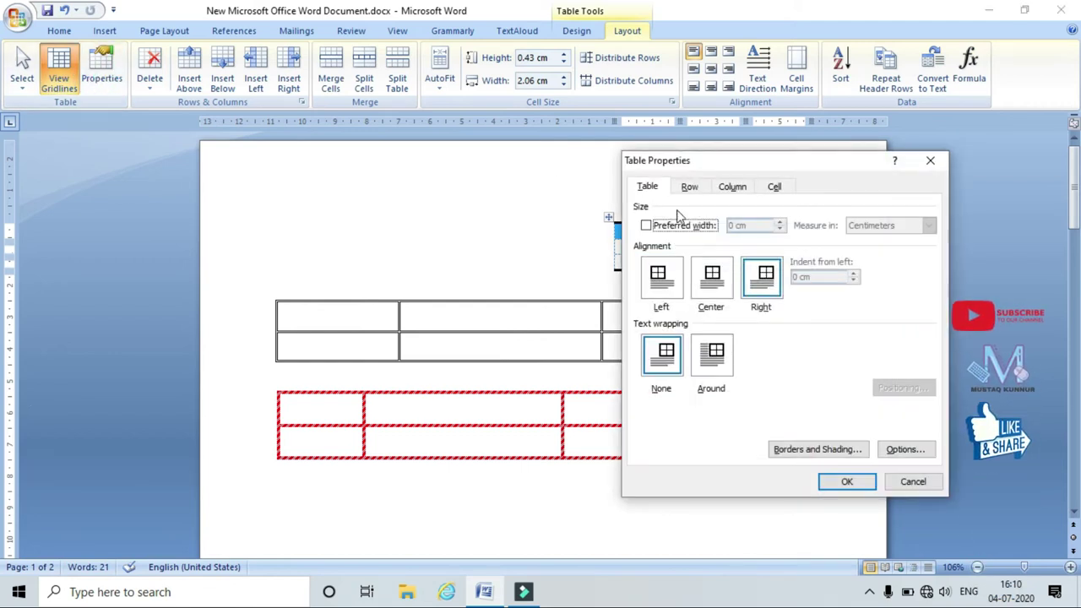
{"action": "left_click", "coordinate": [650, 225]}
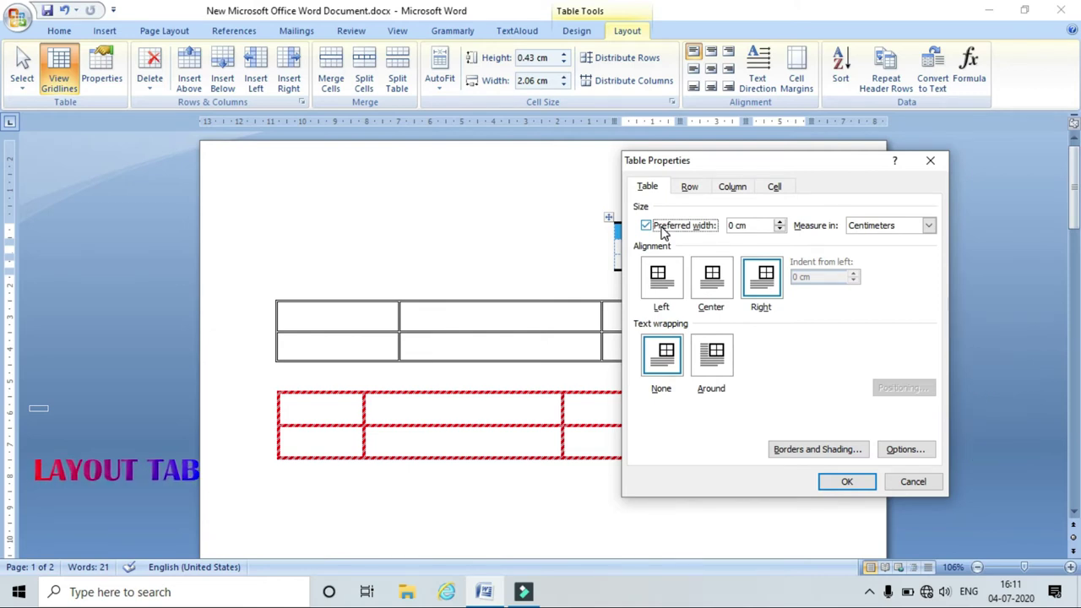
Switch the specified height of rows 1-3 off and on, and set it to 0.8 cm
{"action": "left_click", "coordinate": [691, 187]}
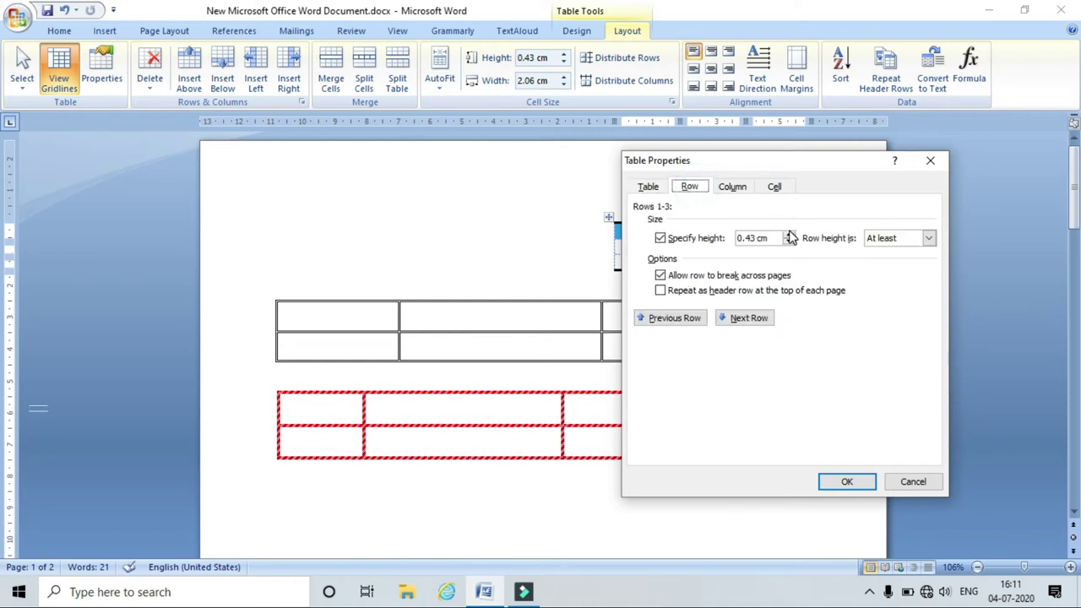
{"action": "left_click", "coordinate": [697, 239]}
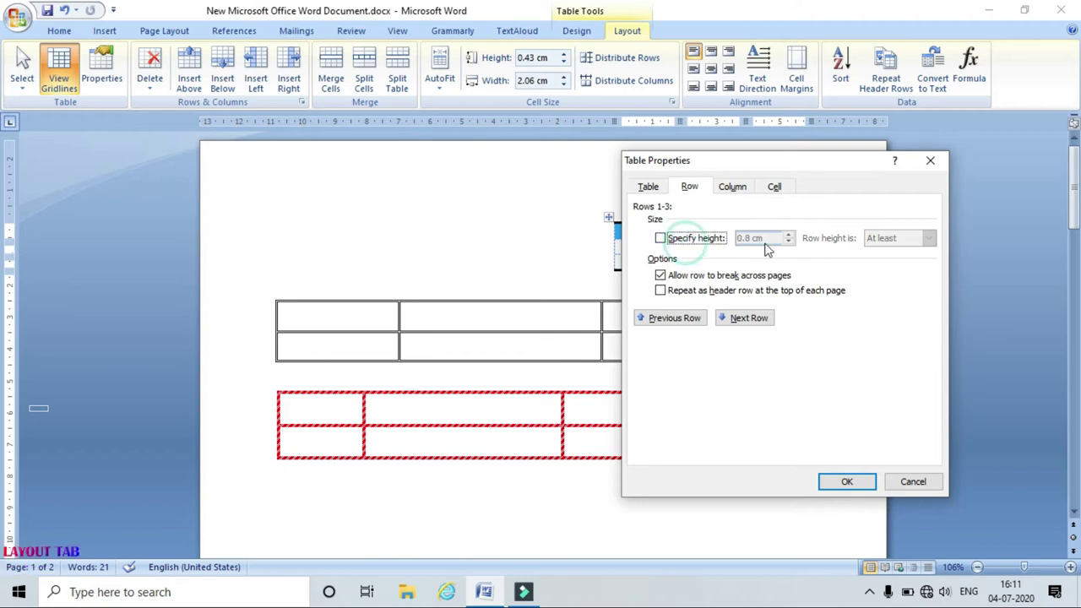
{"action": "left_click", "coordinate": [702, 237]}
{"action": "left_click", "coordinate": [787, 243]}
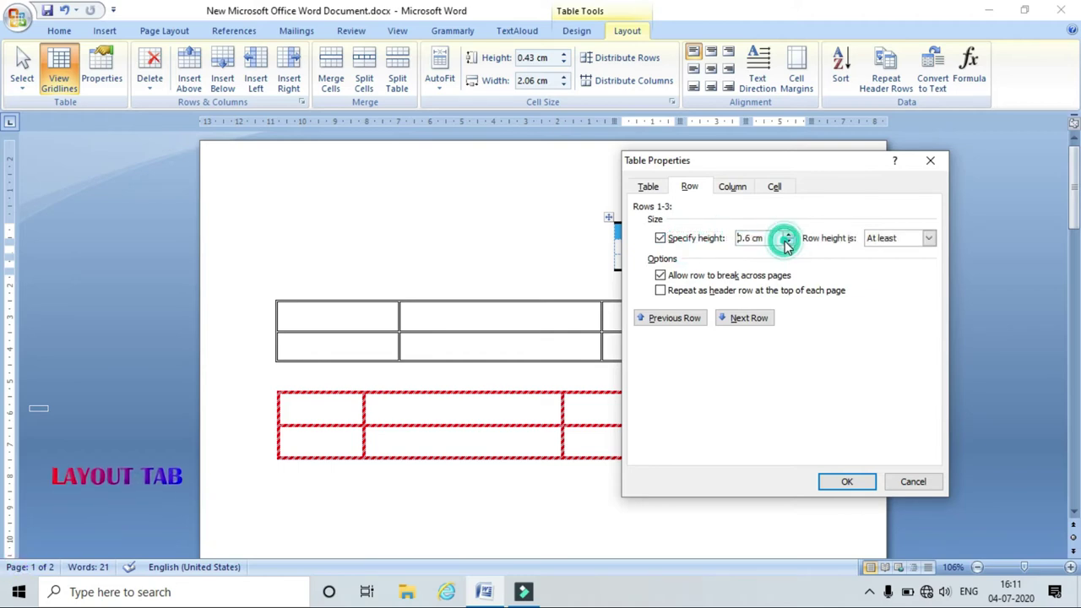
{"action": "left_click", "coordinate": [791, 236]}
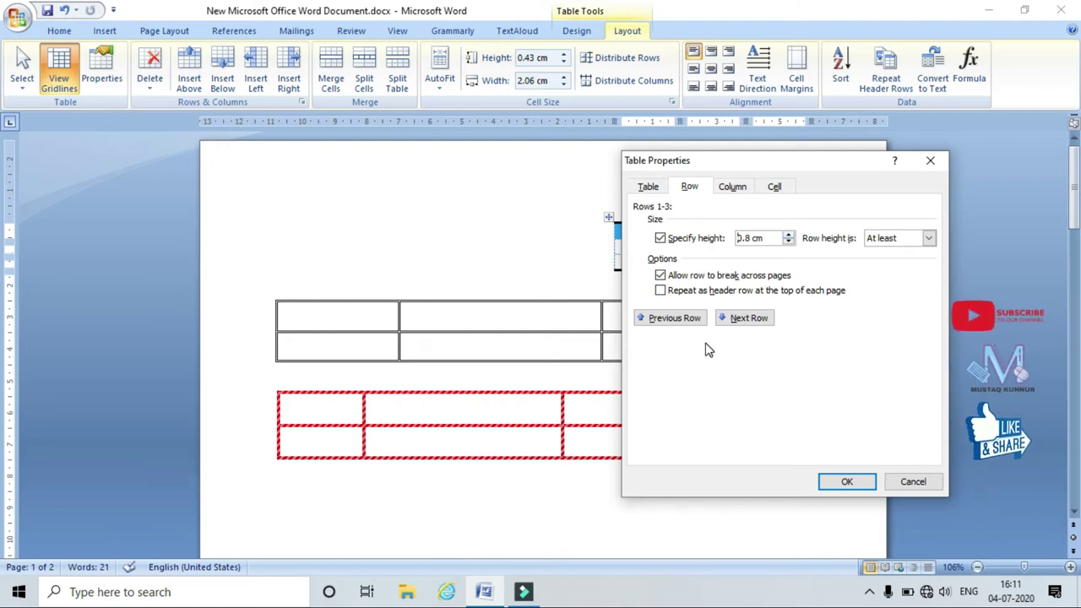
Review the column width, cell width and vertical alignment settings in the table properties, and return to the table-level settings
{"action": "left_click", "coordinate": [736, 188]}
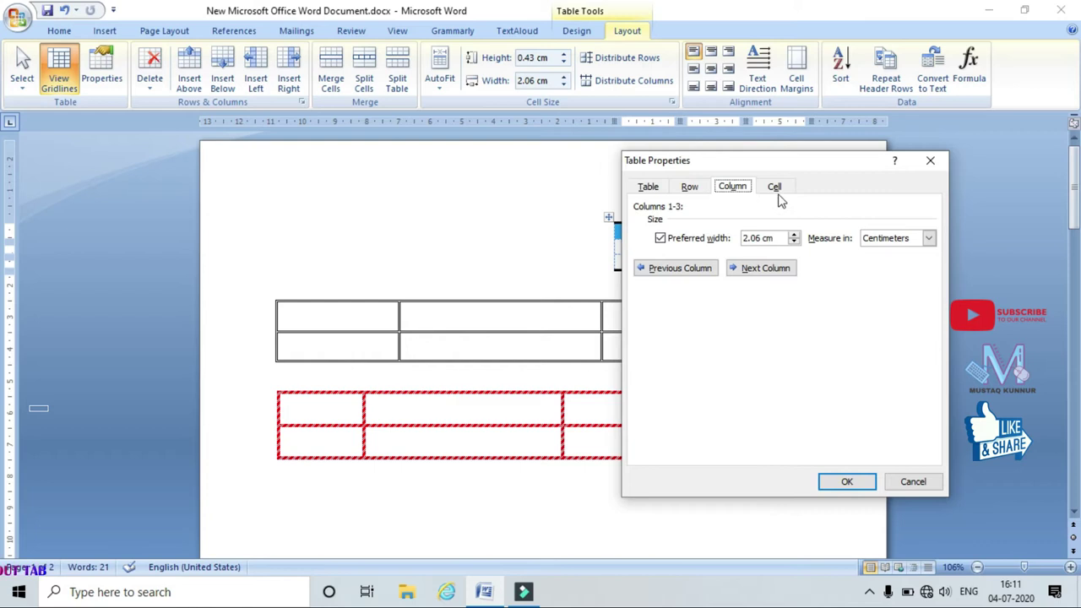
{"action": "left_click", "coordinate": [775, 189]}
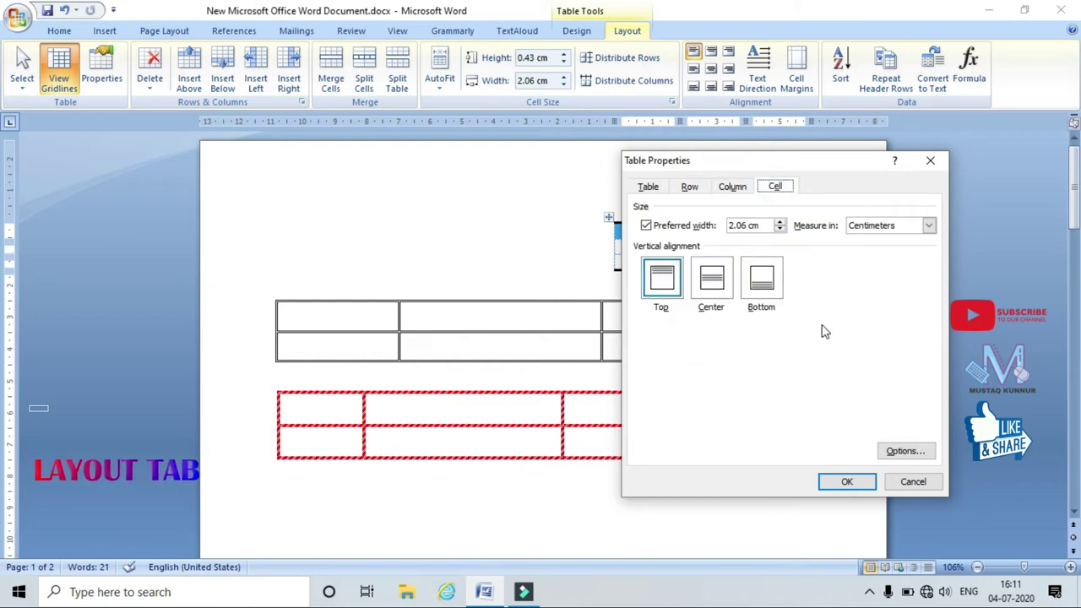
{"action": "left_click", "coordinate": [648, 188]}
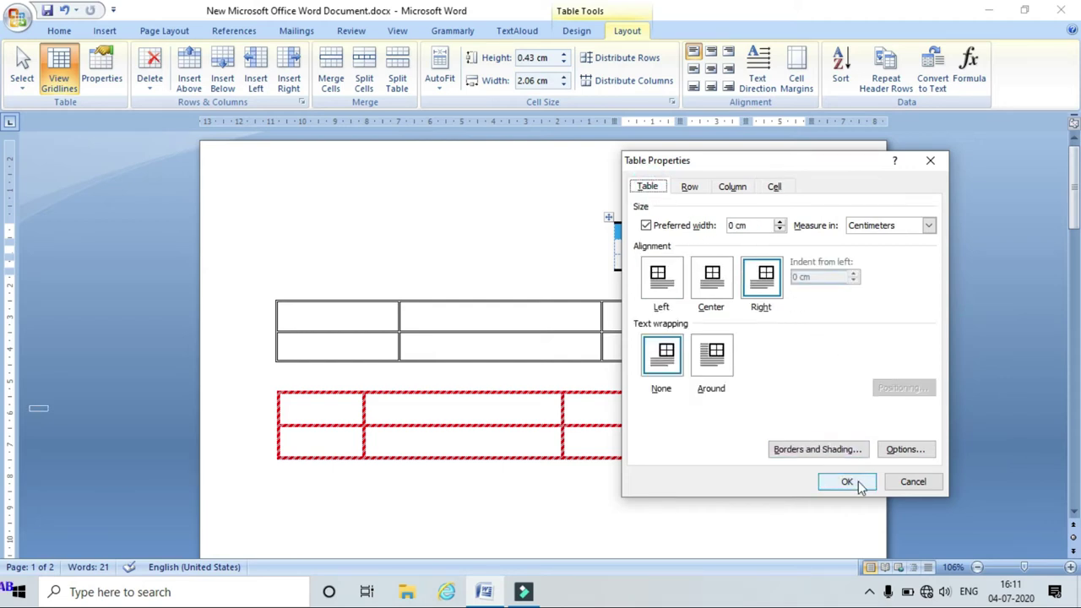
Apply the All border setting to the whole first table through its borders and shading options
{"action": "left_click", "coordinate": [840, 449]}
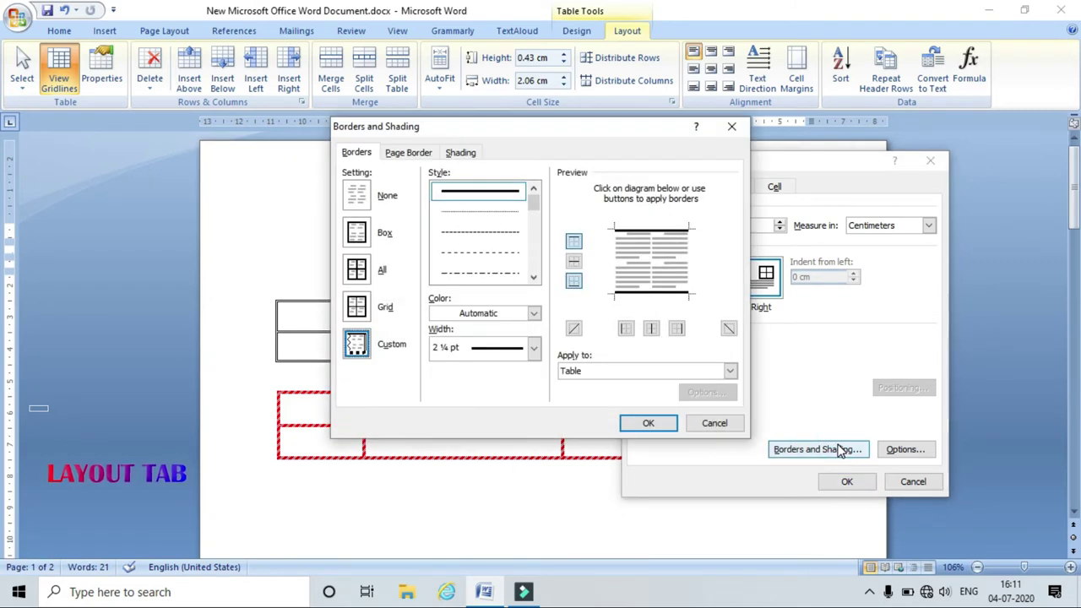
{"action": "left_click", "coordinate": [357, 297]}
{"action": "left_click", "coordinate": [357, 278]}
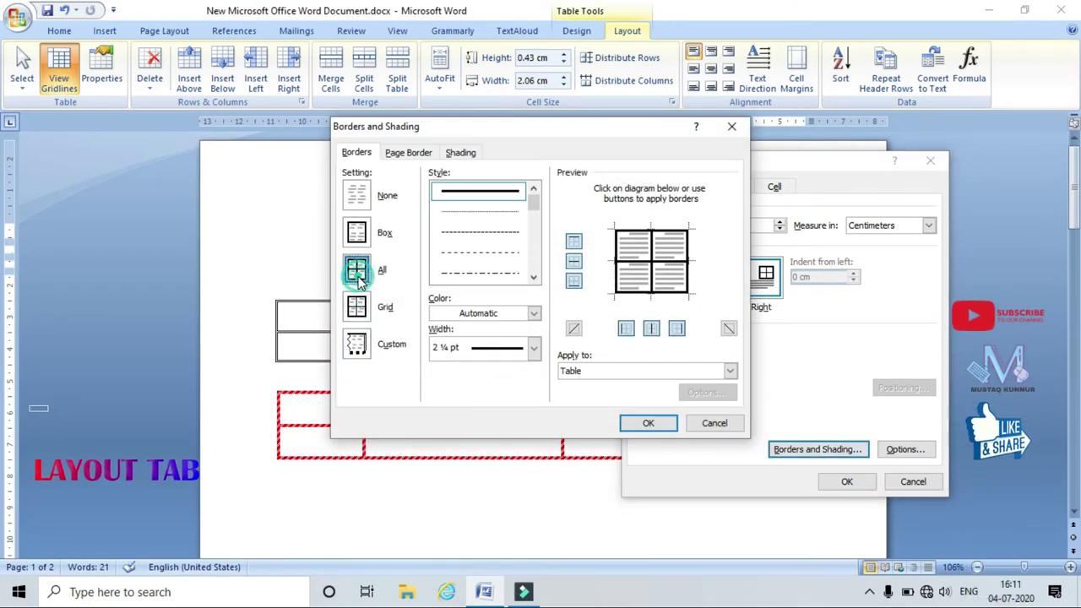
{"action": "left_click", "coordinate": [638, 424]}
Review the first table's default cell margin and cell spacing options, and close the table properties
{"action": "left_click", "coordinate": [900, 449]}
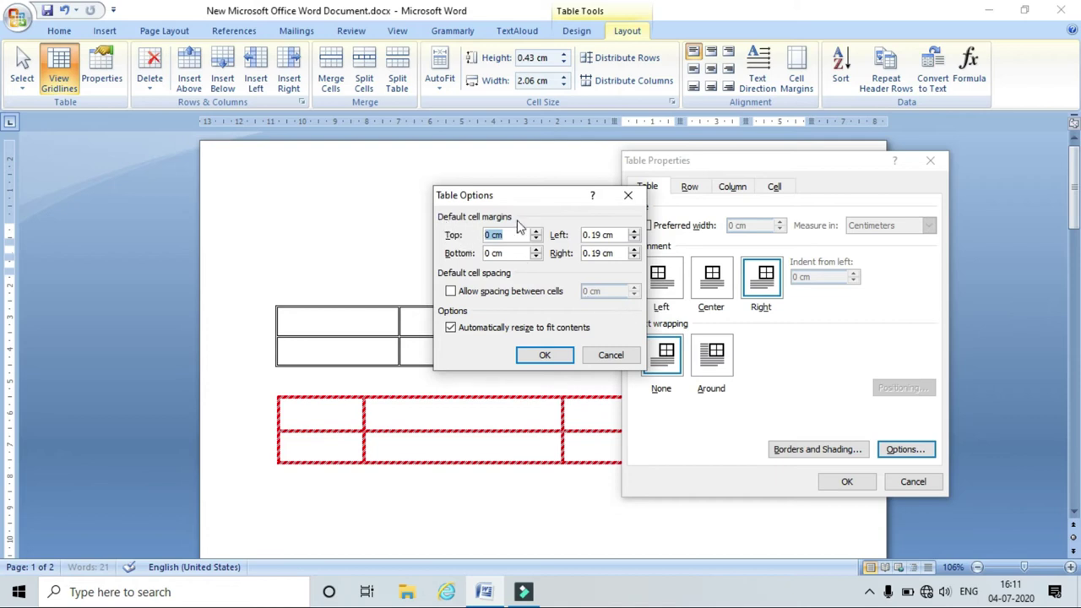
{"action": "left_click", "coordinate": [544, 356]}
{"action": "key", "text": "Return"}
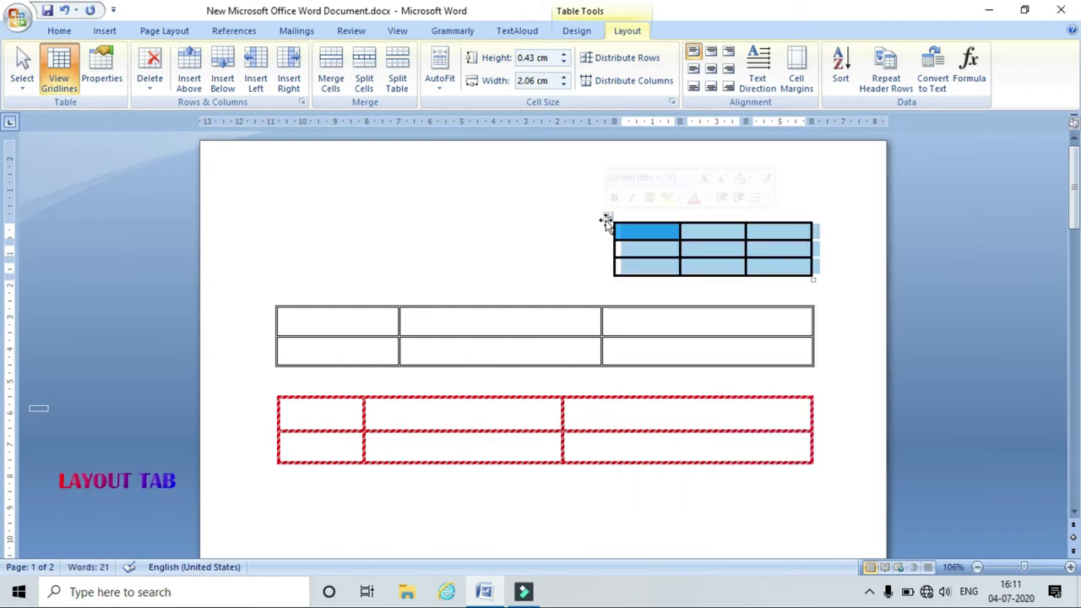
Delete the blue-shaded first cell of the first table, shifting the remaining cells left
{"action": "left_click", "coordinate": [849, 293]}
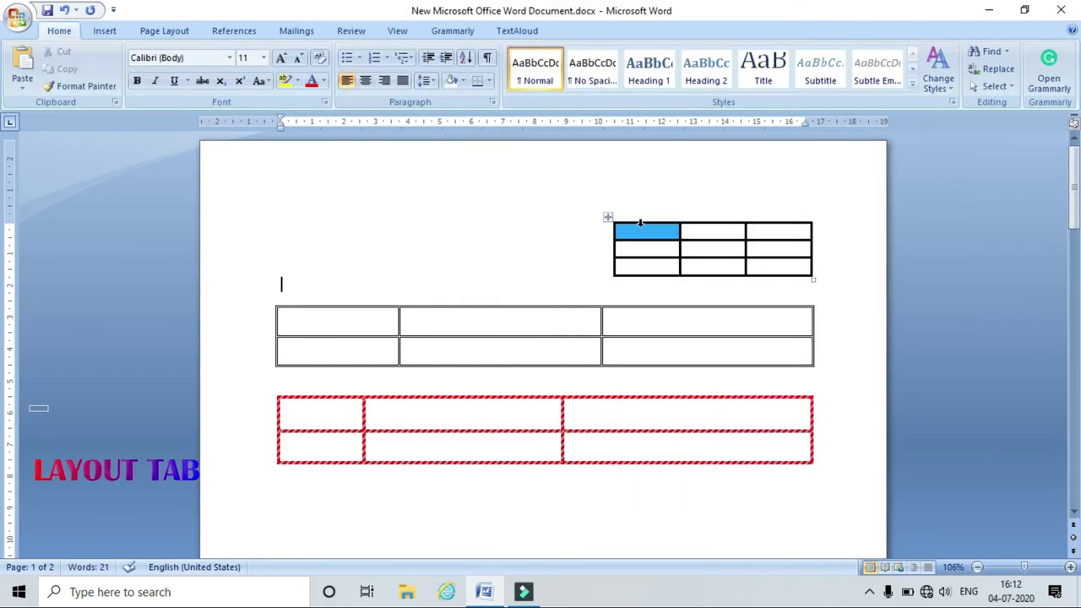
{"action": "key", "text": "Up"}
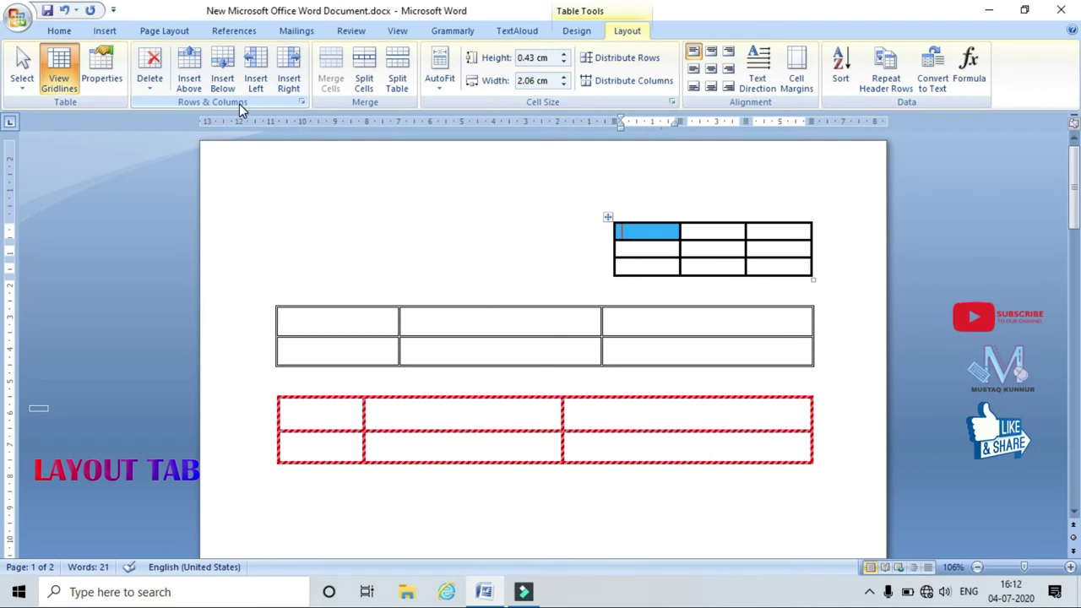
{"action": "left_click", "coordinate": [150, 92]}
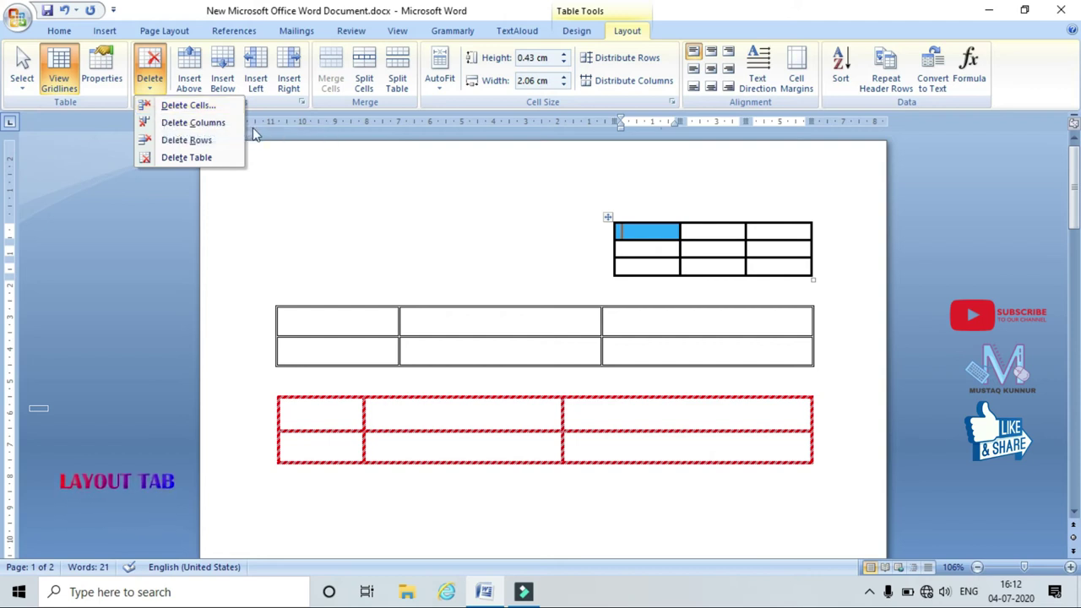
{"action": "left_click", "coordinate": [213, 109]}
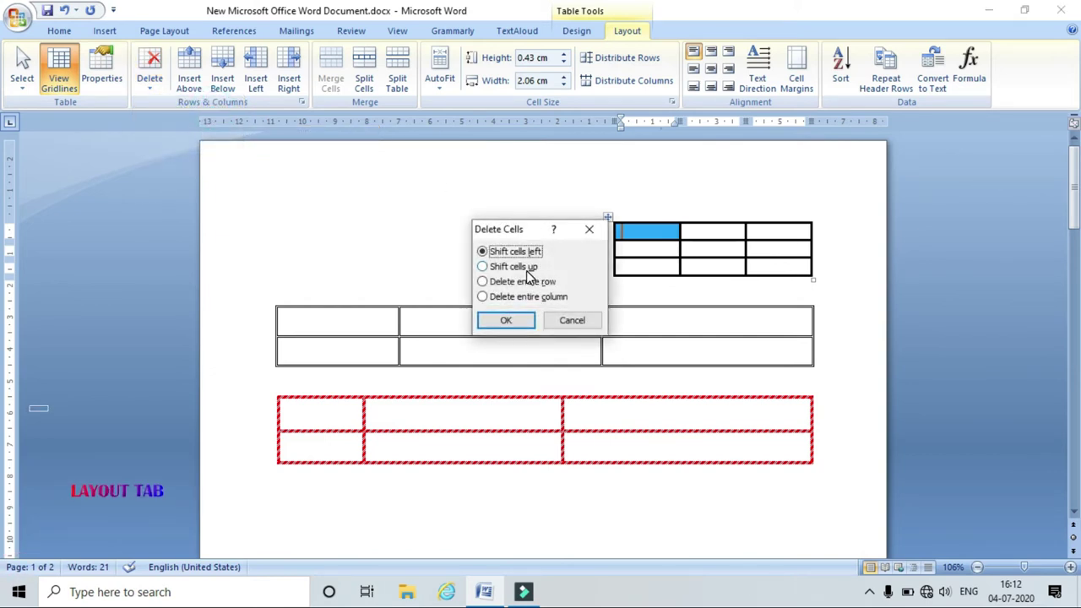
{"action": "left_click", "coordinate": [513, 320]}
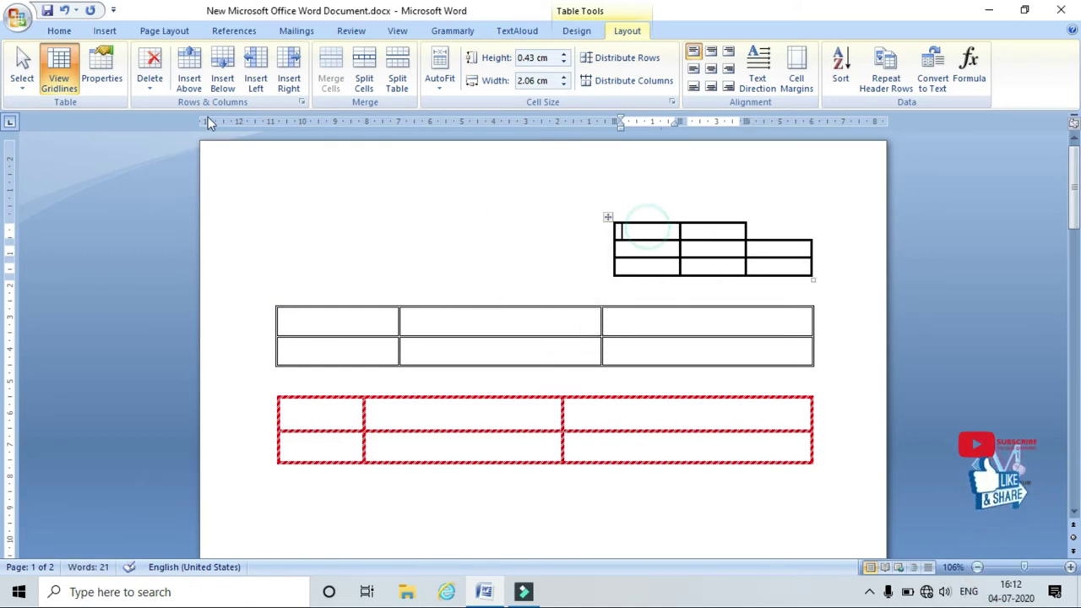
Delete the first column and the top row of the first table
{"action": "left_click", "coordinate": [150, 81]}
{"action": "left_click", "coordinate": [160, 126]}
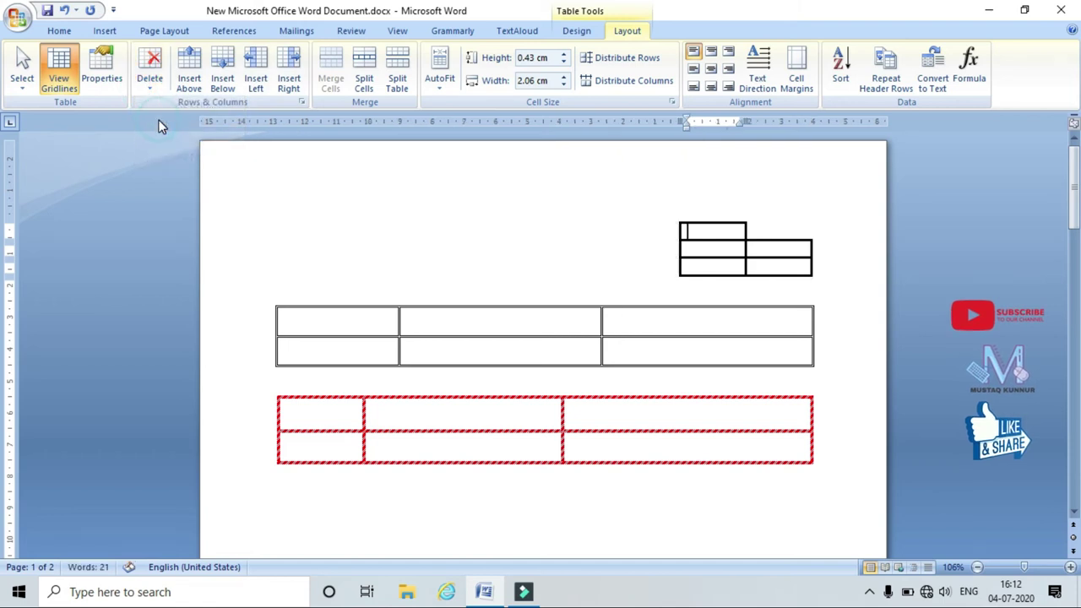
{"action": "left_click", "coordinate": [149, 85]}
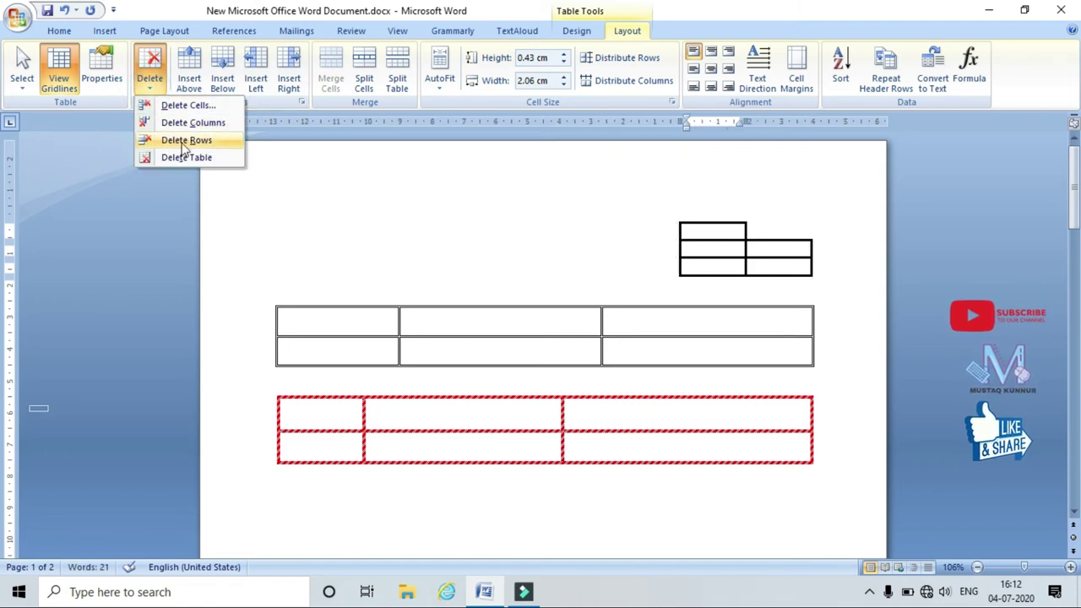
{"action": "left_click", "coordinate": [188, 150]}
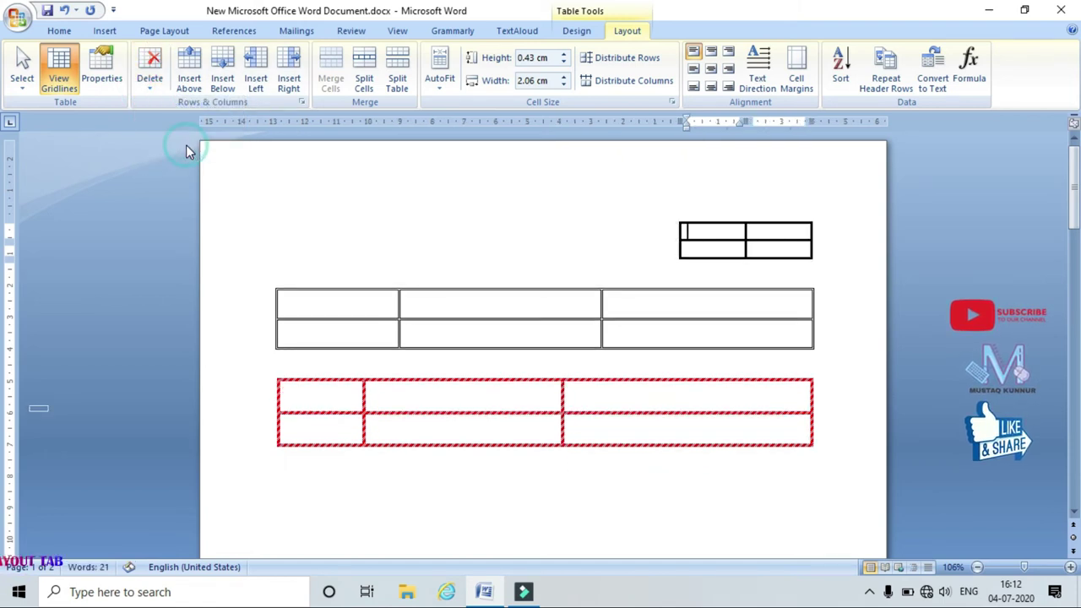
Delete the upper of the two remaining rows in the first table
{"action": "left_click", "coordinate": [692, 229]}
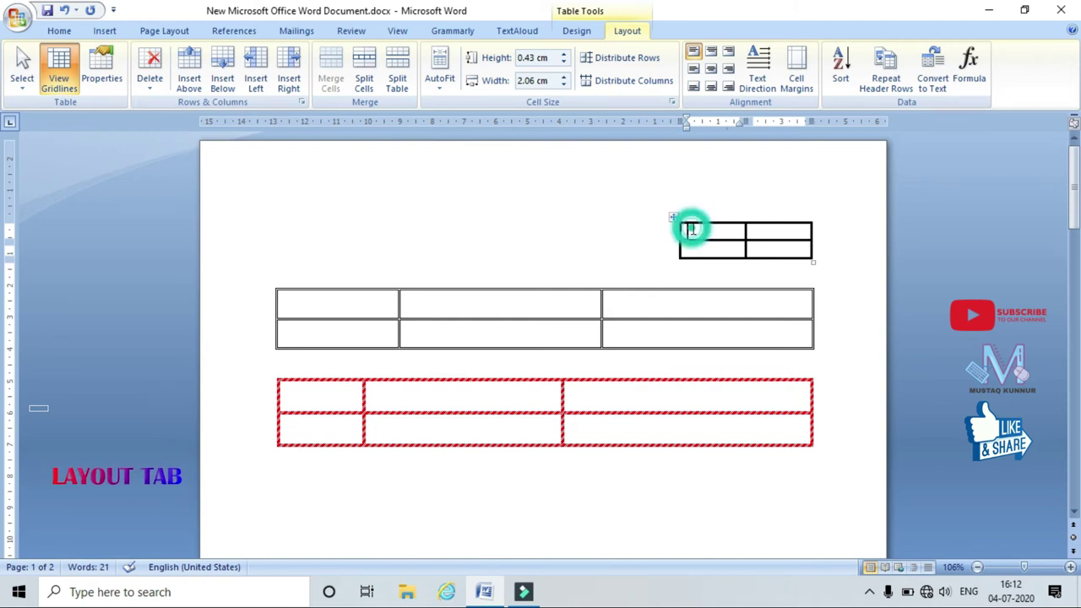
{"action": "left_click", "coordinate": [146, 93]}
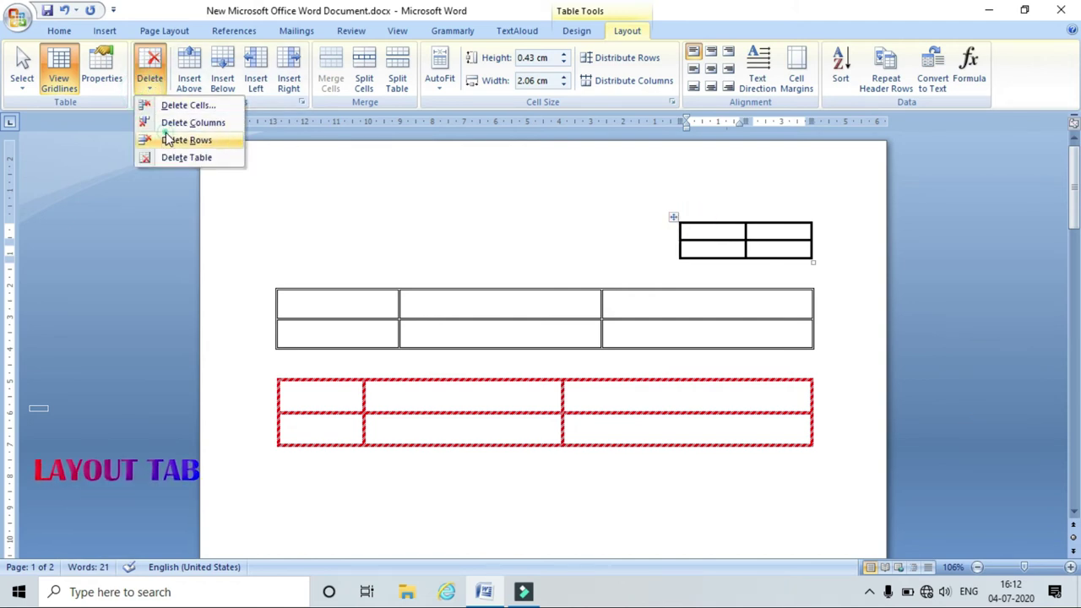
{"action": "left_click", "coordinate": [173, 140]}
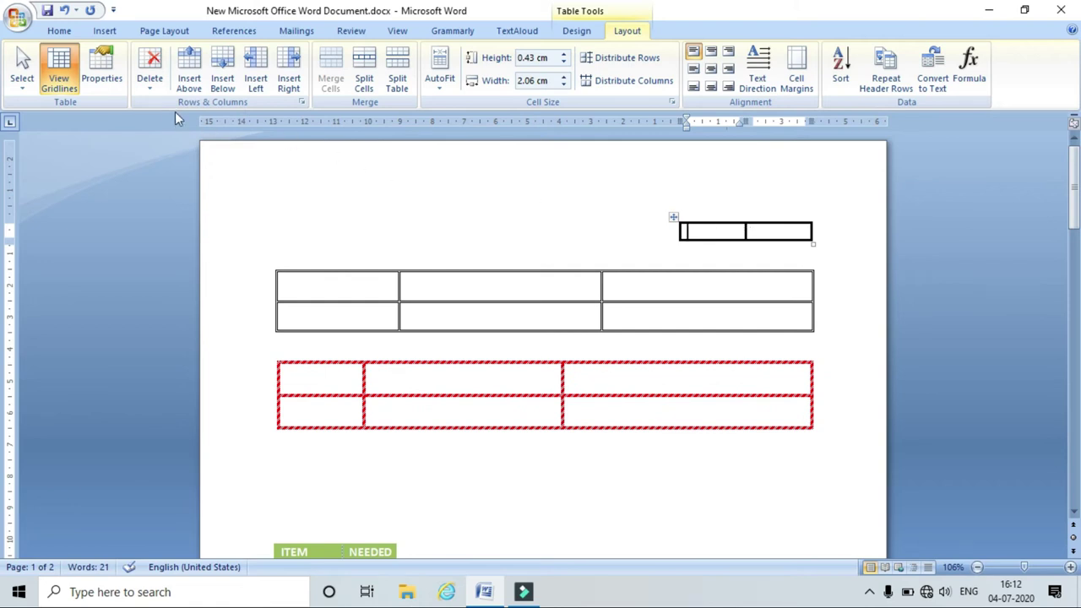
Select the red-bordered third table and delete the entire table
{"action": "left_click", "coordinate": [271, 354]}
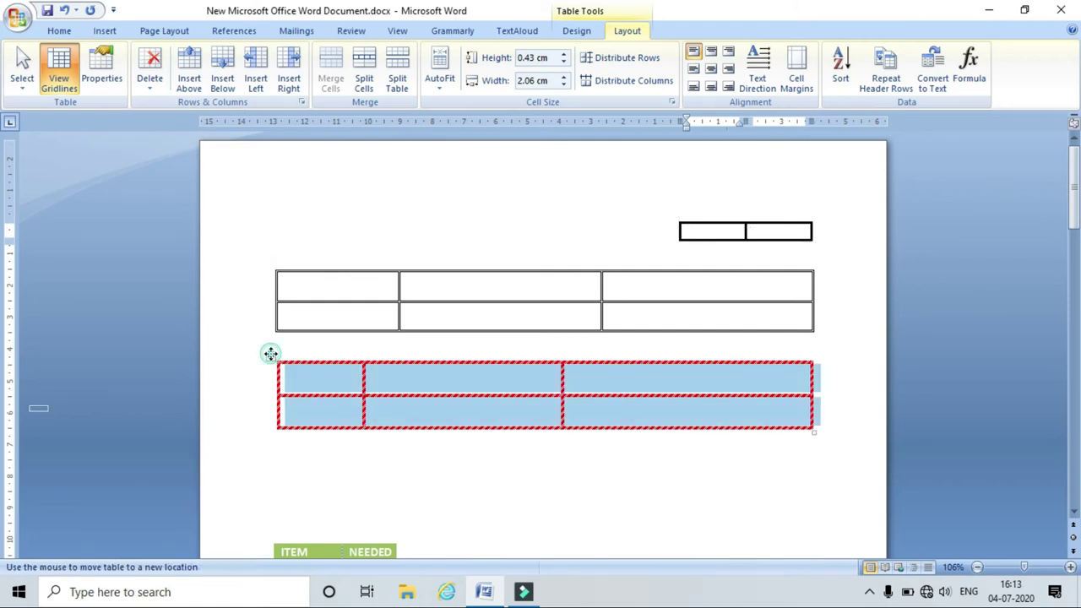
{"action": "left_click", "coordinate": [150, 91]}
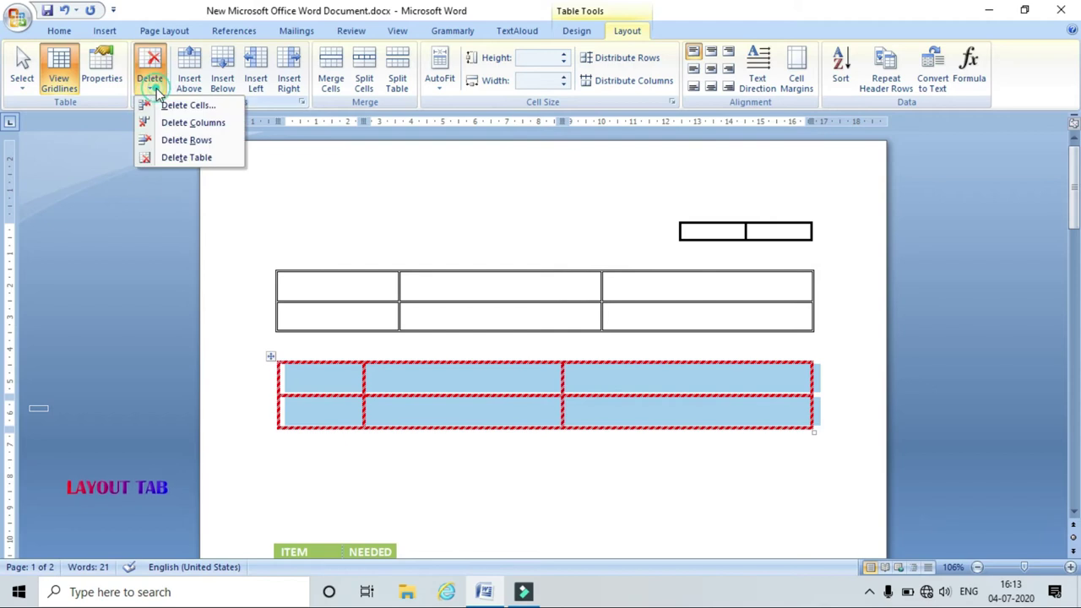
{"action": "left_click", "coordinate": [177, 158]}
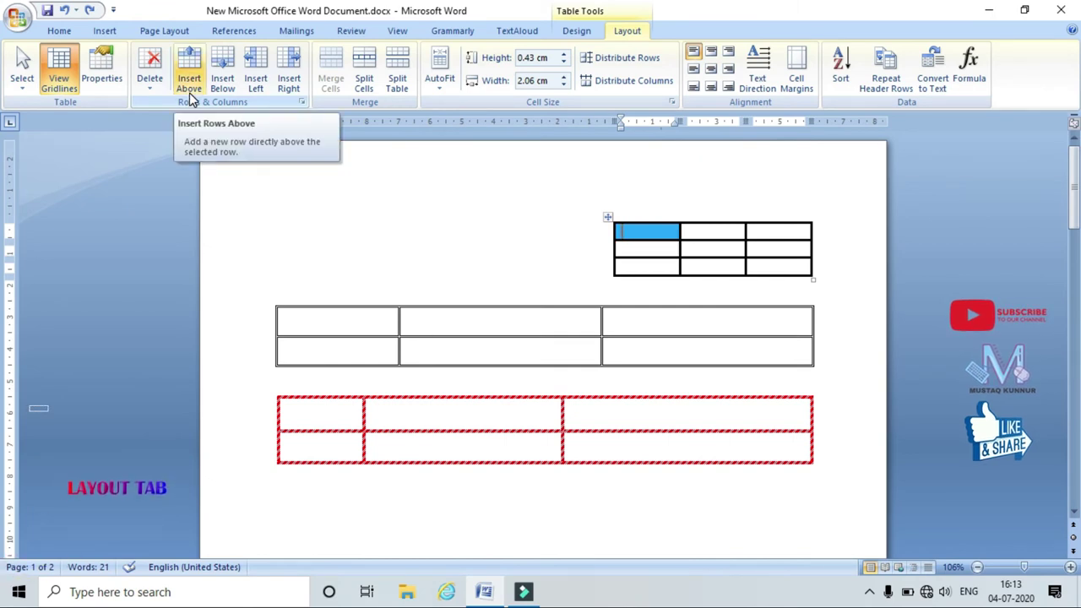
Insert a new row above the top row of the first table
{"action": "left_click", "coordinate": [190, 76]}
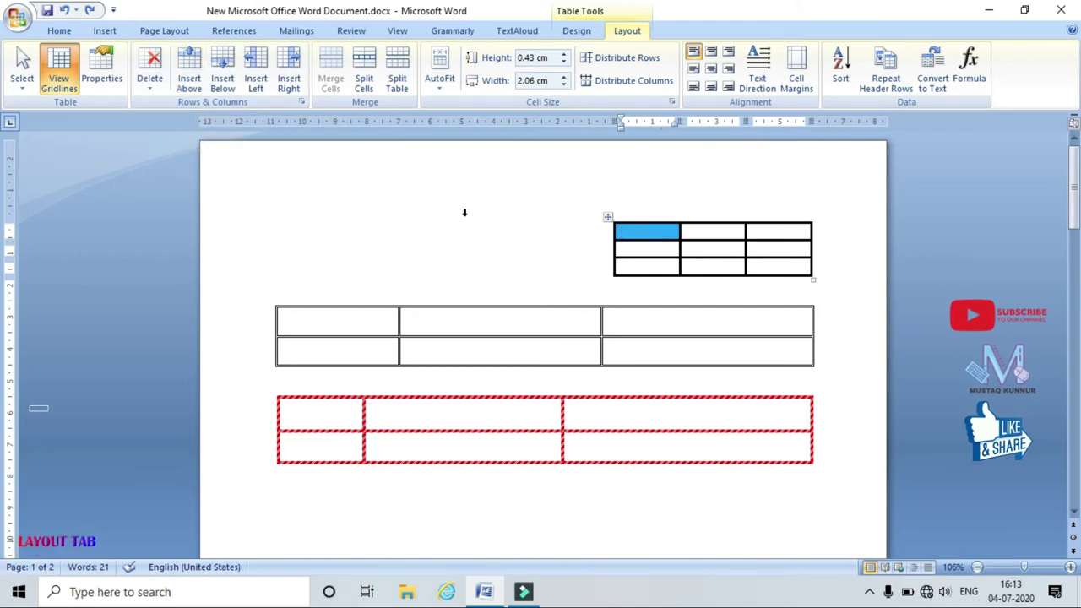
Insert two more rows above the top row of the first table
{"action": "left_click", "coordinate": [194, 95]}
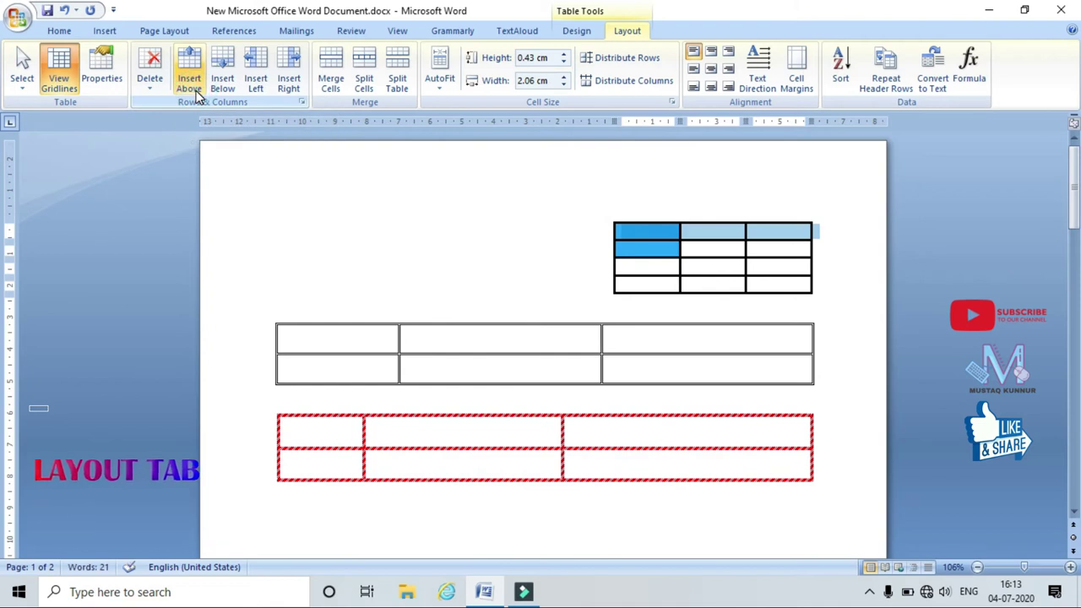
{"action": "left_click", "coordinate": [195, 96]}
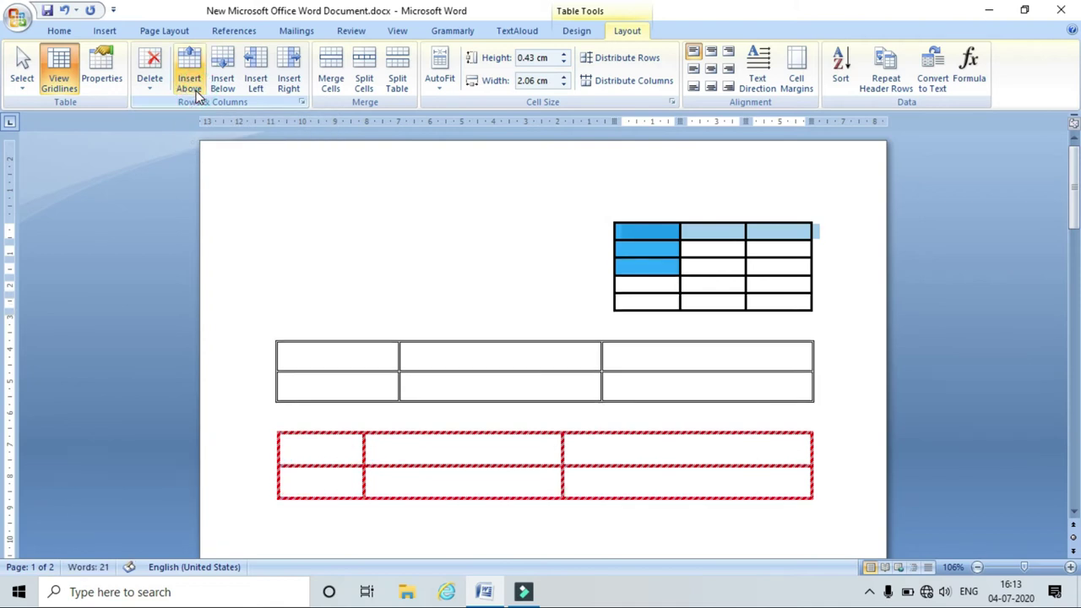
{"action": "left_click", "coordinate": [442, 288]}
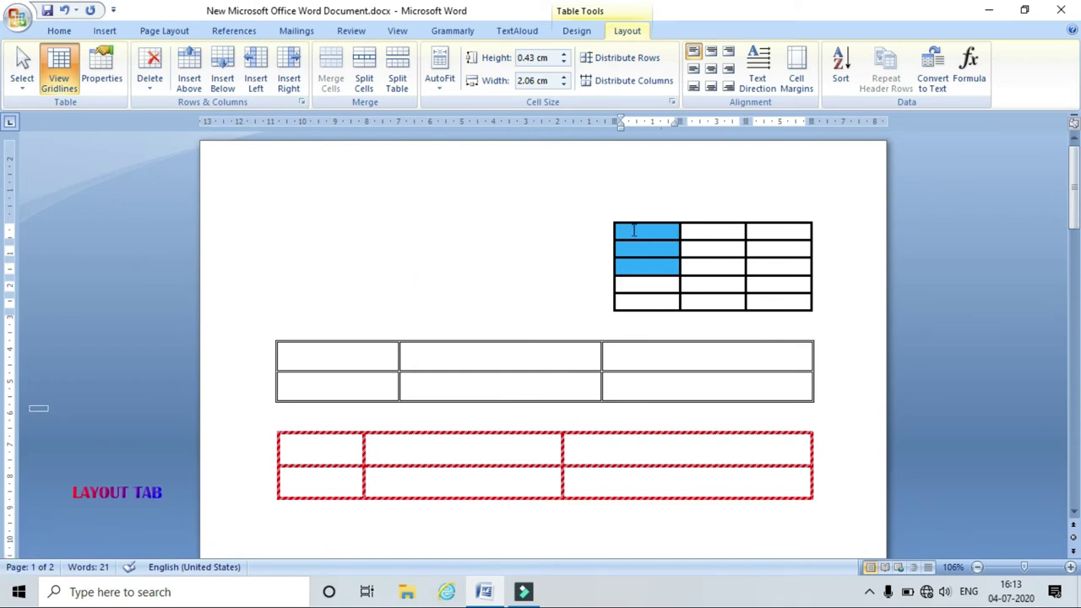
Select the first table's top three rows and insert three new rows above them at once
{"action": "left_click_drag", "start_coordinate": [633, 231], "coordinate": [762, 261]}
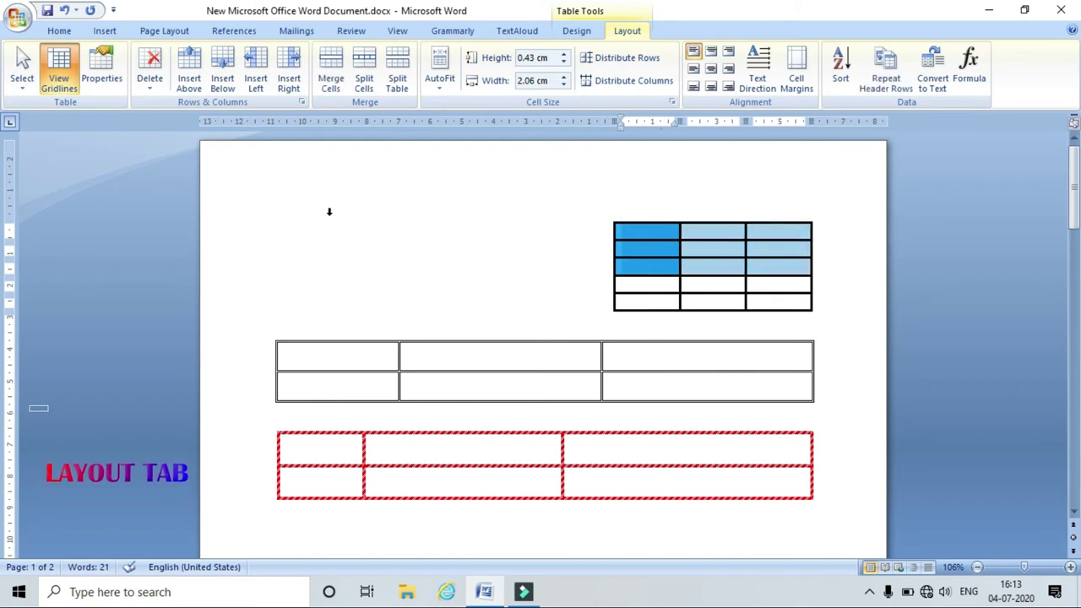
{"action": "left_click", "coordinate": [190, 75]}
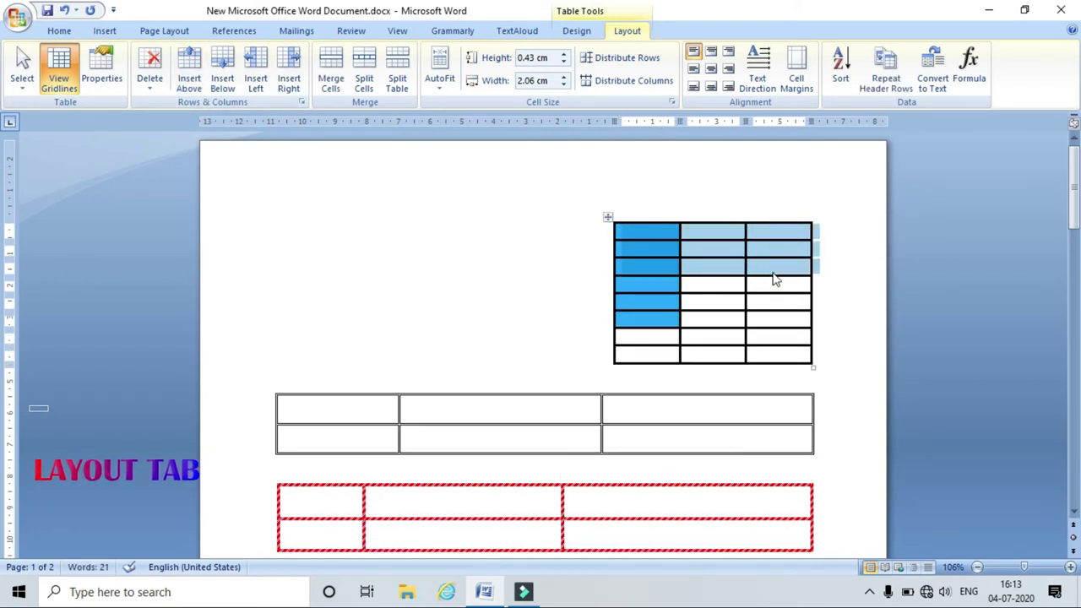
{"action": "left_click", "coordinate": [851, 292]}
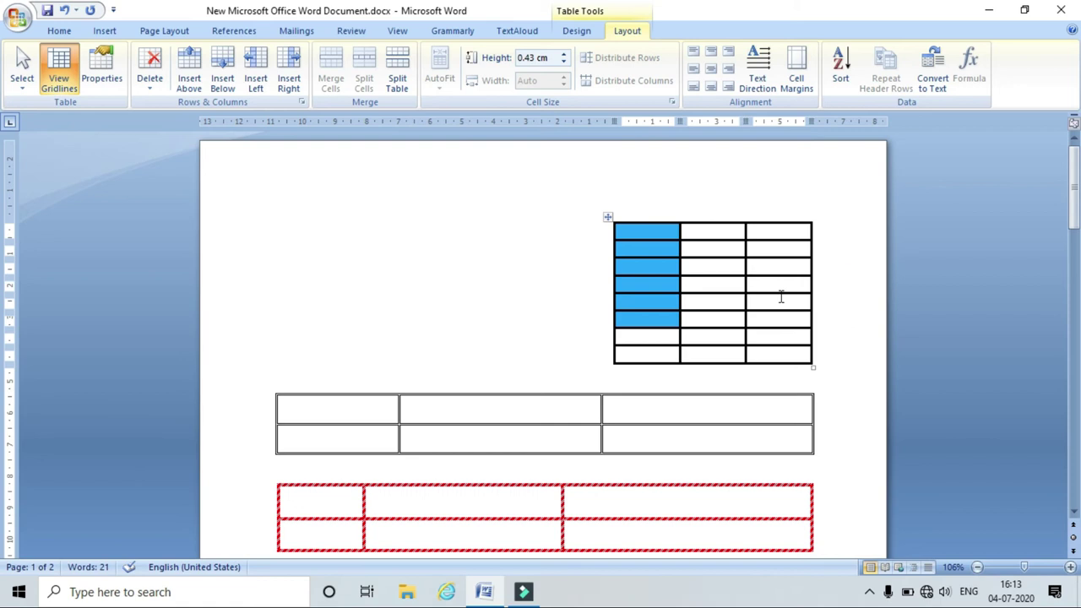
Insert three new rows below the last row of the first table
{"action": "left_click_drag", "start_coordinate": [633, 232], "coordinate": [633, 233]}
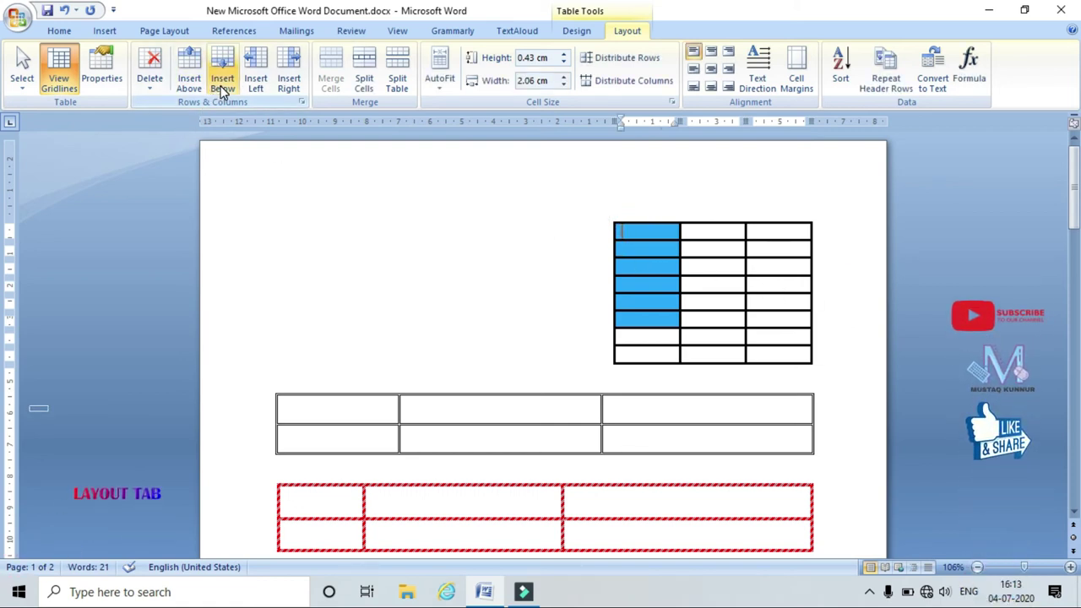
{"action": "left_click", "coordinate": [633, 350]}
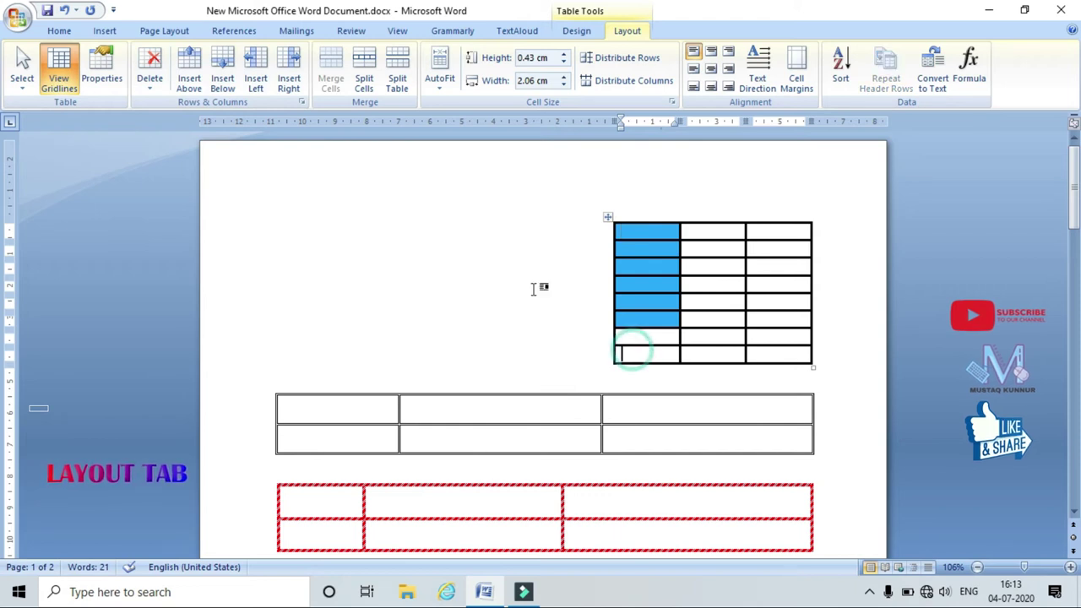
{"action": "left_click", "coordinate": [222, 82]}
{"action": "left_click", "coordinate": [222, 85]}
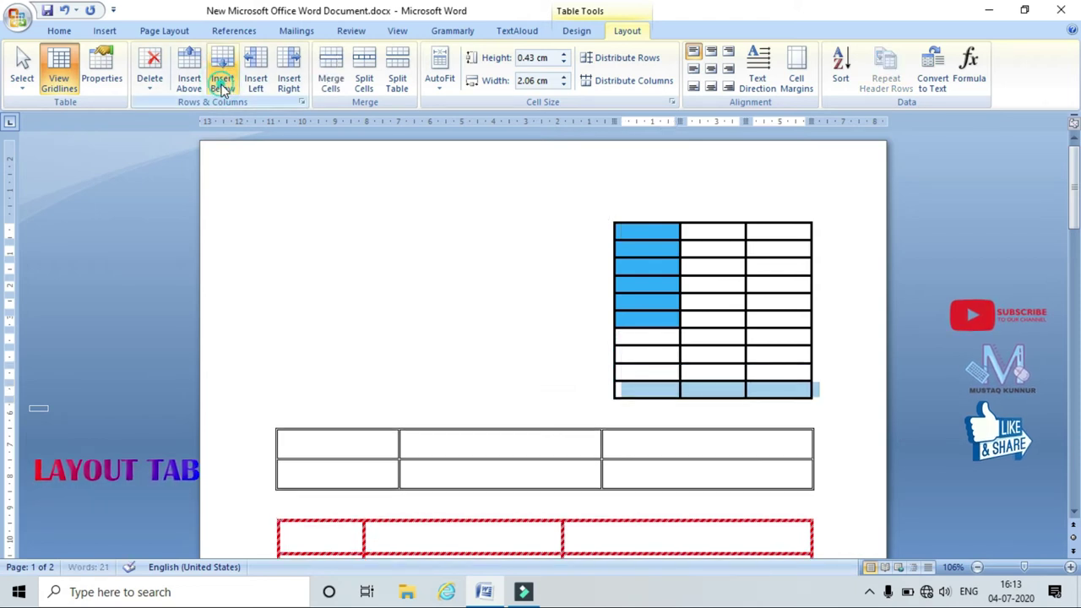
{"action": "left_click", "coordinate": [222, 85]}
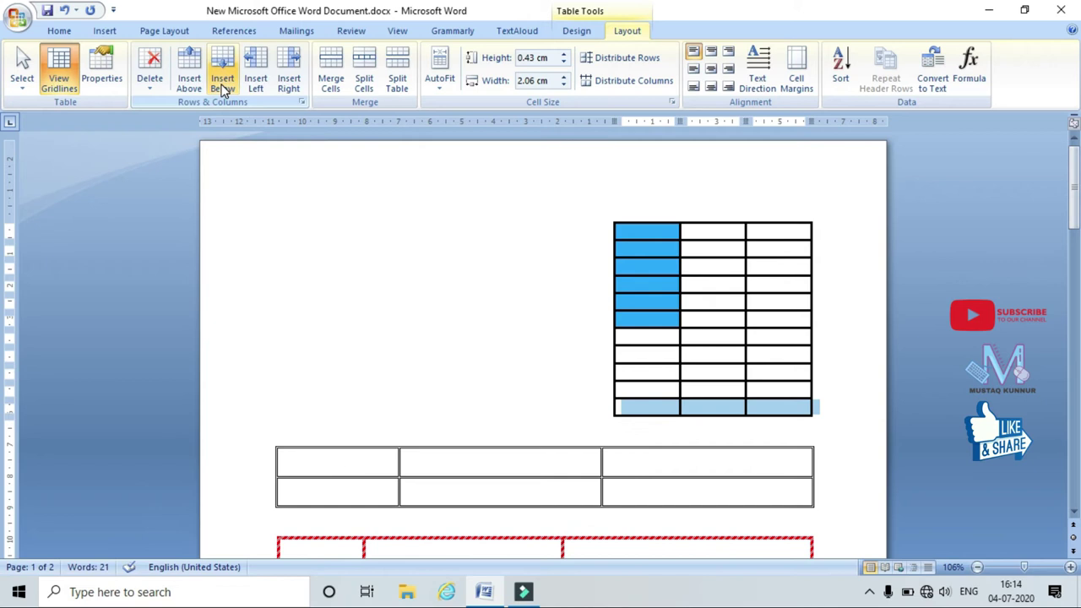
Insert three new columns to the left of the first table's first column
{"action": "left_click", "coordinate": [642, 233]}
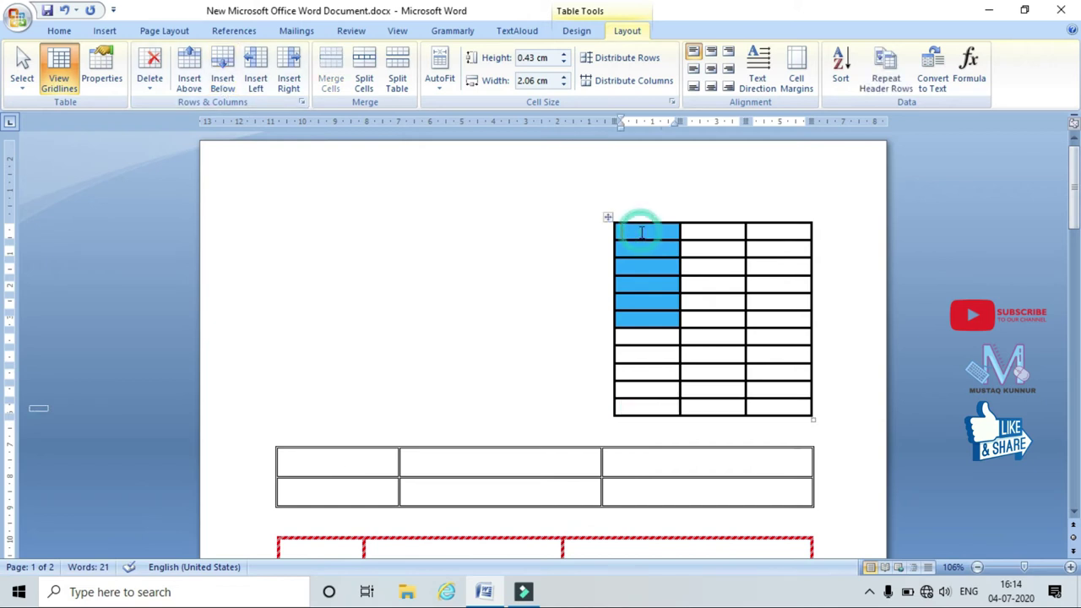
{"action": "left_click", "coordinate": [255, 82]}
{"action": "left_click", "coordinate": [256, 82]}
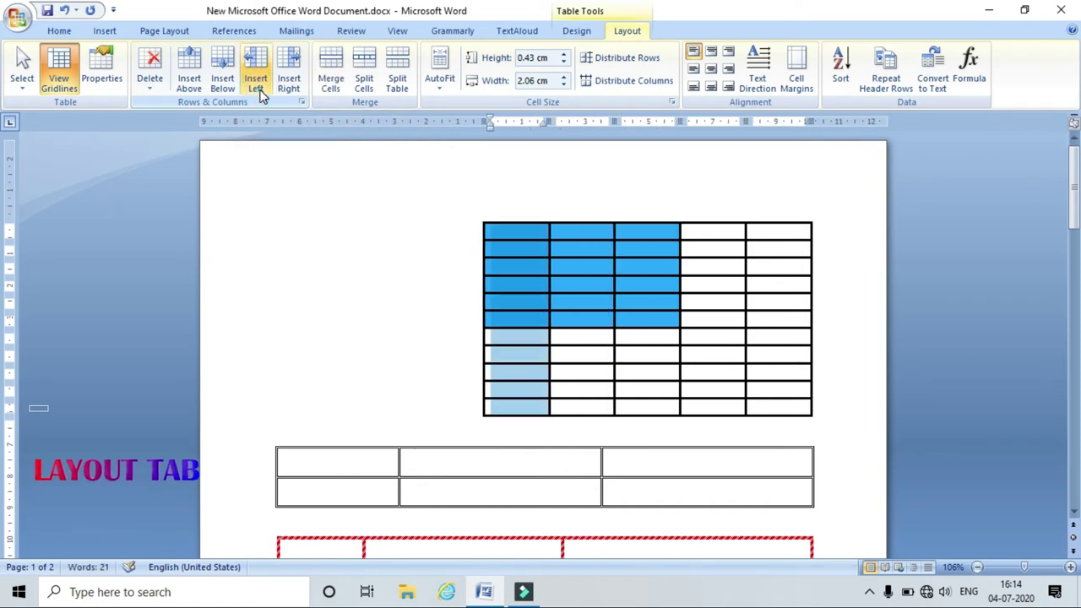
{"action": "left_click", "coordinate": [256, 82]}
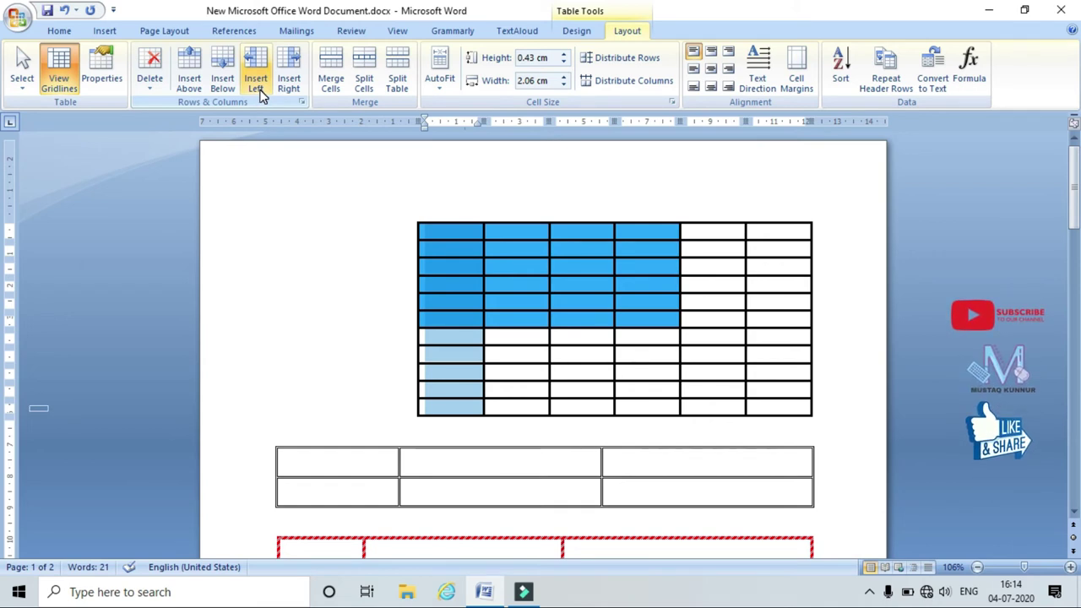
Insert two new columns to the right of the first unshaded column in the first table
{"action": "left_click", "coordinate": [700, 232]}
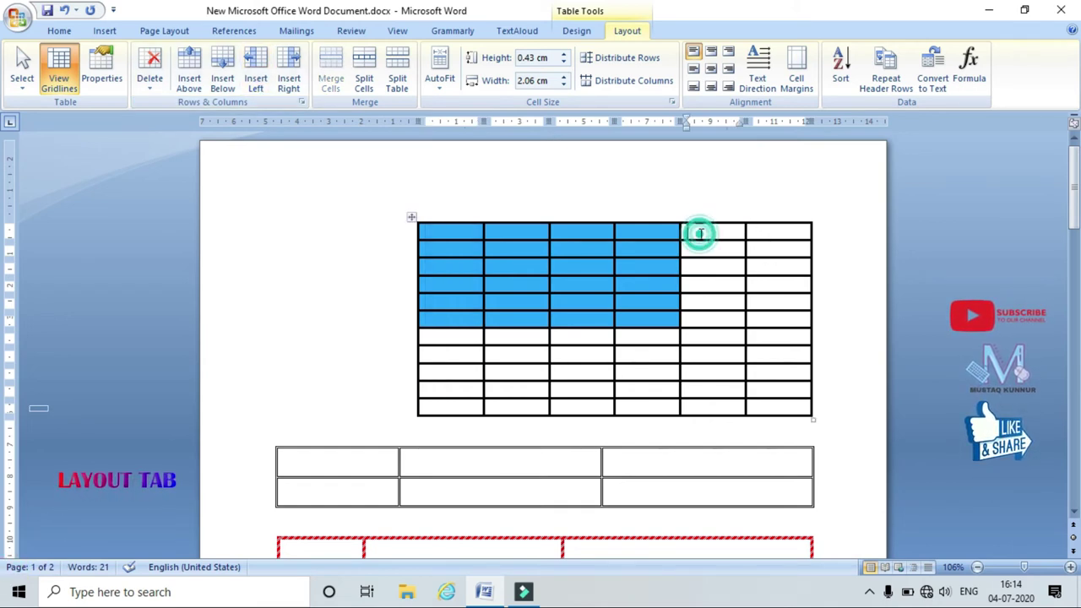
{"action": "left_click", "coordinate": [289, 82]}
{"action": "left_click", "coordinate": [290, 82]}
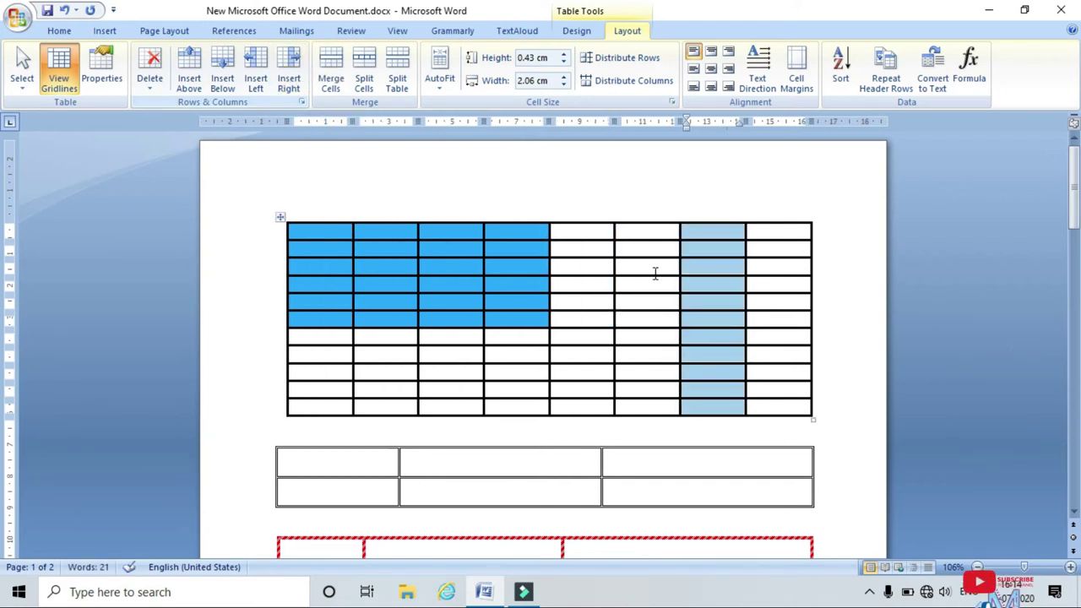
{"action": "left_click", "coordinate": [779, 284]}
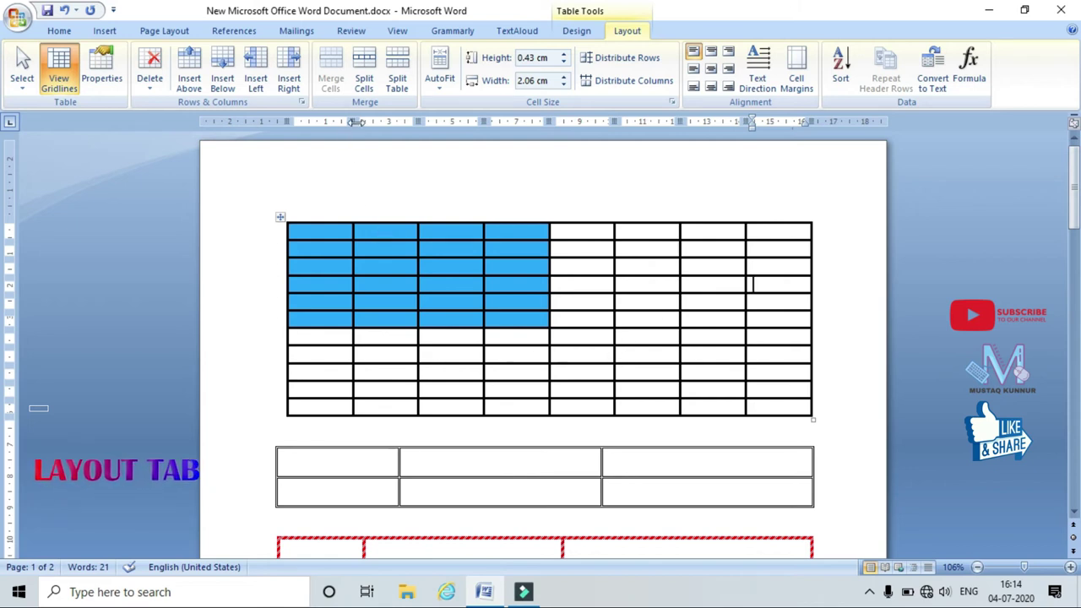
{"action": "left_click", "coordinate": [668, 285]}
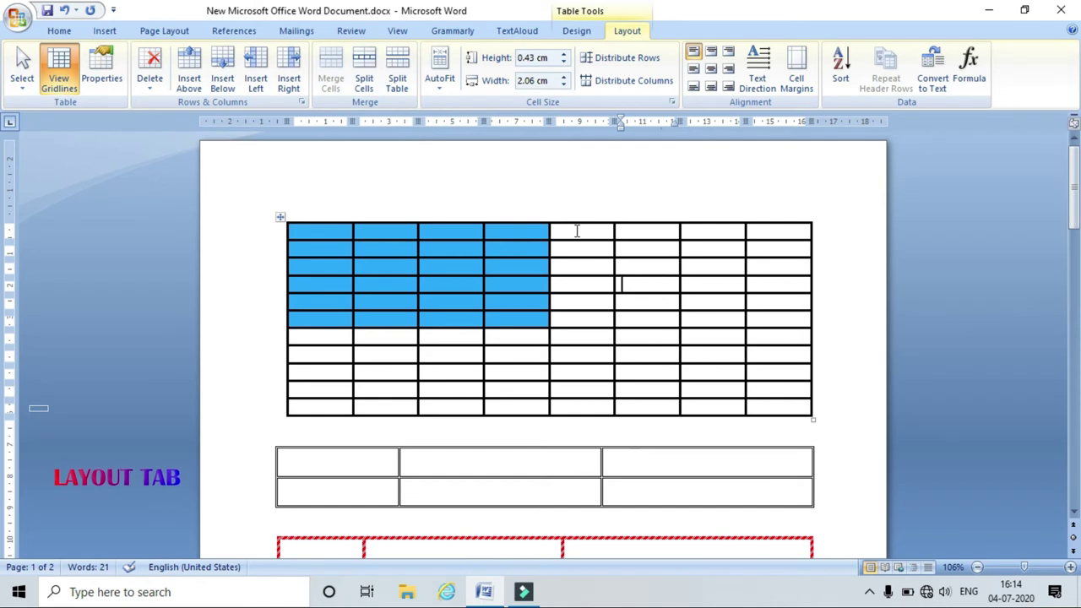
Merge the fifth and sixth cells of the first table's top row into one cell
{"action": "left_click_drag", "start_coordinate": [577, 230], "coordinate": [651, 246]}
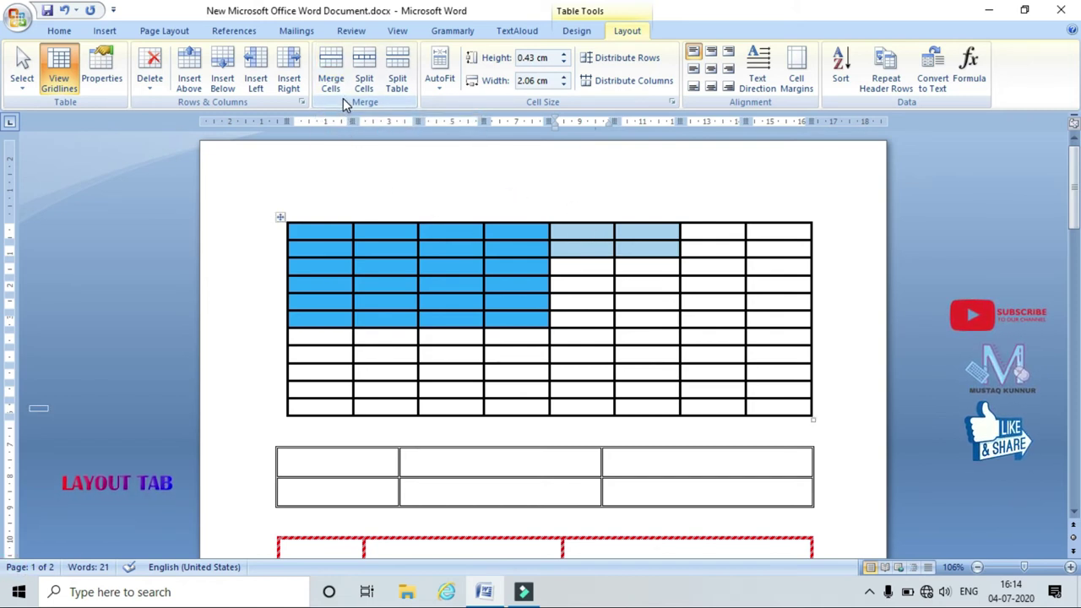
{"action": "left_click", "coordinate": [593, 215]}
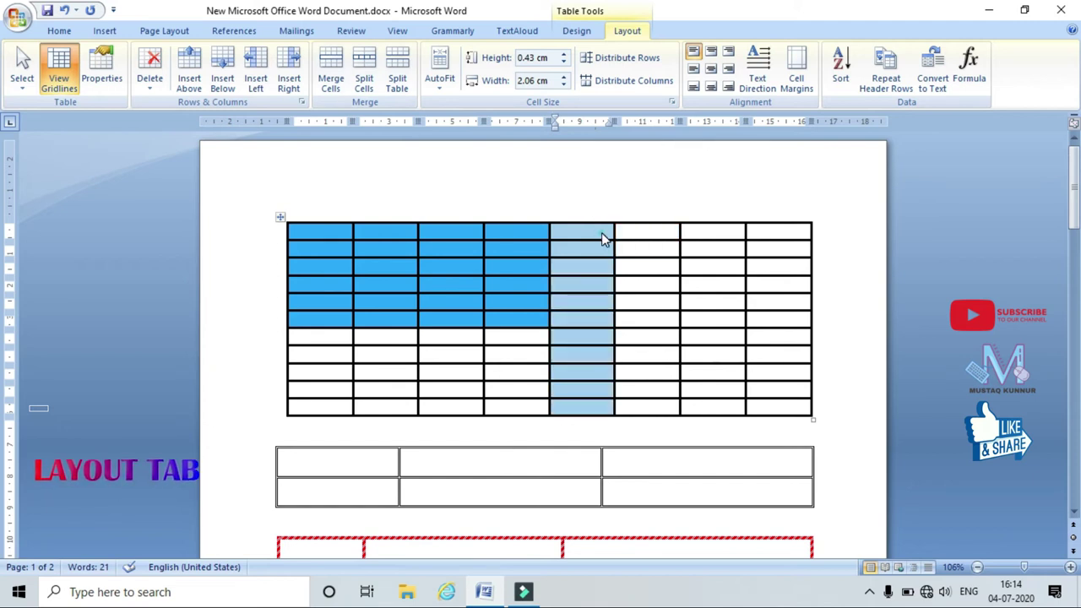
{"action": "left_click", "coordinate": [600, 231]}
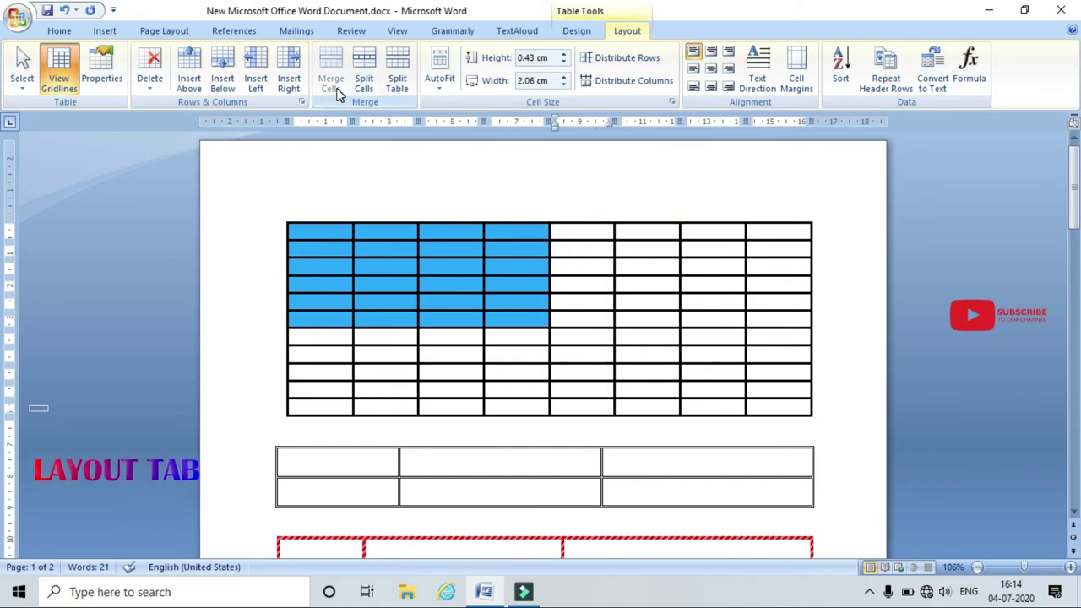
{"action": "left_click_drag", "start_coordinate": [582, 230], "coordinate": [628, 241]}
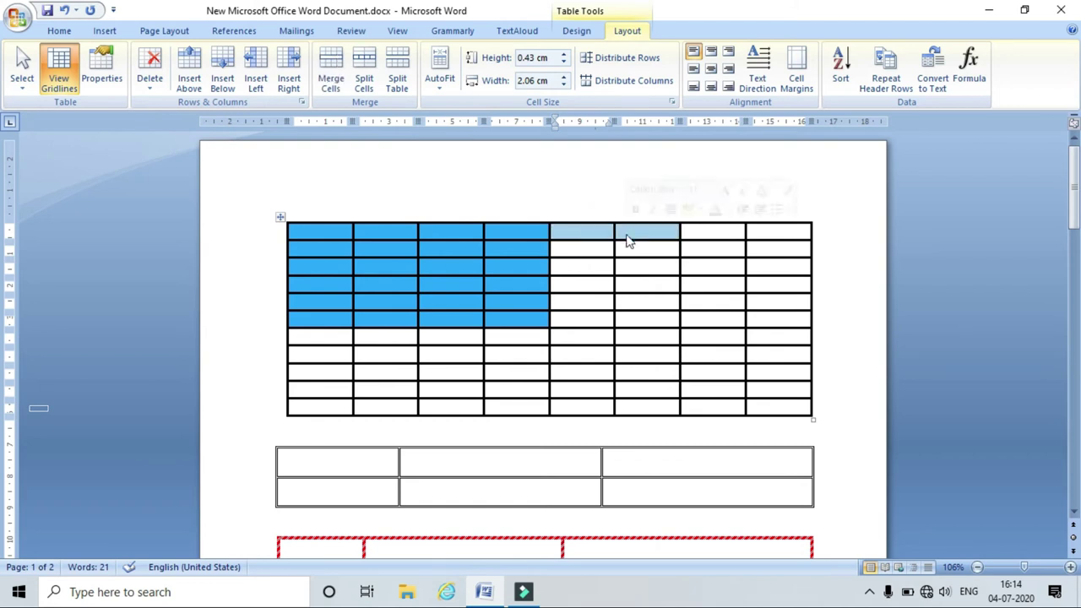
{"action": "left_click", "coordinate": [338, 83]}
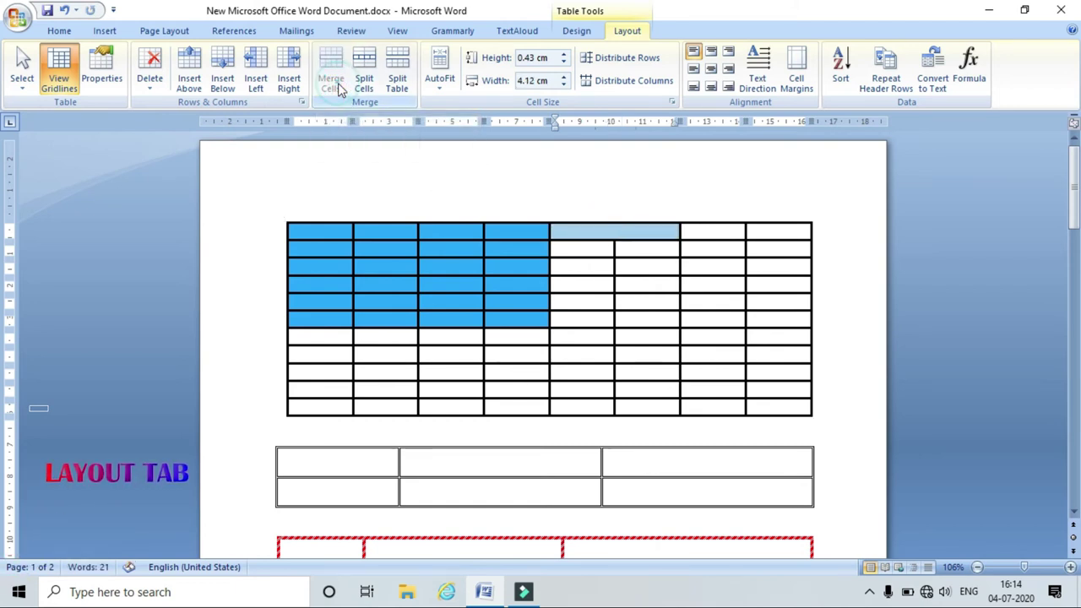
{"action": "left_click", "coordinate": [652, 301]}
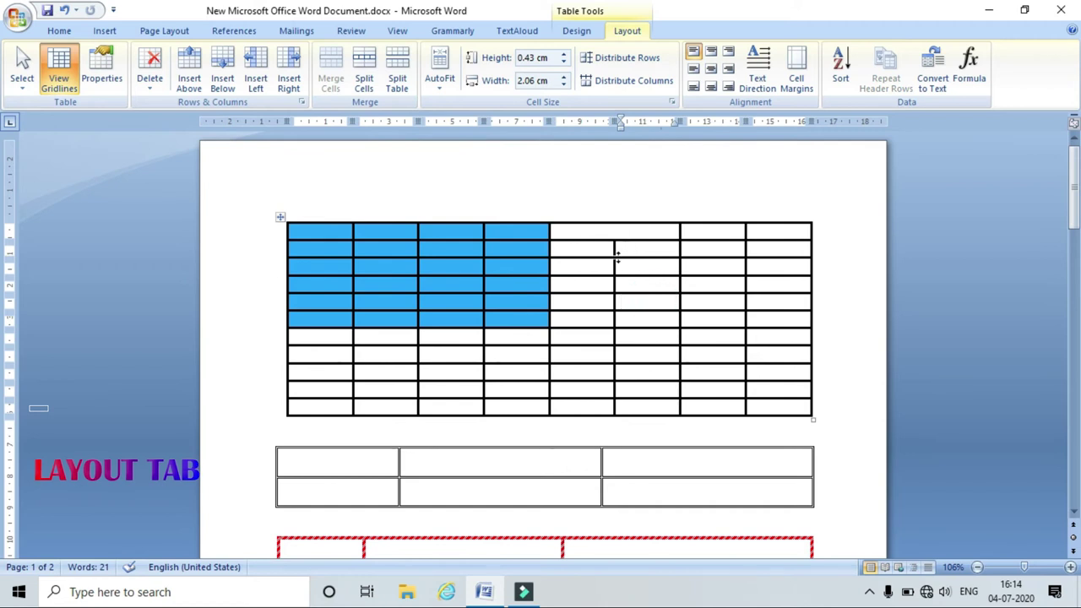
Merge the two-by-two block of cells in rows three and four of the fifth and sixth columns
{"action": "left_click_drag", "start_coordinate": [596, 267], "coordinate": [643, 285]}
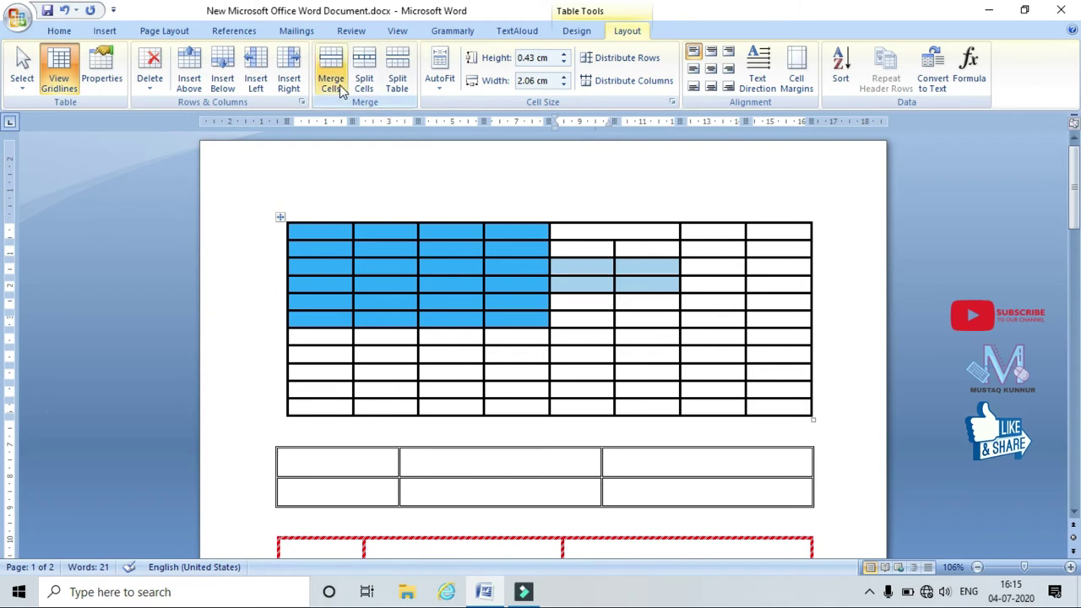
{"action": "left_click", "coordinate": [333, 81]}
{"action": "left_click", "coordinate": [652, 281]}
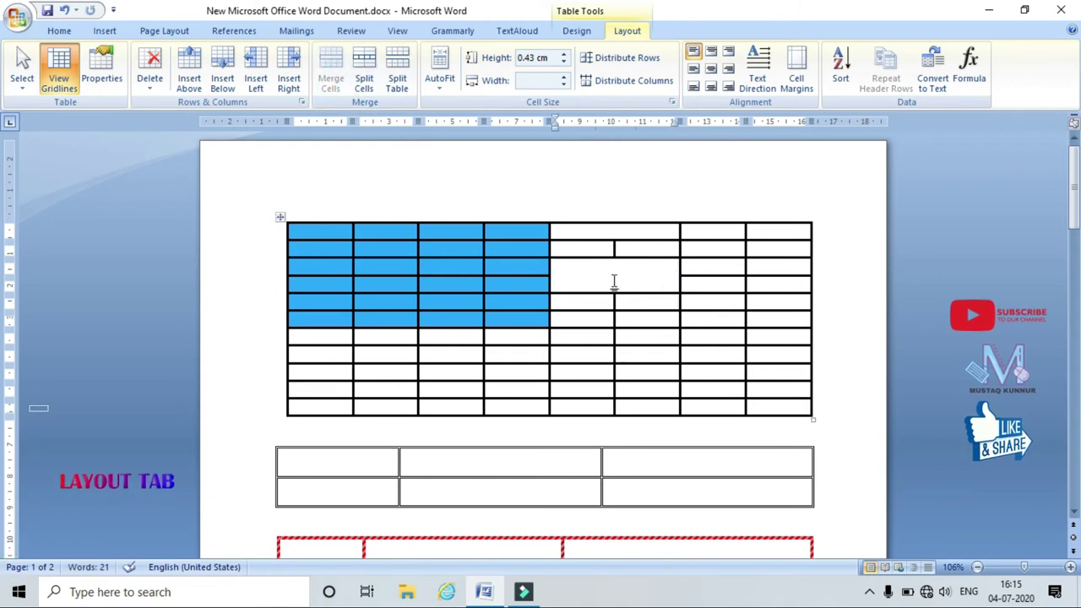
Split the merged cell spanning rows three and four into 2 columns and 2 rows
{"action": "left_click", "coordinate": [372, 82]}
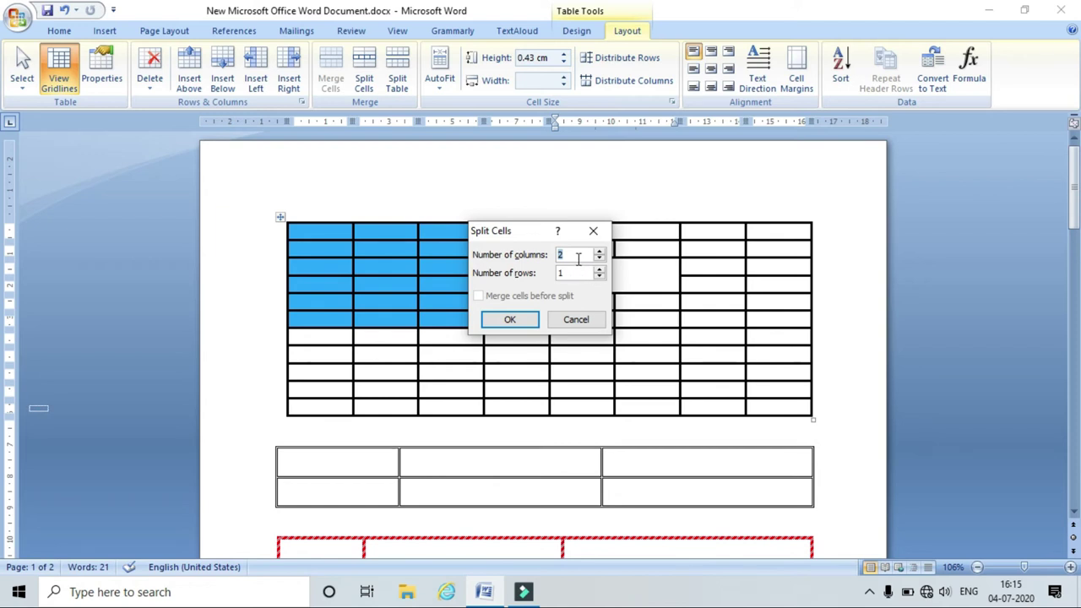
{"action": "left_click", "coordinate": [598, 269]}
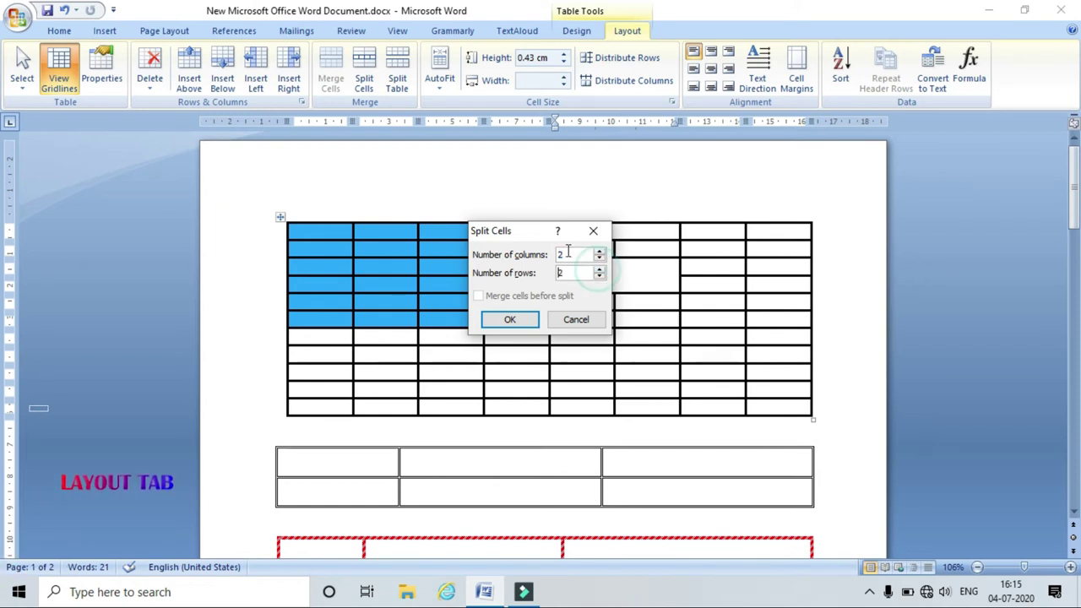
{"action": "left_click", "coordinate": [509, 319]}
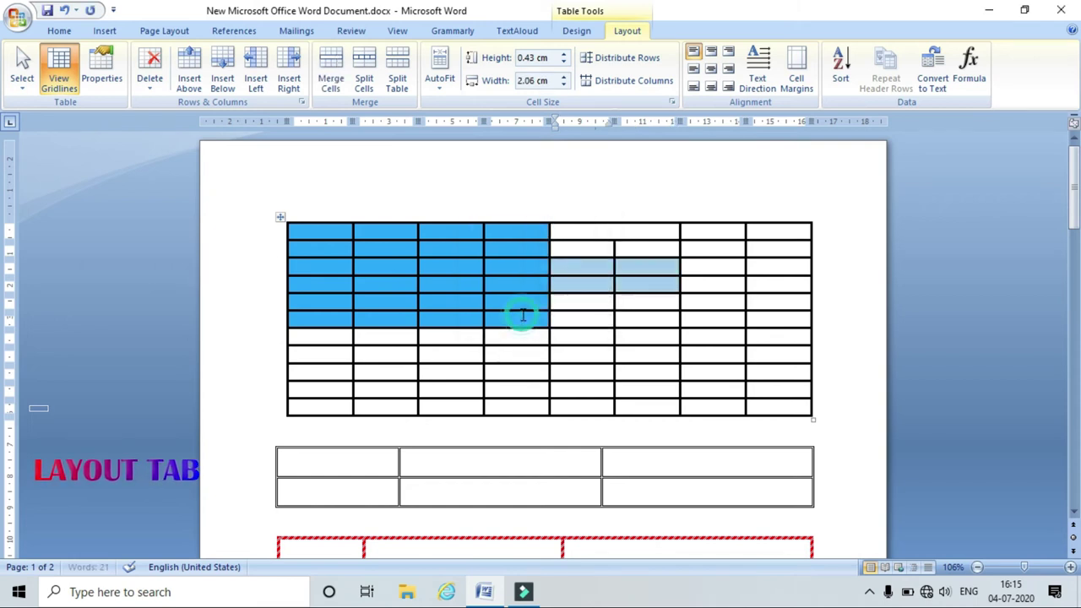
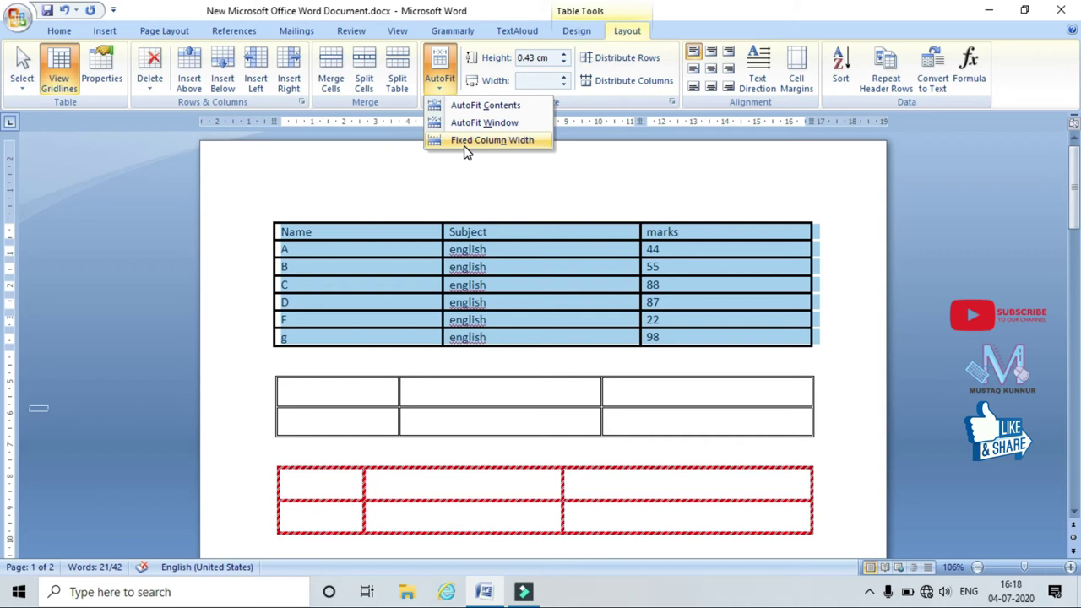
Apply the Fixed Column Width AutoFit option to the Name, Subject and marks table
{"action": "left_click", "coordinate": [467, 150]}
{"action": "left_click", "coordinate": [524, 221]}
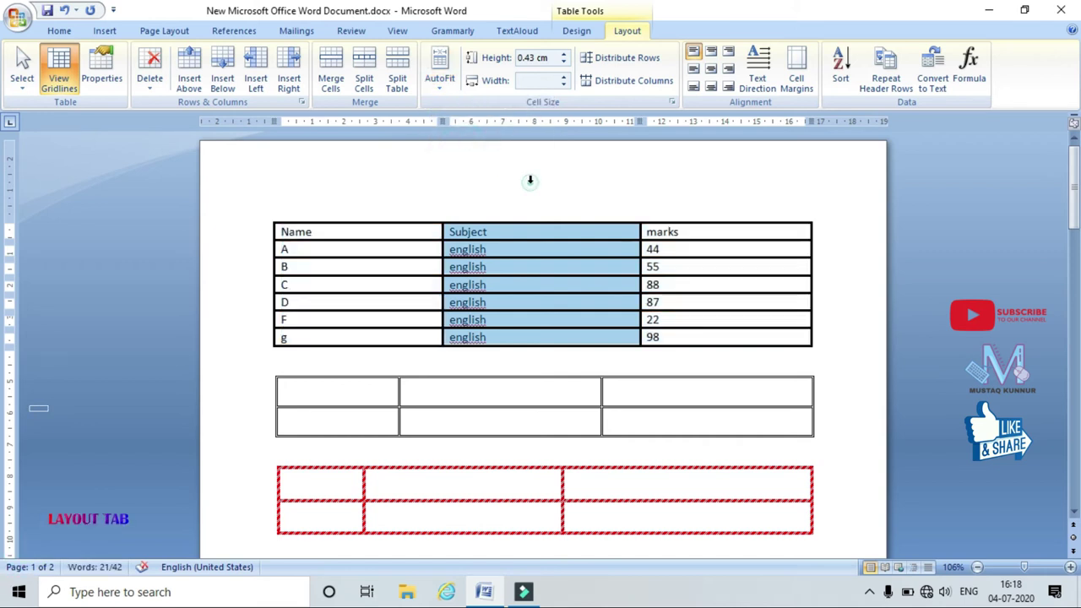
{"action": "left_click", "coordinate": [523, 249]}
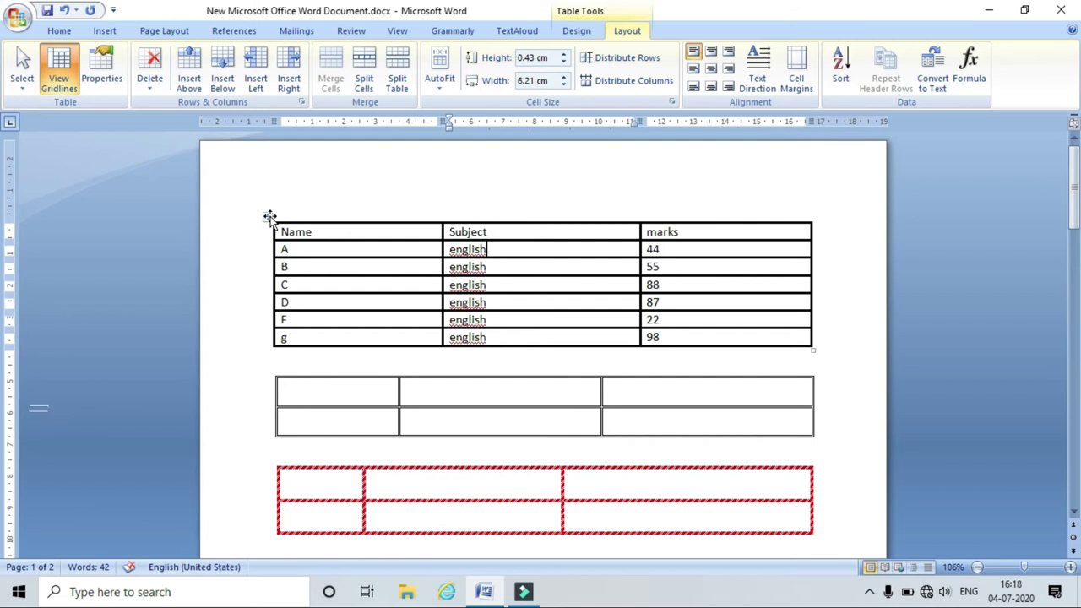
Raise the height of the header row with Name, Subject and marks to 1.2 cm and lower it back to 0.8 cm
{"action": "left_click", "coordinate": [268, 217]}
{"action": "left_click", "coordinate": [419, 231]}
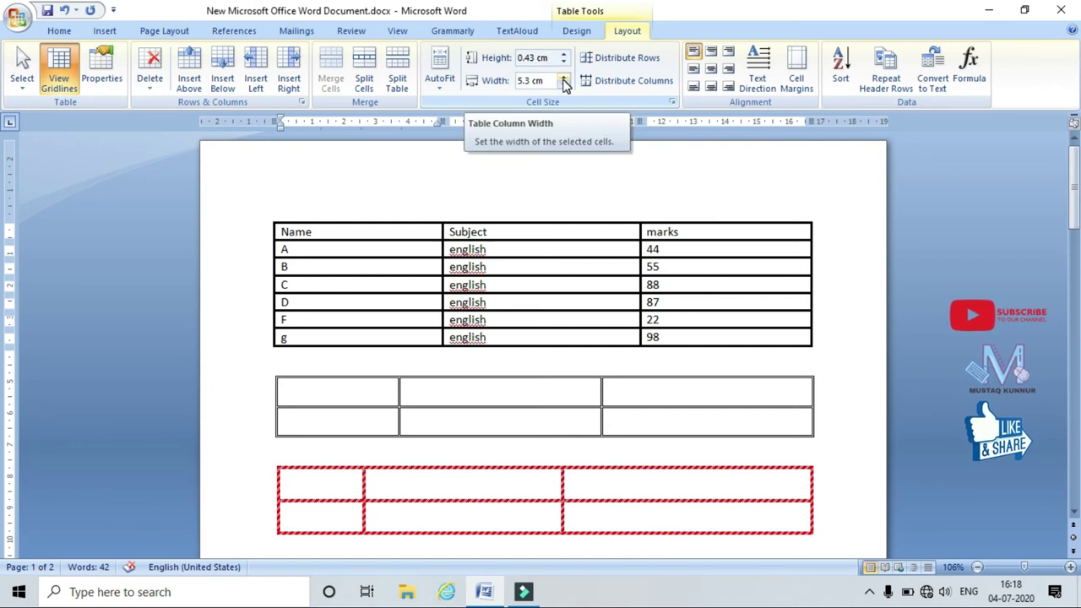
{"action": "left_click", "coordinate": [563, 53]}
{"action": "left_click", "coordinate": [563, 53]}
{"action": "left_click", "coordinate": [563, 53]}
{"action": "left_click", "coordinate": [563, 53]}
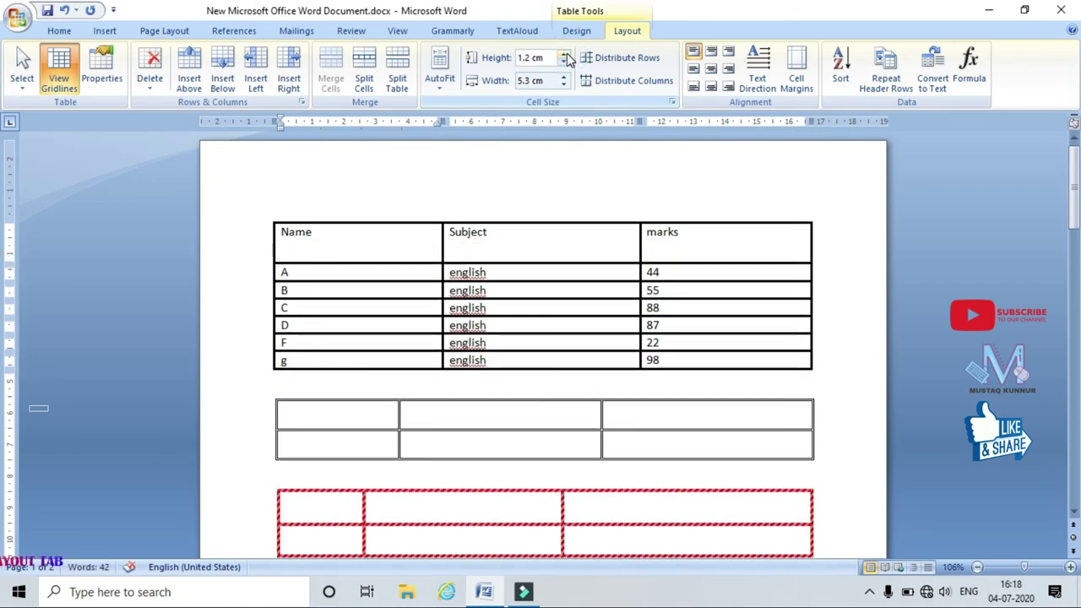
{"action": "left_click", "coordinate": [564, 62]}
{"action": "left_click", "coordinate": [564, 62]}
{"action": "left_click", "coordinate": [564, 62]}
{"action": "left_click", "coordinate": [564, 62]}
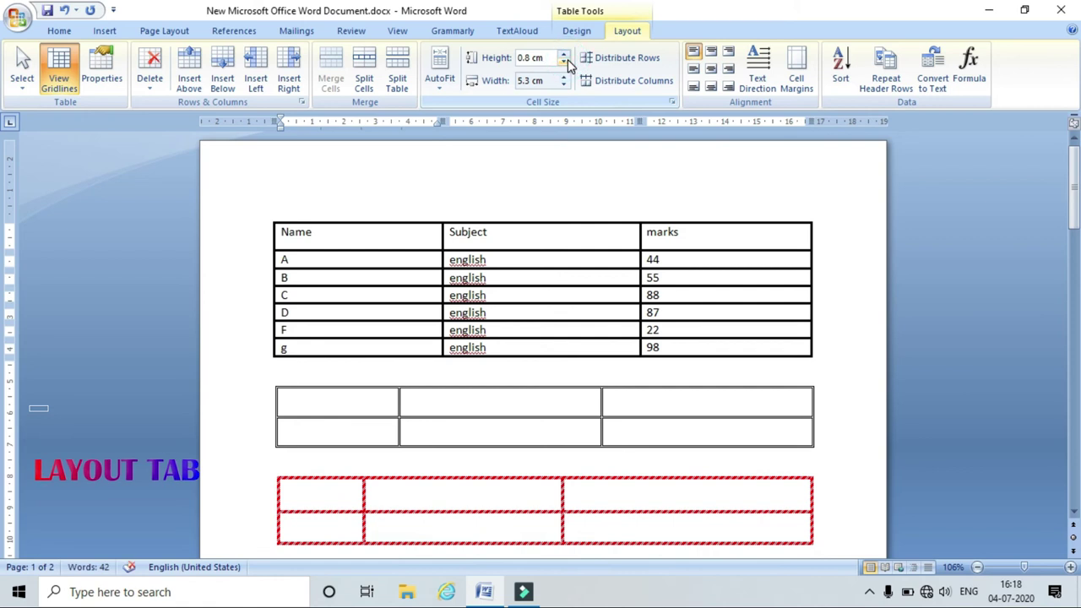
Widen the Name column of the marks table to 6.1 cm
{"action": "left_click", "coordinate": [564, 77]}
{"action": "left_click", "coordinate": [564, 77]}
{"action": "left_click", "coordinate": [564, 77]}
{"action": "left_click", "coordinate": [564, 77]}
{"action": "left_click", "coordinate": [564, 77]}
{"action": "left_click", "coordinate": [564, 77]}
{"action": "left_click", "coordinate": [564, 76]}
{"action": "left_click", "coordinate": [567, 78]}
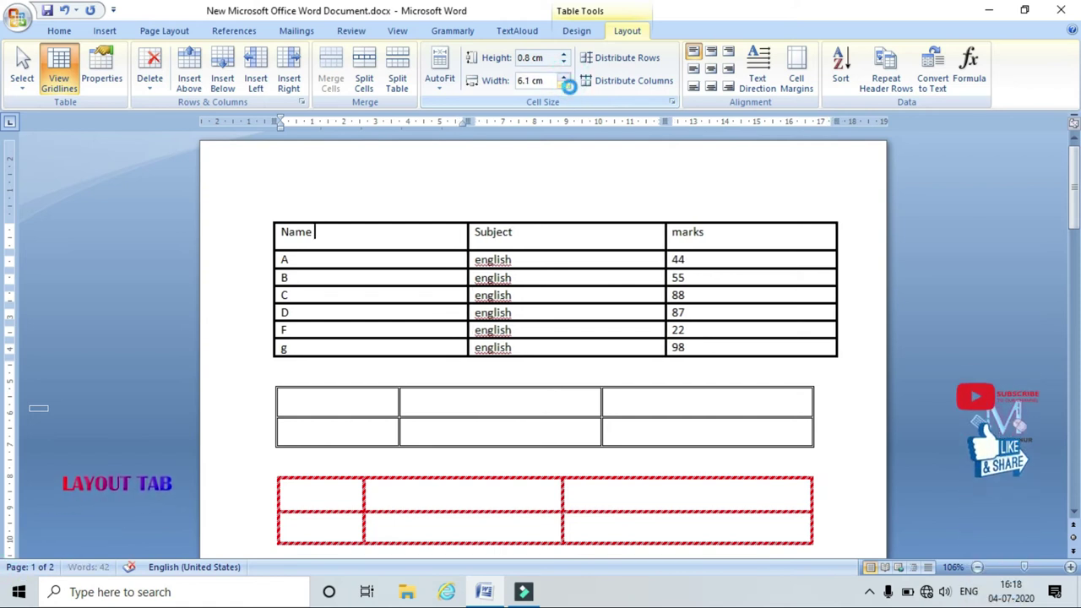
Narrow the Name column of the marks table to 4.4 cm
{"action": "left_click", "coordinate": [568, 85]}
{"action": "left_click", "coordinate": [567, 85]}
{"action": "left_click", "coordinate": [568, 86]}
{"action": "left_click", "coordinate": [567, 85]}
{"action": "left_click", "coordinate": [568, 85]}
{"action": "left_click", "coordinate": [567, 86]}
{"action": "left_click", "coordinate": [567, 85]}
{"action": "left_click", "coordinate": [567, 85]}
{"action": "left_click", "coordinate": [567, 85]}
{"action": "left_click", "coordinate": [567, 85]}
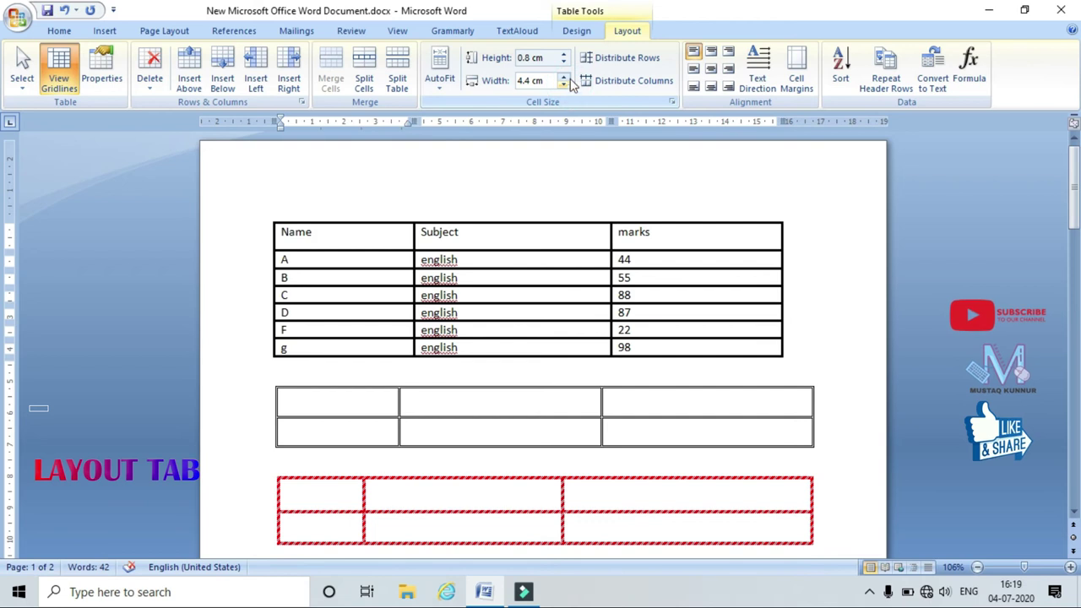
Raise the header row of the marks table to 1.4 cm high and lower it back to 0.8 cm
{"action": "left_click", "coordinate": [564, 54]}
{"action": "left_click", "coordinate": [564, 54]}
{"action": "left_click", "coordinate": [564, 54]}
{"action": "left_click", "coordinate": [564, 54]}
{"action": "left_click", "coordinate": [563, 54]}
{"action": "left_click", "coordinate": [564, 54]}
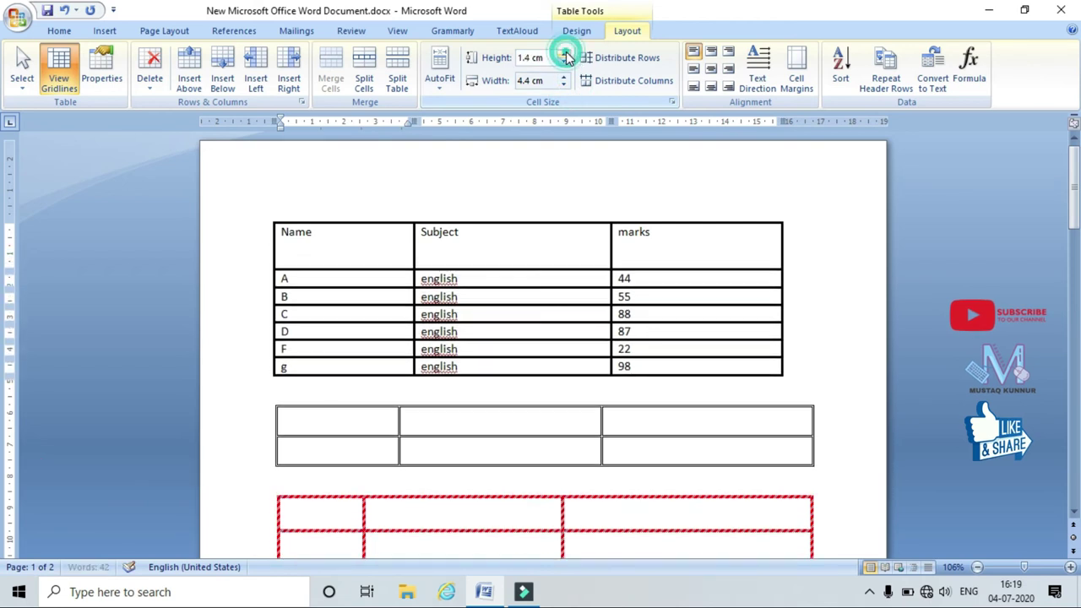
{"action": "left_click", "coordinate": [564, 62]}
{"action": "left_click", "coordinate": [564, 63]}
{"action": "left_click", "coordinate": [564, 63]}
{"action": "left_click", "coordinate": [564, 62]}
{"action": "left_click", "coordinate": [564, 62]}
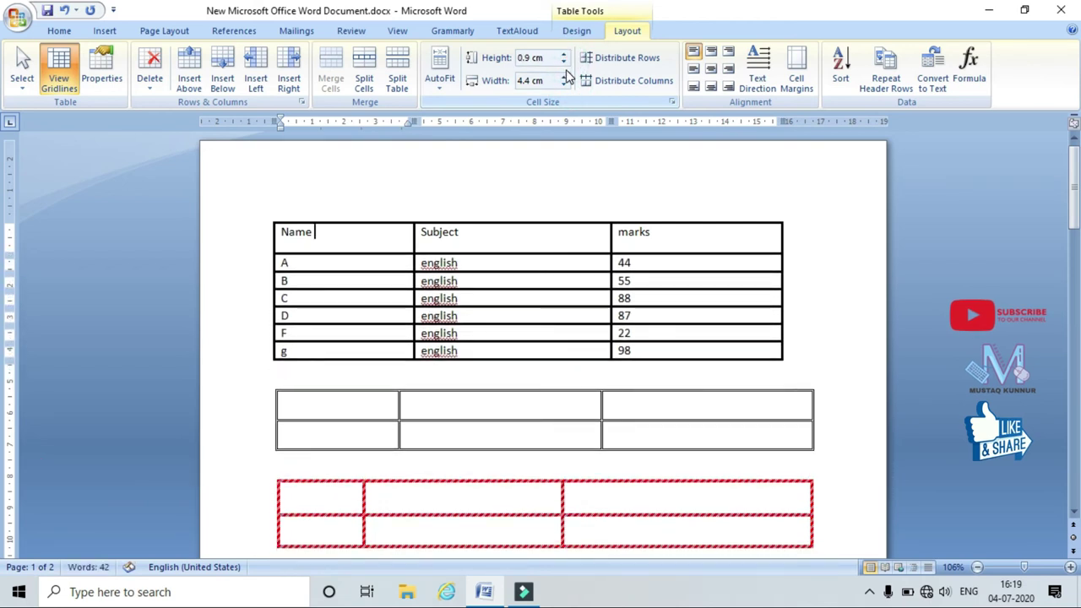
{"action": "left_click", "coordinate": [564, 62]}
Set the height of the marks table's header row to 1.4 cm
{"action": "left_click", "coordinate": [564, 54]}
{"action": "left_click", "coordinate": [563, 54]}
{"action": "left_click", "coordinate": [564, 54]}
{"action": "left_click", "coordinate": [565, 55]}
{"action": "left_click", "coordinate": [566, 54]}
{"action": "left_click", "coordinate": [566, 55]}
{"action": "left_click", "coordinate": [580, 258]}
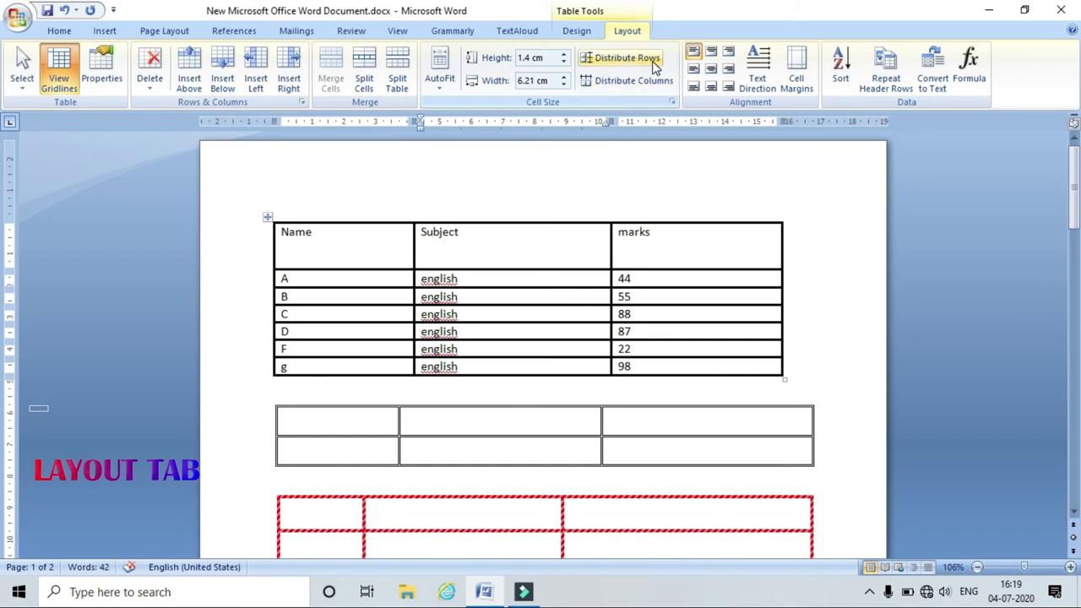
Increase the height of row B to about 0.9 cm and row F to about 1.1 cm by moving their lower borders
{"action": "left_click", "coordinate": [369, 244]}
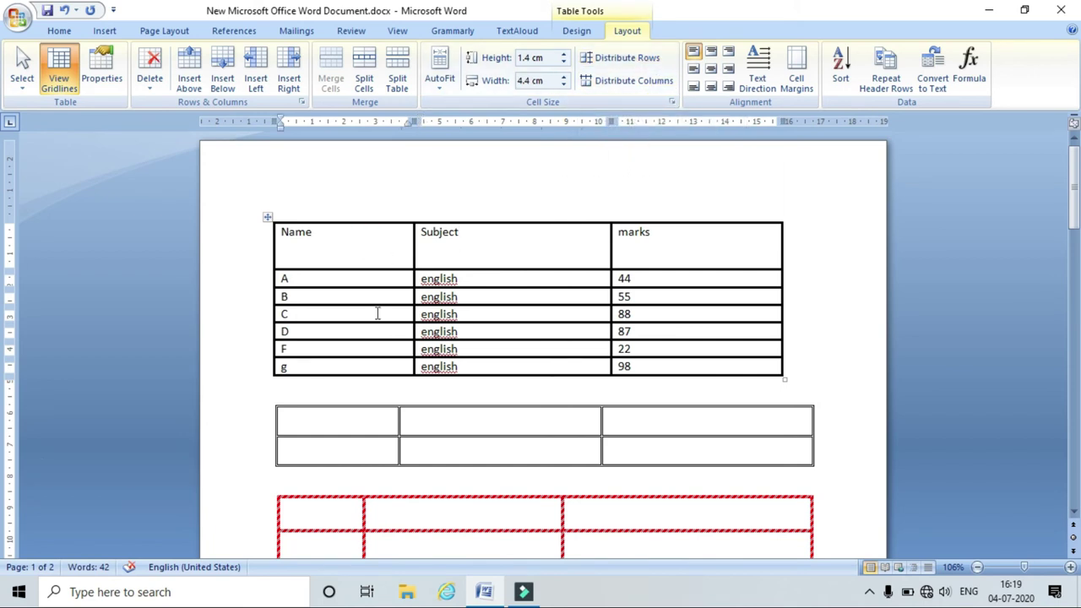
{"action": "left_click_drag", "start_coordinate": [381, 306], "coordinate": [382, 318]}
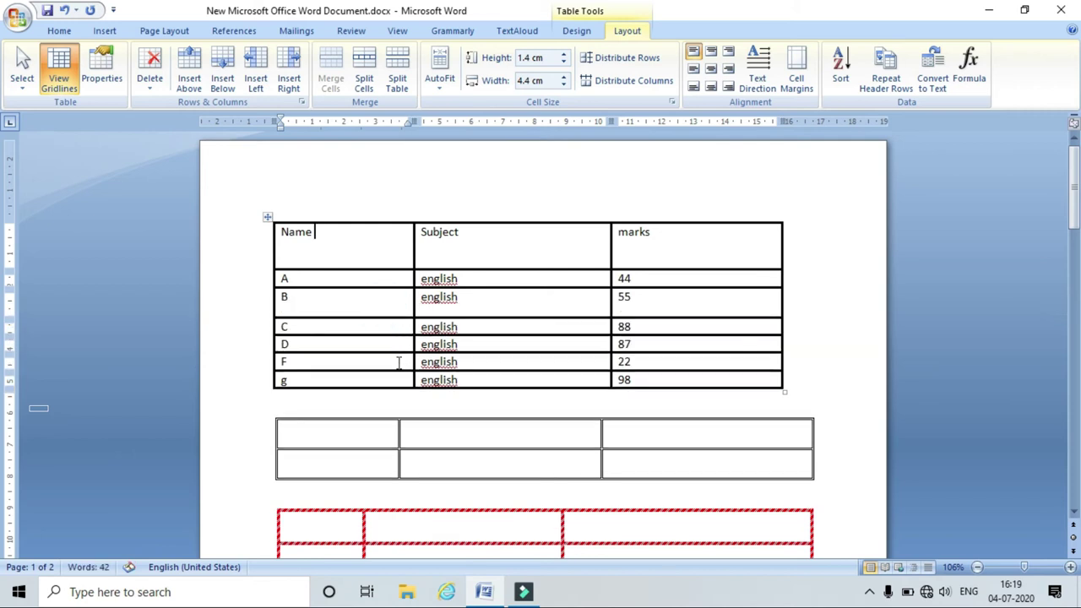
{"action": "left_click_drag", "start_coordinate": [387, 370], "coordinate": [388, 388]}
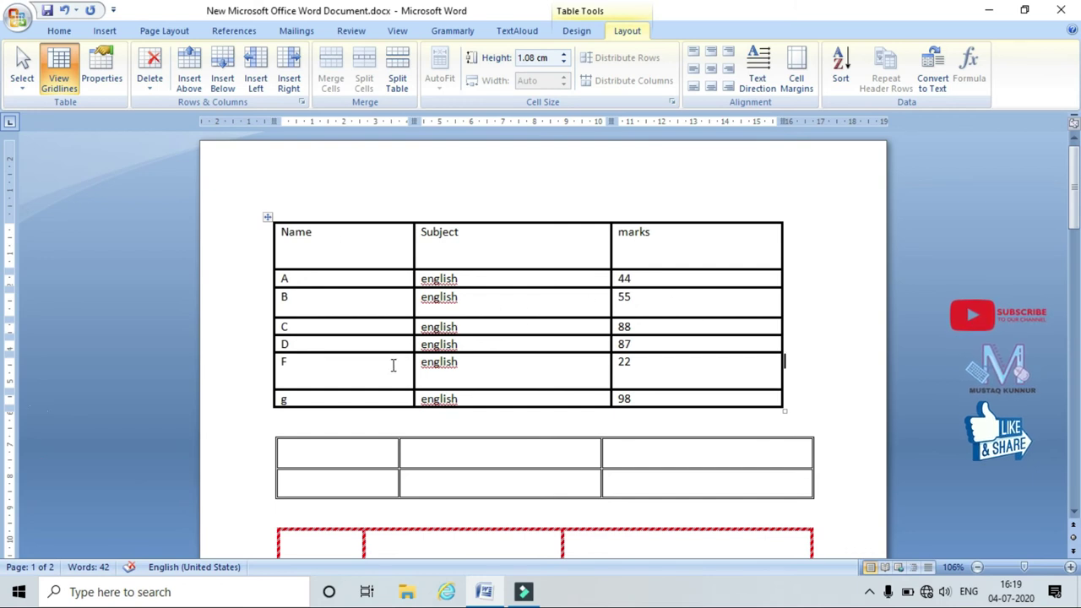
Distribute all rows of the marks table to equal height and undo that change
{"action": "left_click", "coordinate": [267, 219]}
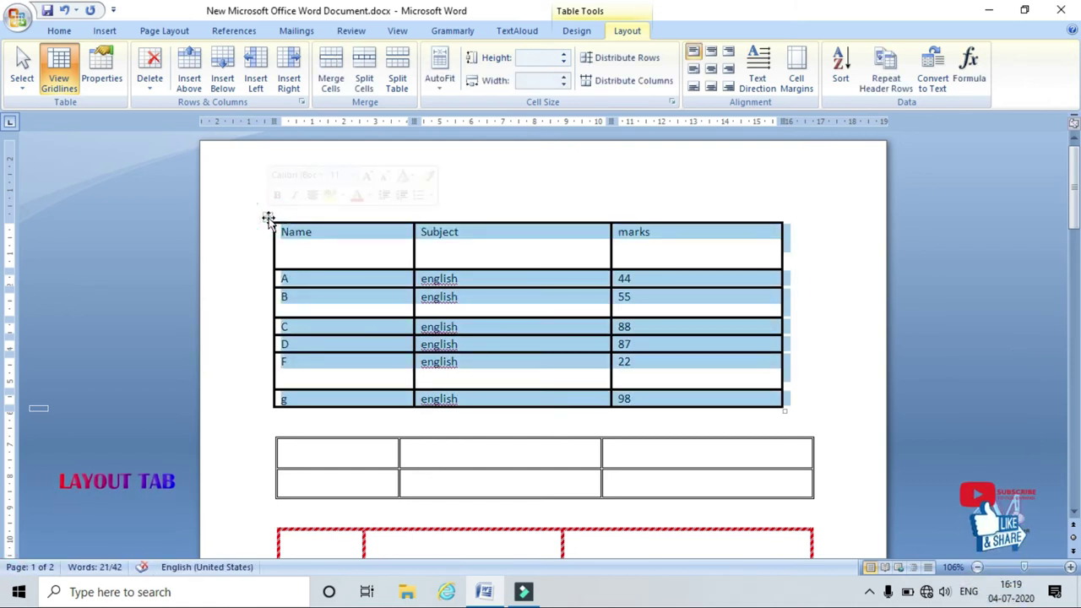
{"action": "left_click", "coordinate": [626, 61]}
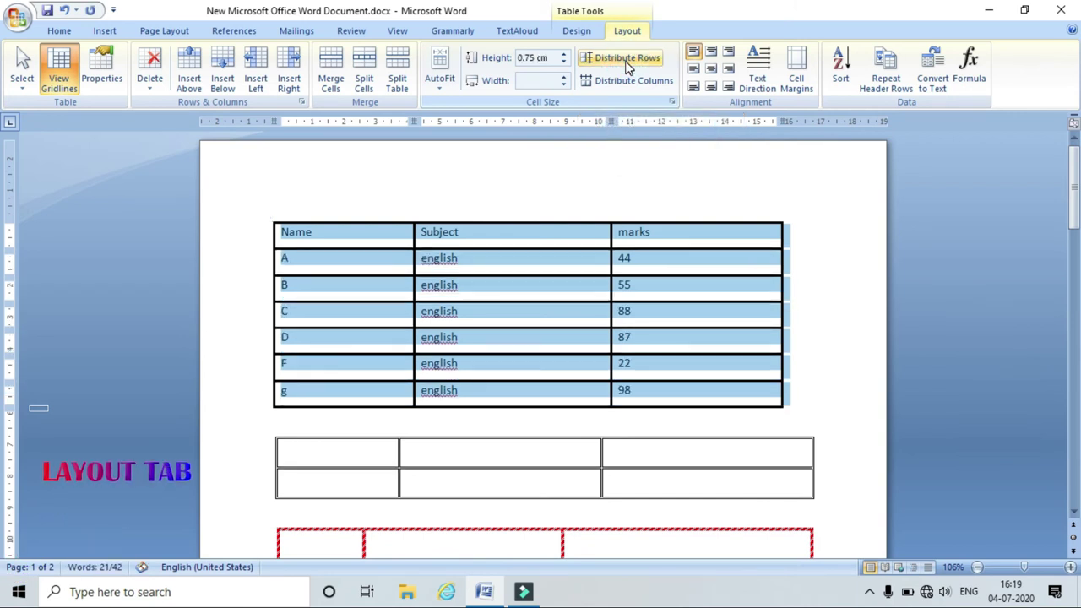
{"action": "left_click", "coordinate": [808, 297]}
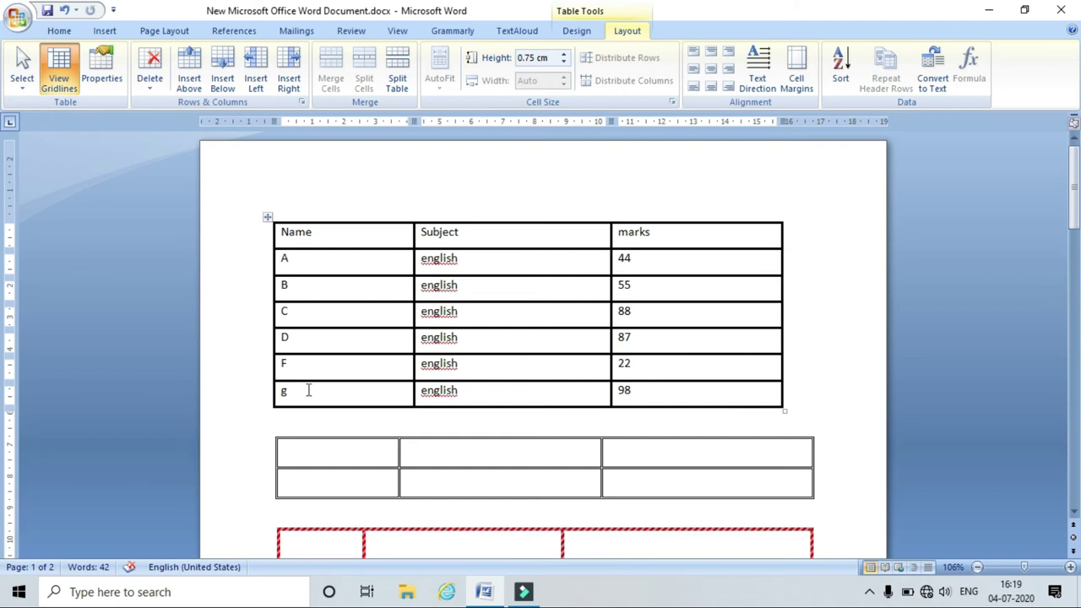
{"action": "key", "text": "ctrl+z"}
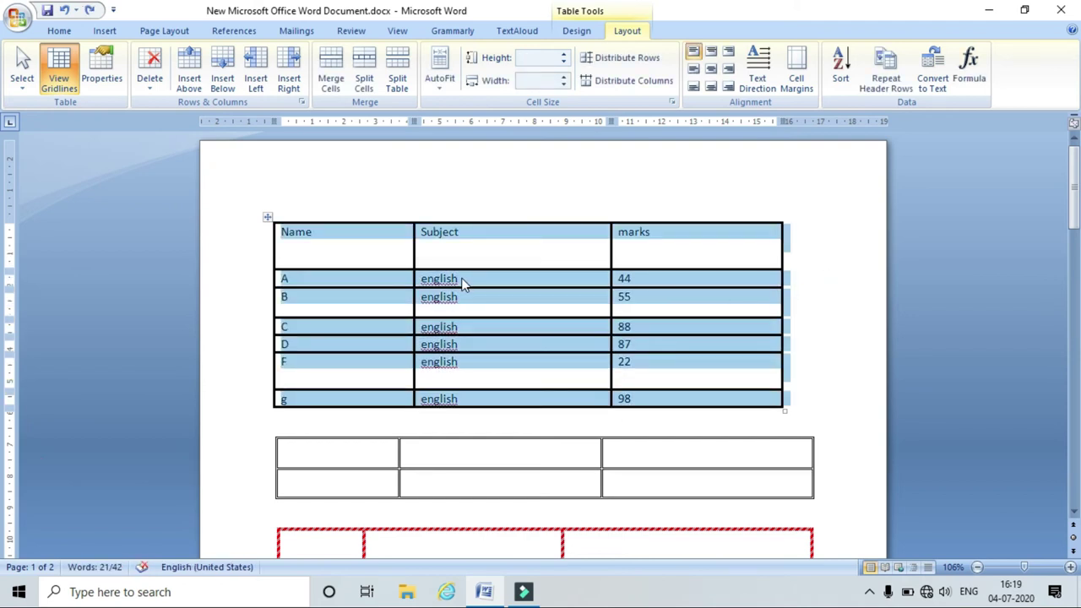
Narrow the Name and marks columns by moving their inner borders outward, widening the Subject column between them
{"action": "left_click", "coordinate": [469, 253]}
{"action": "left_click_drag", "start_coordinate": [413, 249], "coordinate": [375, 249]}
{"action": "left_click_drag", "start_coordinate": [610, 250], "coordinate": [686, 248]}
Distribute the width of the marks table's three columns equally
{"action": "left_click", "coordinate": [270, 217]}
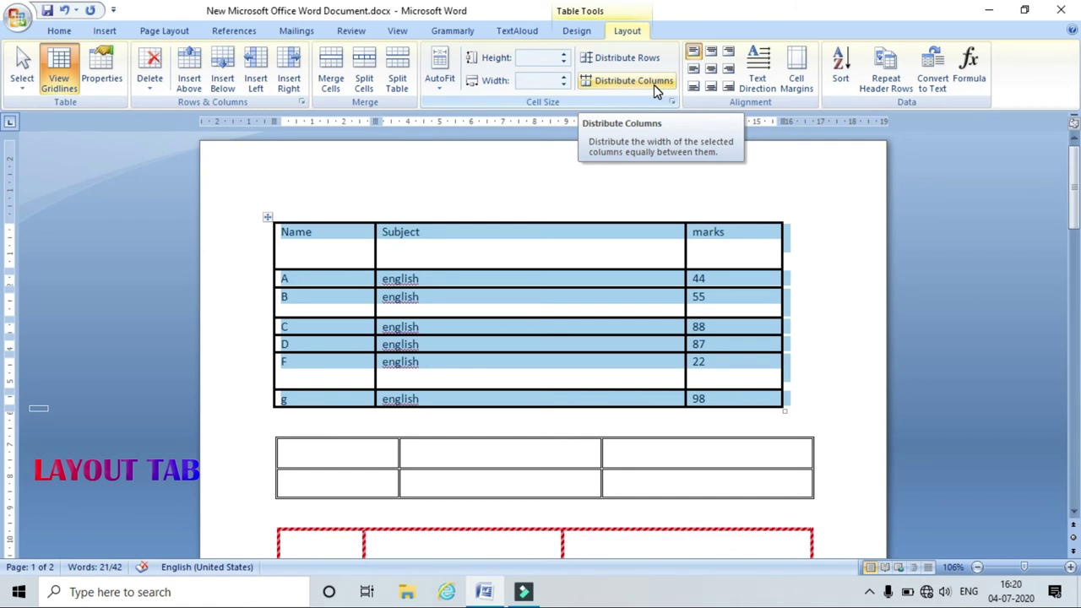
{"action": "left_click", "coordinate": [653, 84]}
{"action": "left_click", "coordinate": [820, 278]}
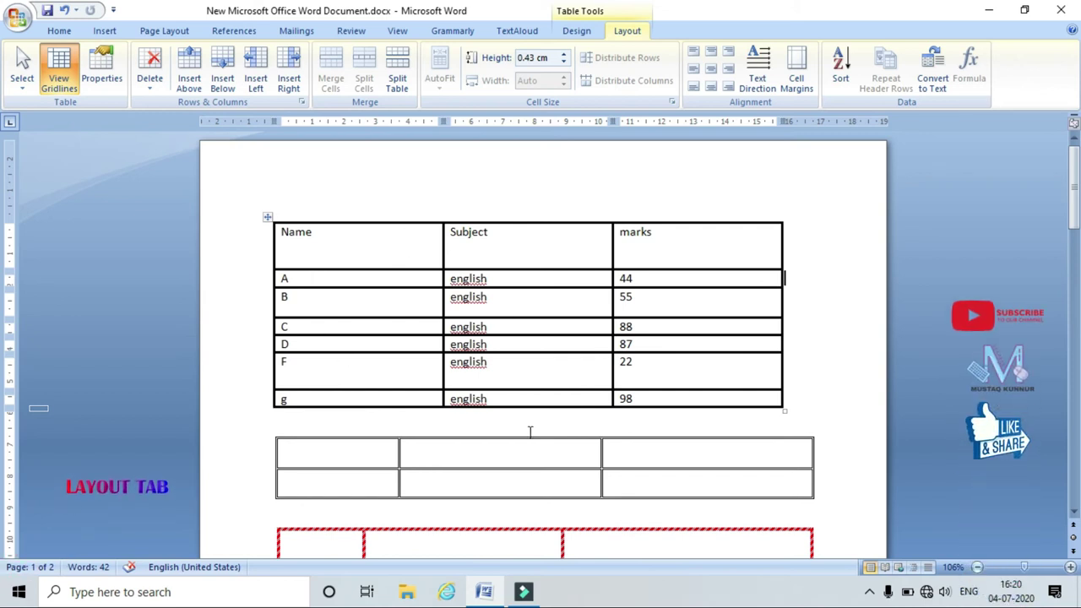
{"action": "key", "text": "alt+KP_5"}
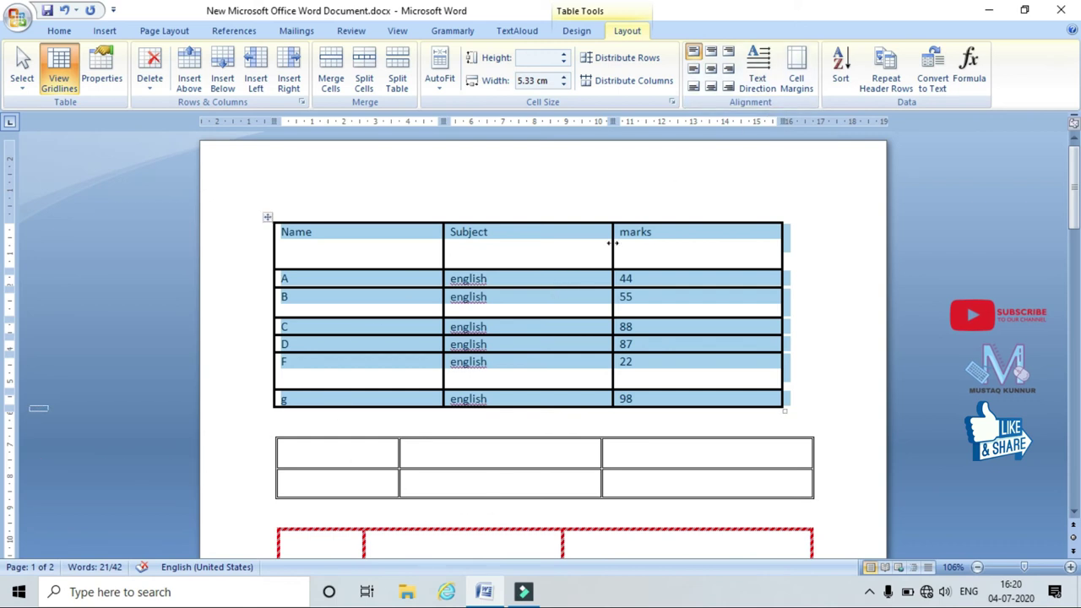
{"action": "left_click", "coordinate": [473, 253]}
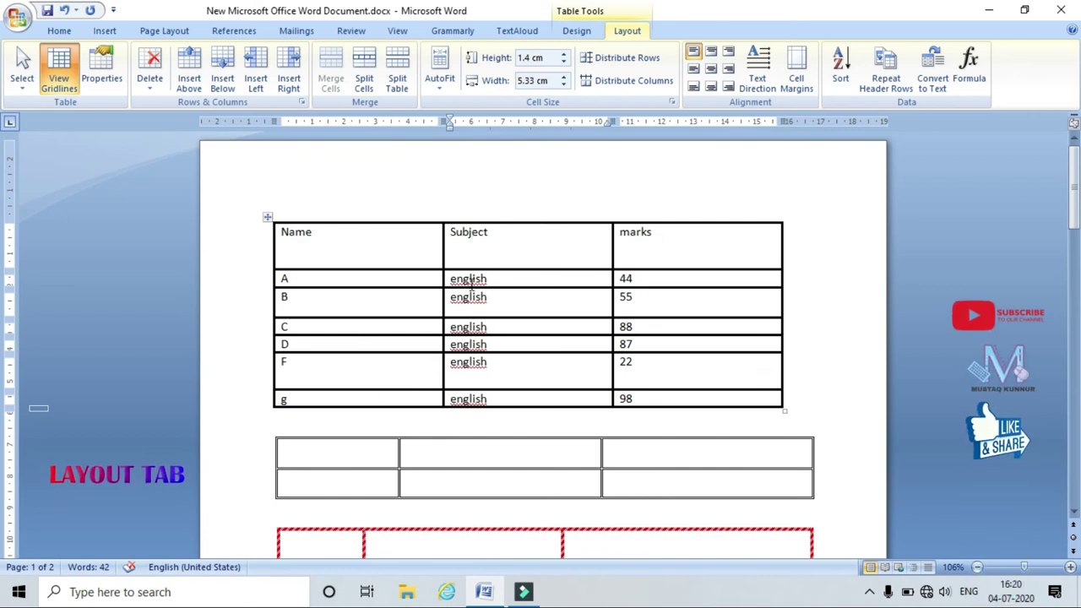
Try the top center, top right, top left and center left alignments on the whole marks table, returning to top left
{"action": "left_click", "coordinate": [266, 218]}
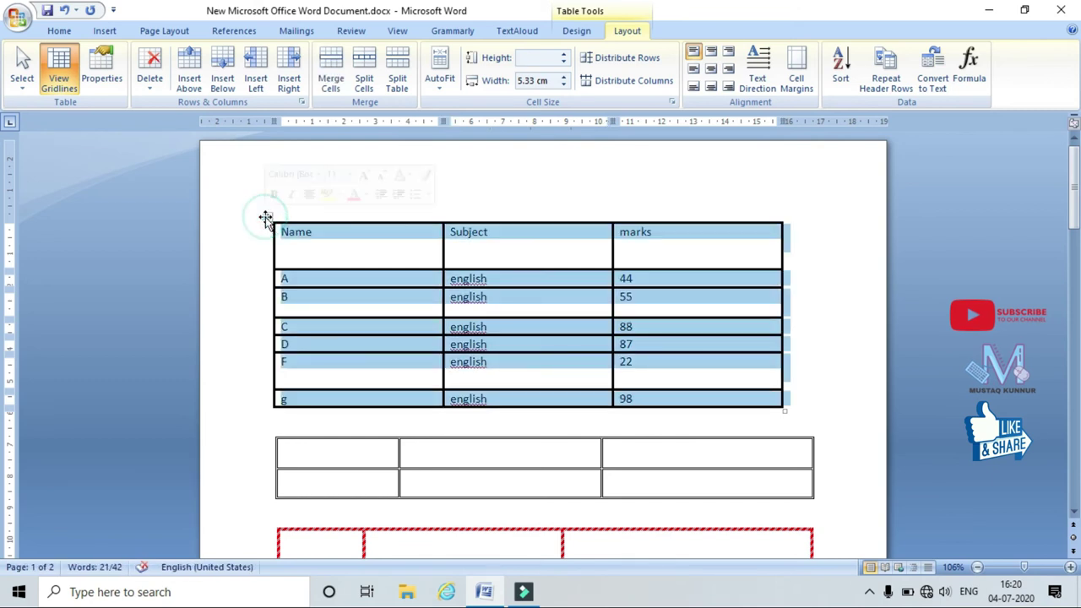
{"action": "left_click", "coordinate": [712, 52]}
{"action": "left_click", "coordinate": [728, 52]}
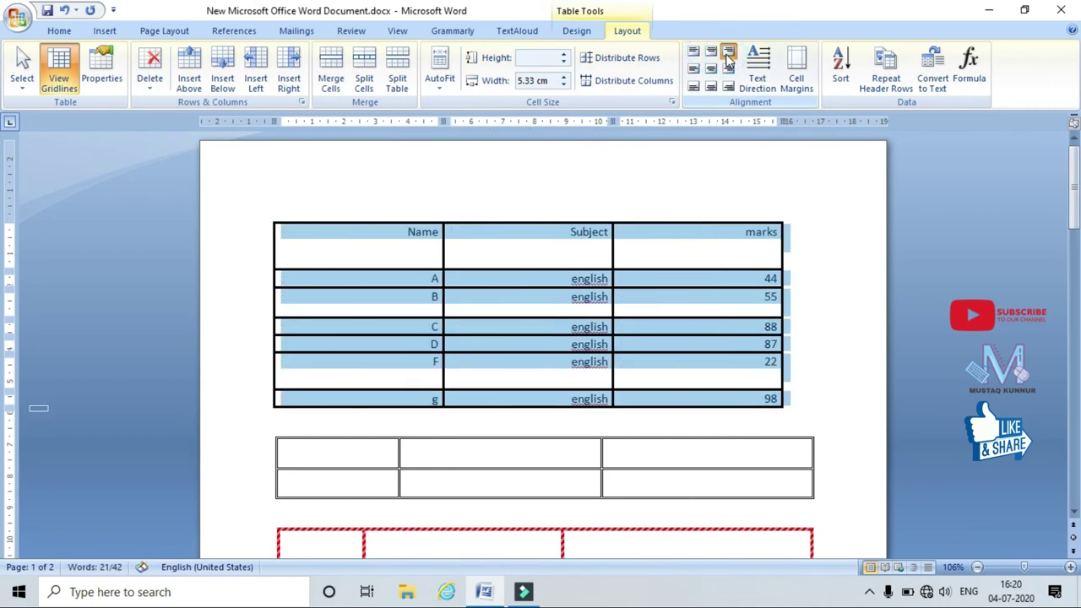
{"action": "left_click", "coordinate": [693, 52]}
{"action": "left_click", "coordinate": [692, 71]}
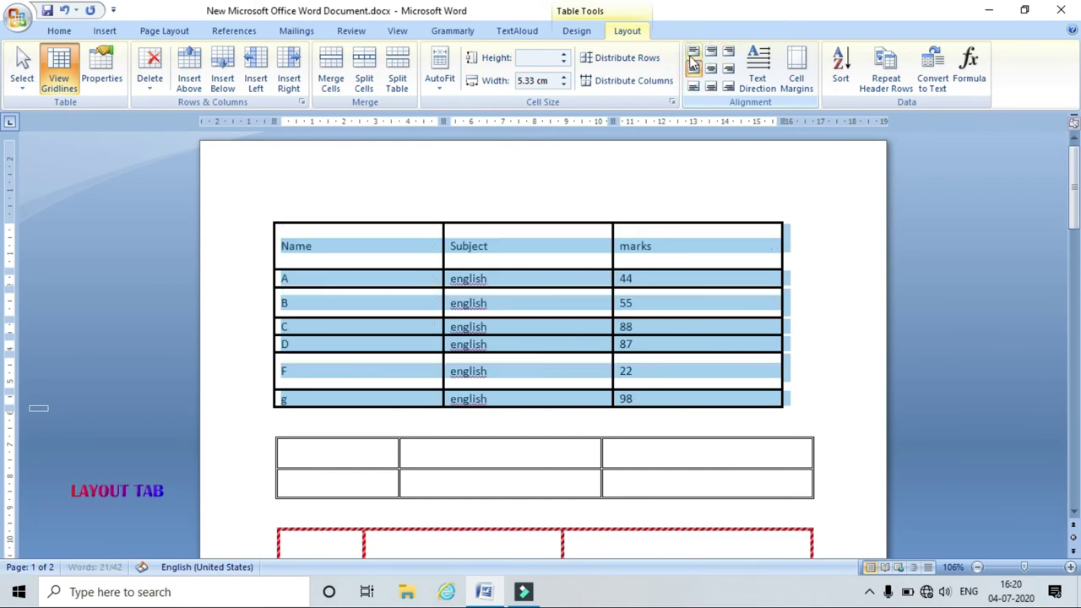
{"action": "left_click", "coordinate": [693, 52]}
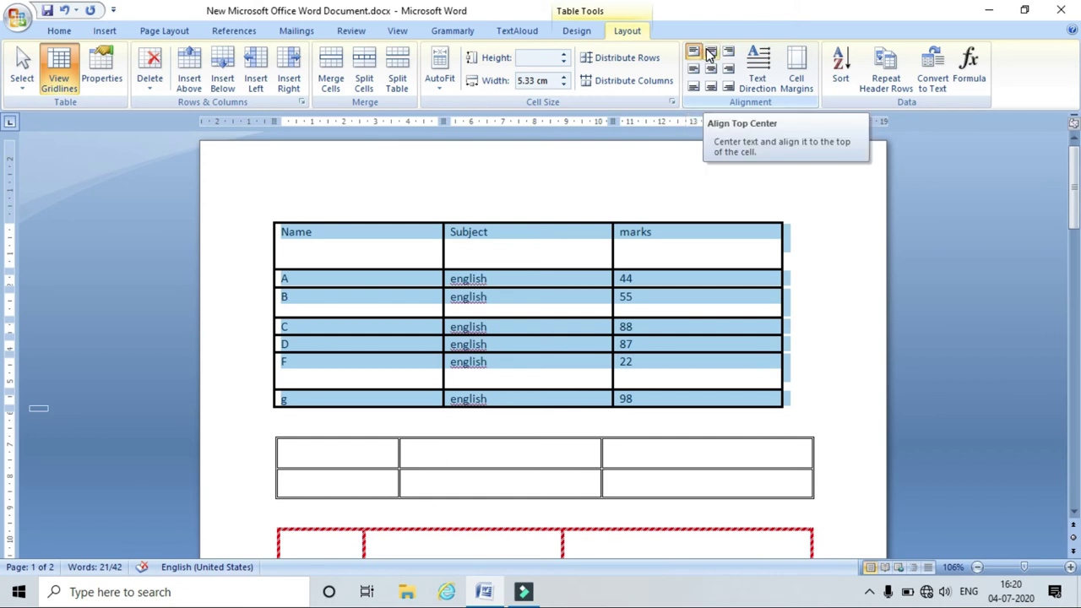
Cycle the marks table's text through top right, the center row and the bottom row of alignments, ending centered both horizontally and vertically
{"action": "left_click", "coordinate": [729, 54]}
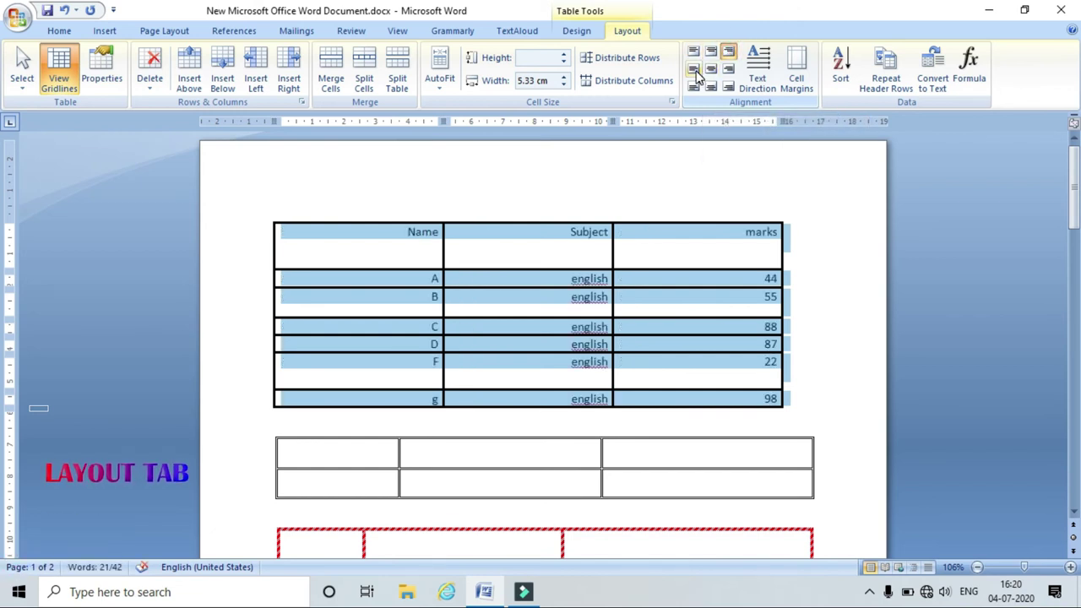
{"action": "left_click", "coordinate": [695, 73]}
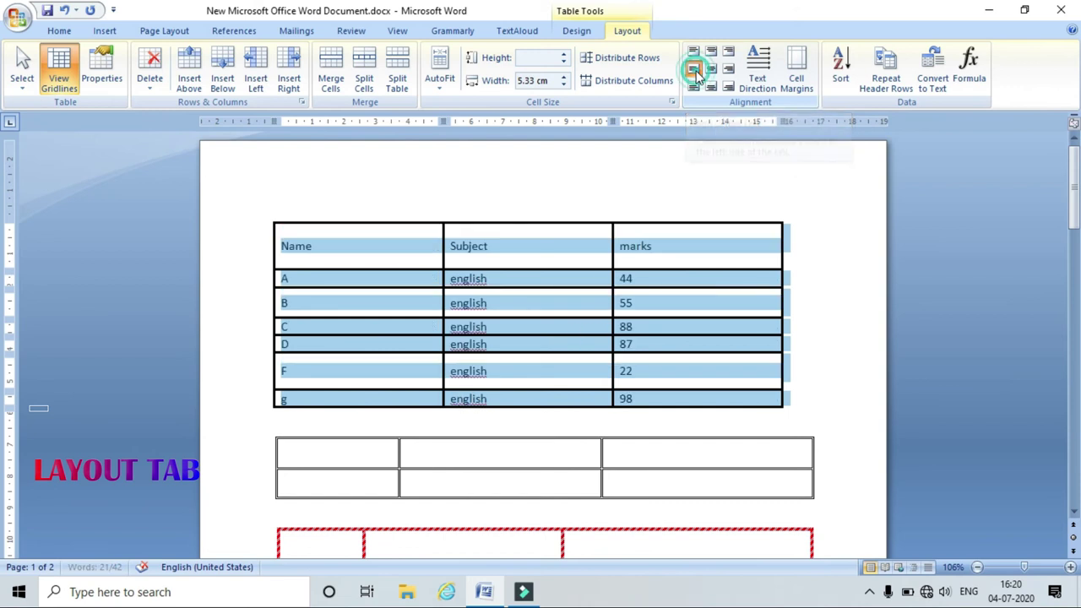
{"action": "left_click", "coordinate": [710, 69]}
{"action": "left_click", "coordinate": [728, 70]}
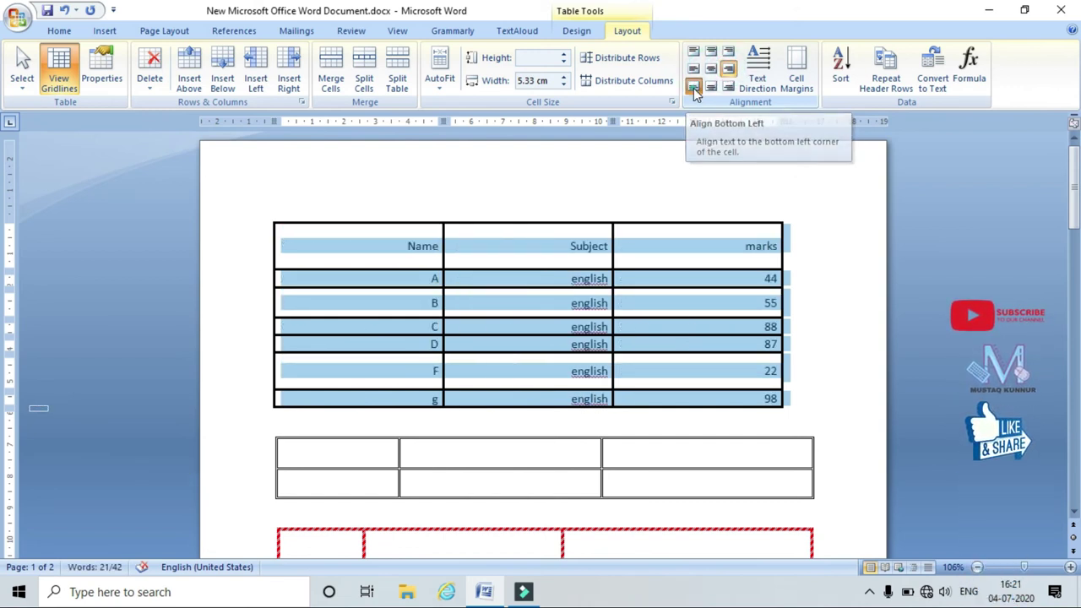
{"action": "left_click", "coordinate": [693, 89]}
{"action": "left_click", "coordinate": [711, 89]}
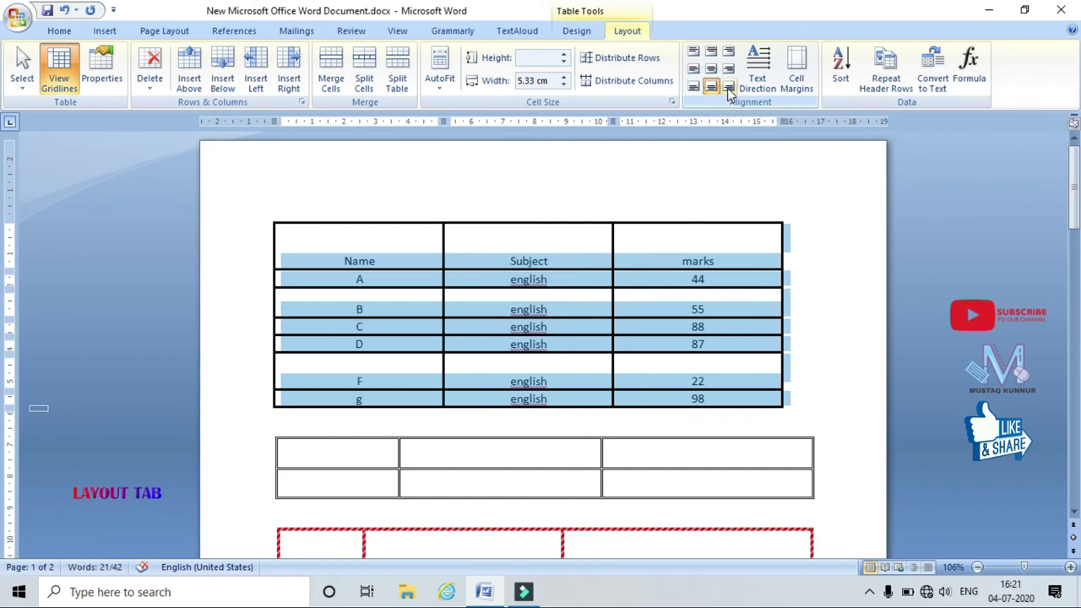
{"action": "left_click", "coordinate": [729, 89]}
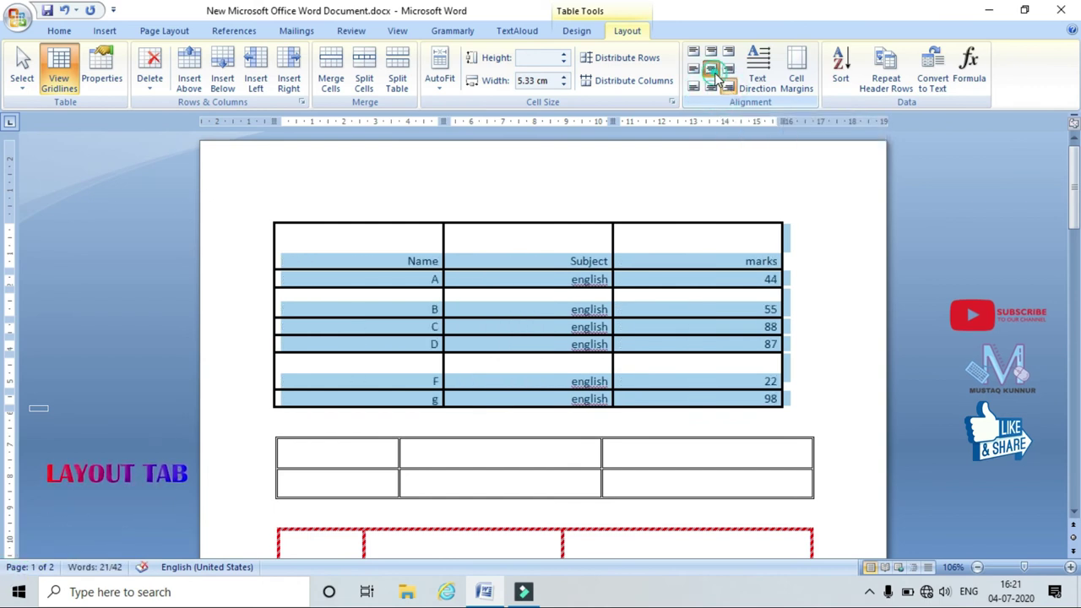
{"action": "left_click", "coordinate": [713, 71]}
{"action": "left_click", "coordinate": [633, 285]}
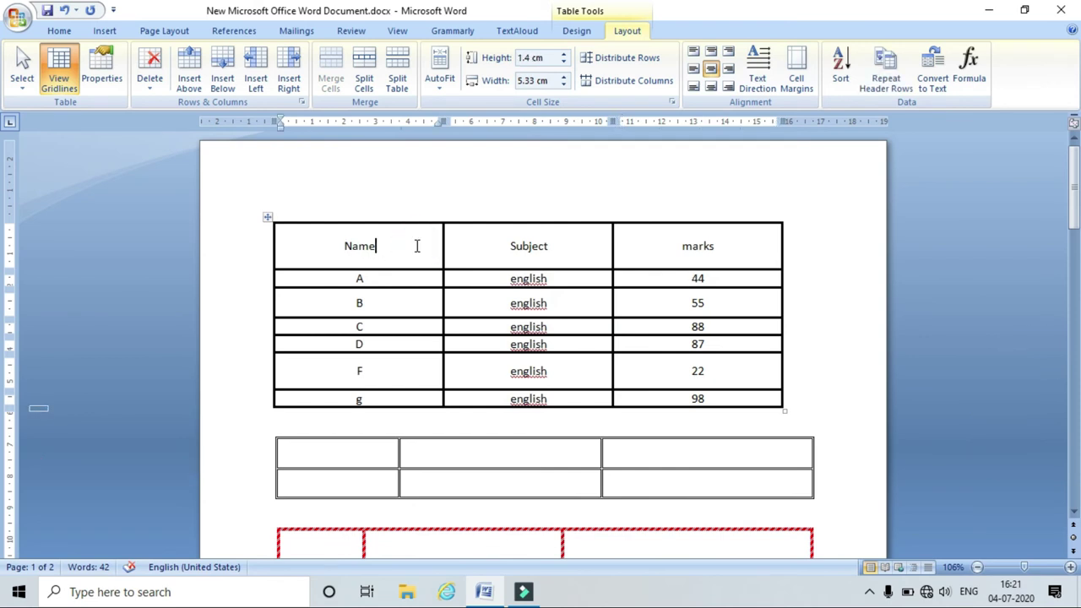
Append fgdfgdfgdfgdfgfdgdfgd to the Name header text and rotate that cell's text direction to read vertically downwards
{"action": "type", "text": "fgdfgdfgdfgdfgfdgdfgd"}
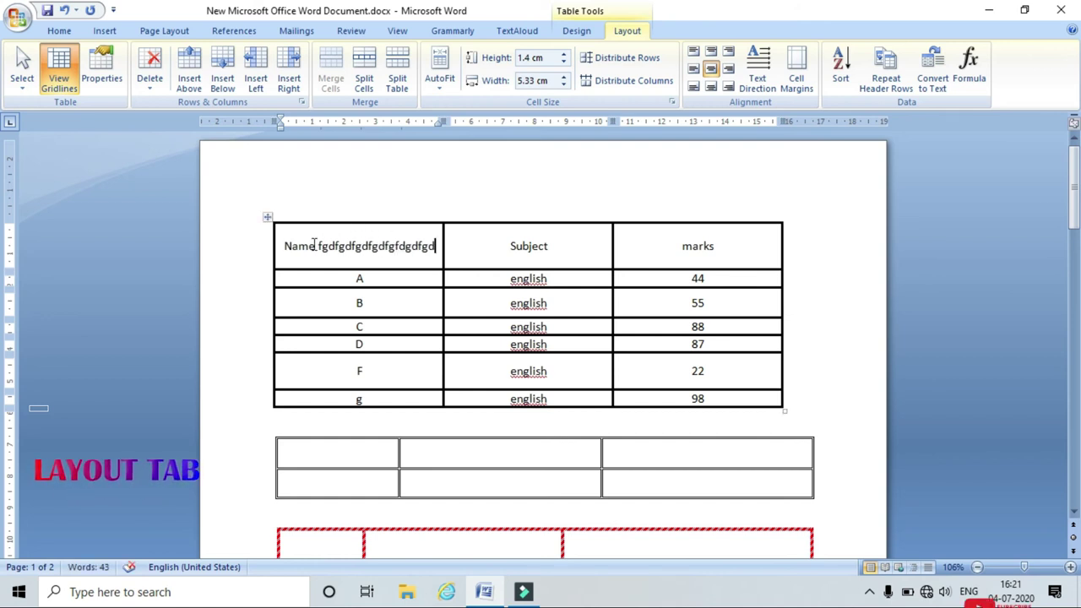
{"action": "triple_click", "coordinate": [286, 246]}
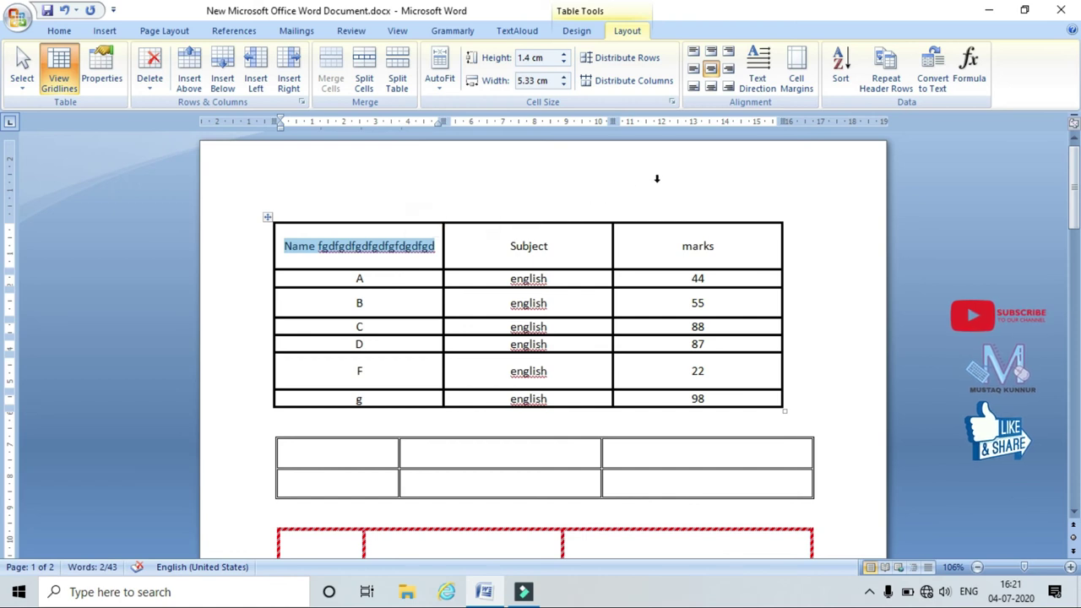
{"action": "left_click", "coordinate": [757, 82]}
{"action": "left_click", "coordinate": [757, 82]}
{"action": "left_click", "coordinate": [757, 82]}
{"action": "left_click", "coordinate": [757, 82]}
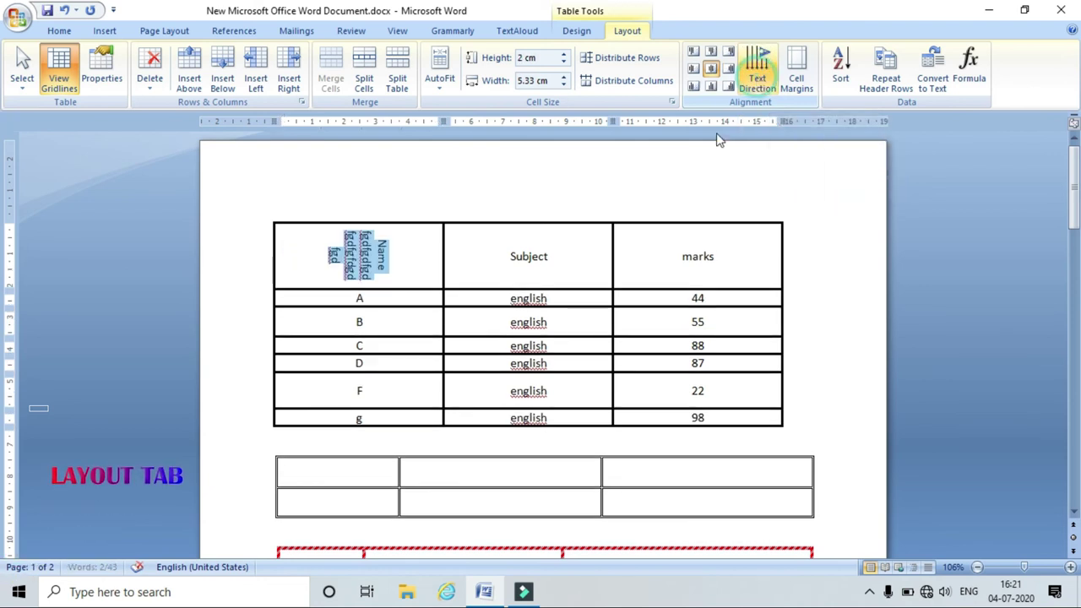
Cycle the Subject header cell through the text directions, leaving it reading vertically downwards
{"action": "left_click", "coordinate": [514, 256]}
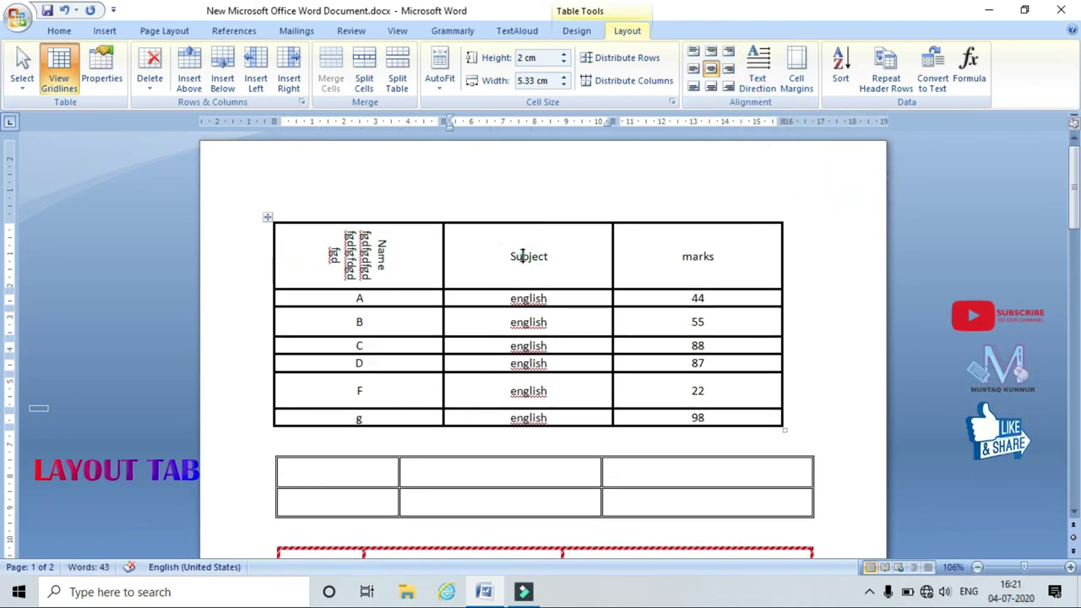
{"action": "double_click", "coordinate": [516, 256]}
{"action": "left_click", "coordinate": [768, 77]}
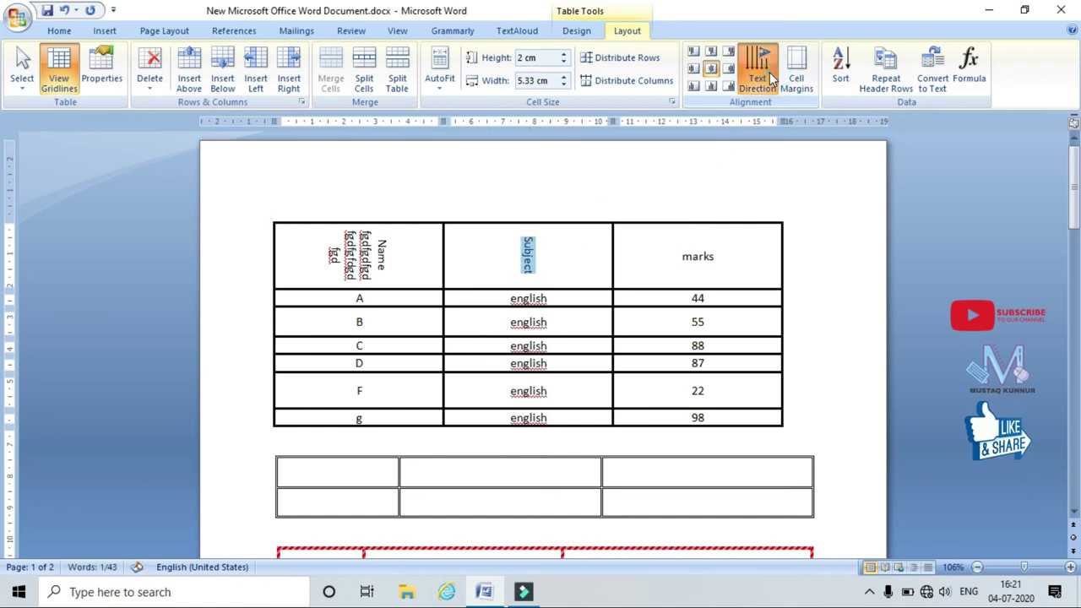
{"action": "left_click", "coordinate": [768, 77]}
{"action": "left_click", "coordinate": [768, 77]}
{"action": "left_click", "coordinate": [770, 77]}
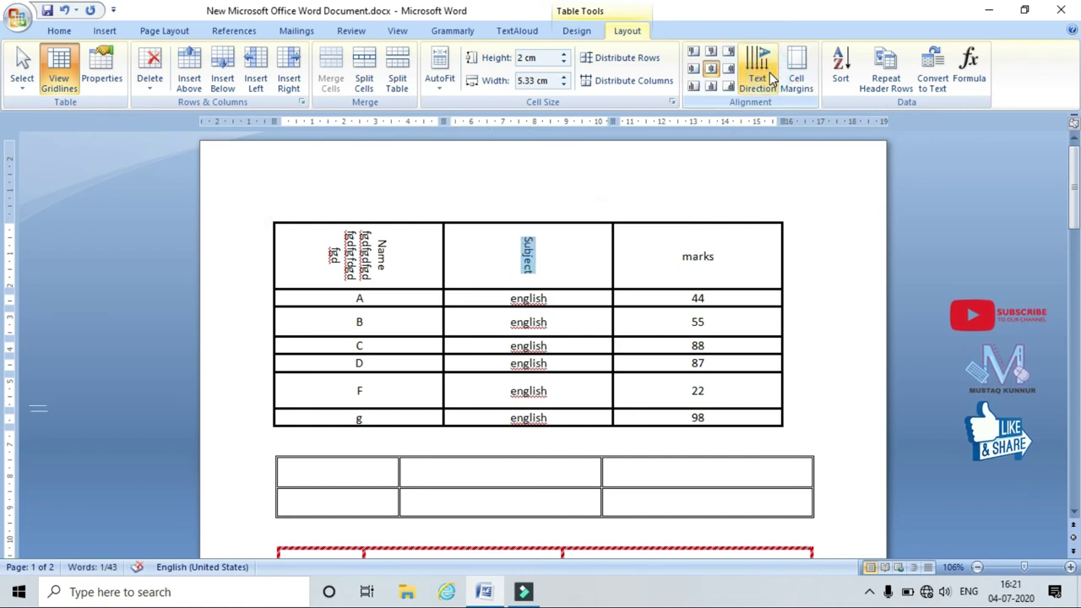
{"action": "left_click", "coordinate": [664, 275]}
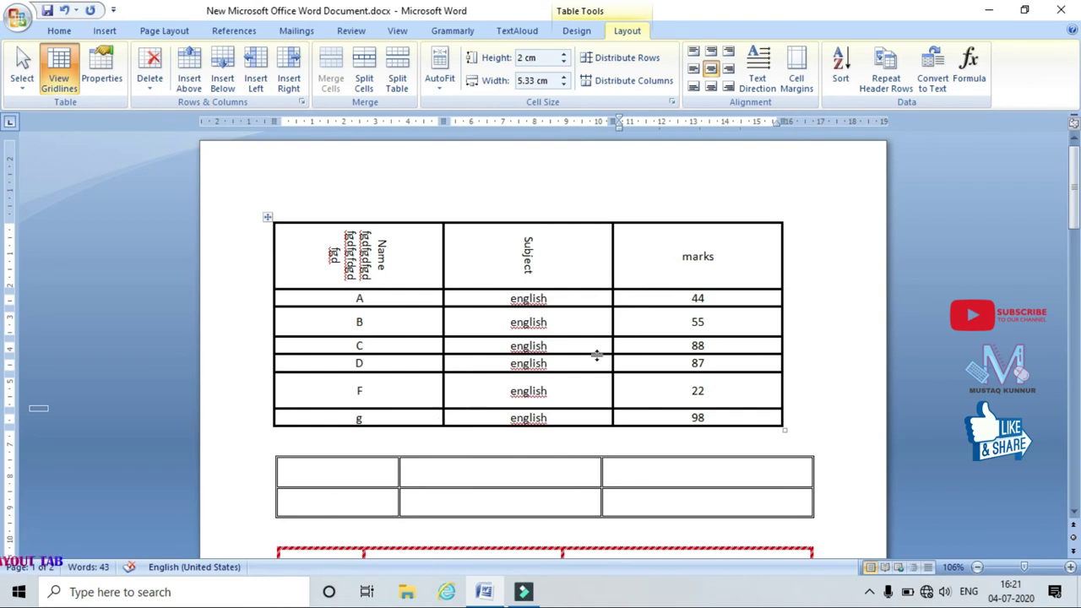
Set the marks table's default cell margins to 0.1 cm top, 0.05 cm bottom, 0.1 cm left and 0.1 cm right
{"action": "left_click_drag", "start_coordinate": [675, 323], "coordinate": [714, 322]}
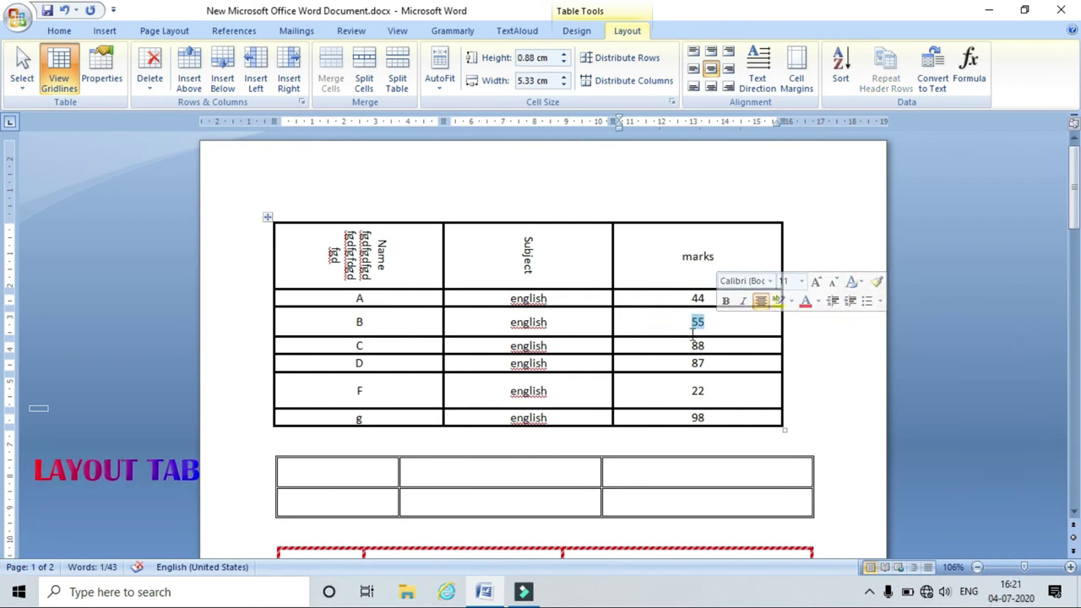
{"action": "left_click", "coordinate": [807, 88]}
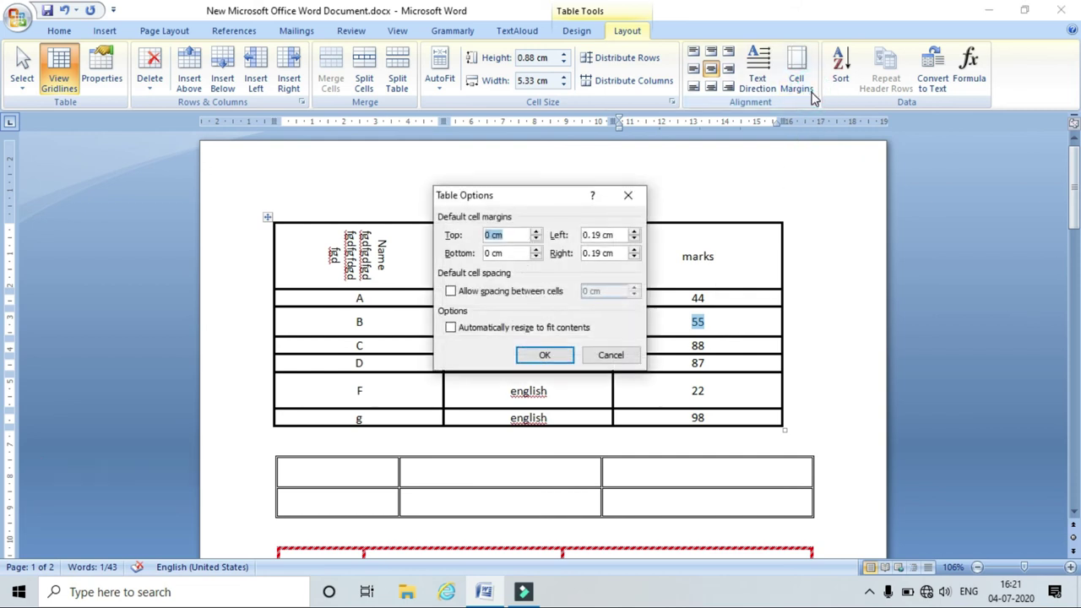
{"action": "left_click_drag", "start_coordinate": [533, 197], "coordinate": [471, 183]}
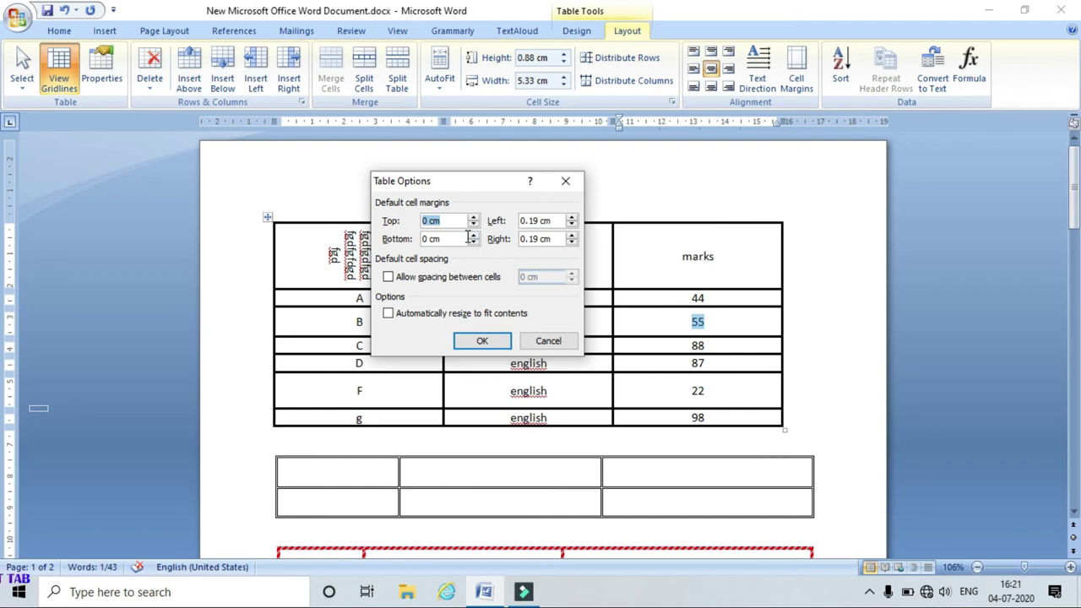
{"action": "left_click", "coordinate": [473, 217]}
{"action": "left_click", "coordinate": [474, 217]}
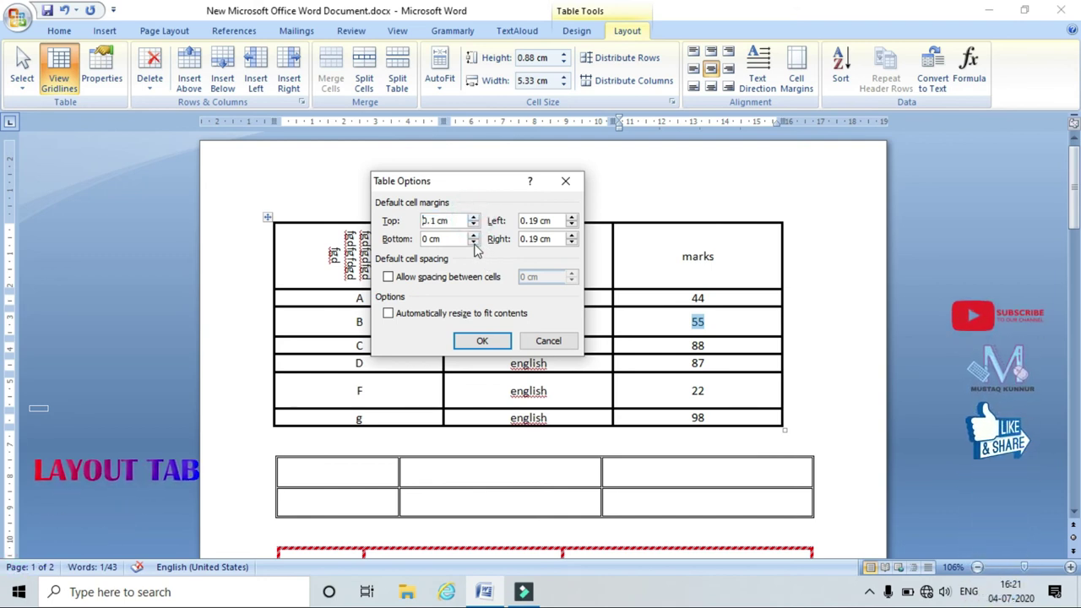
{"action": "left_click", "coordinate": [474, 236]}
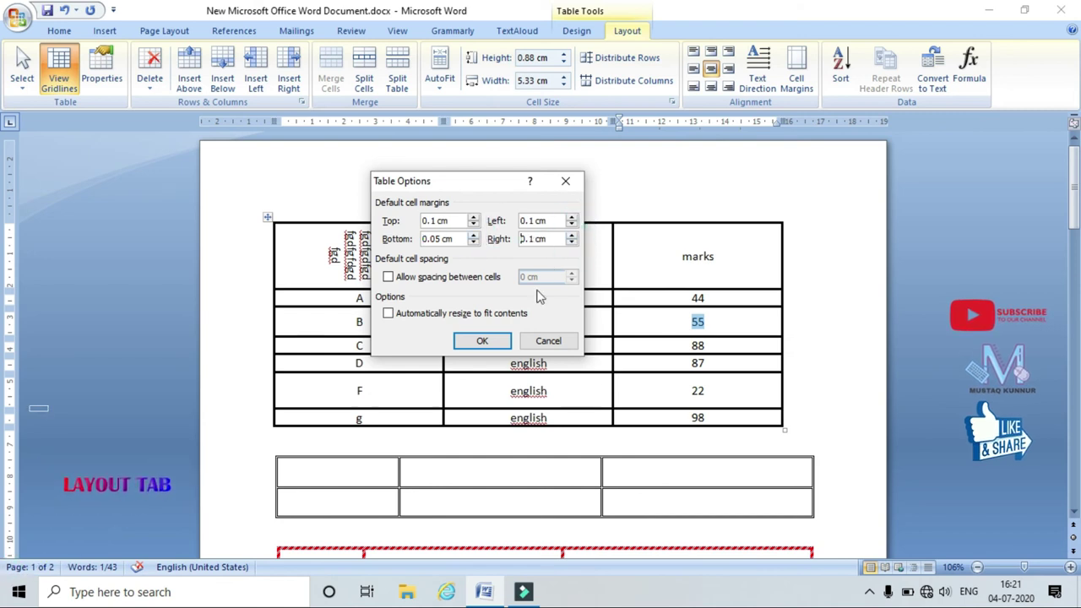
{"action": "left_click", "coordinate": [482, 340]}
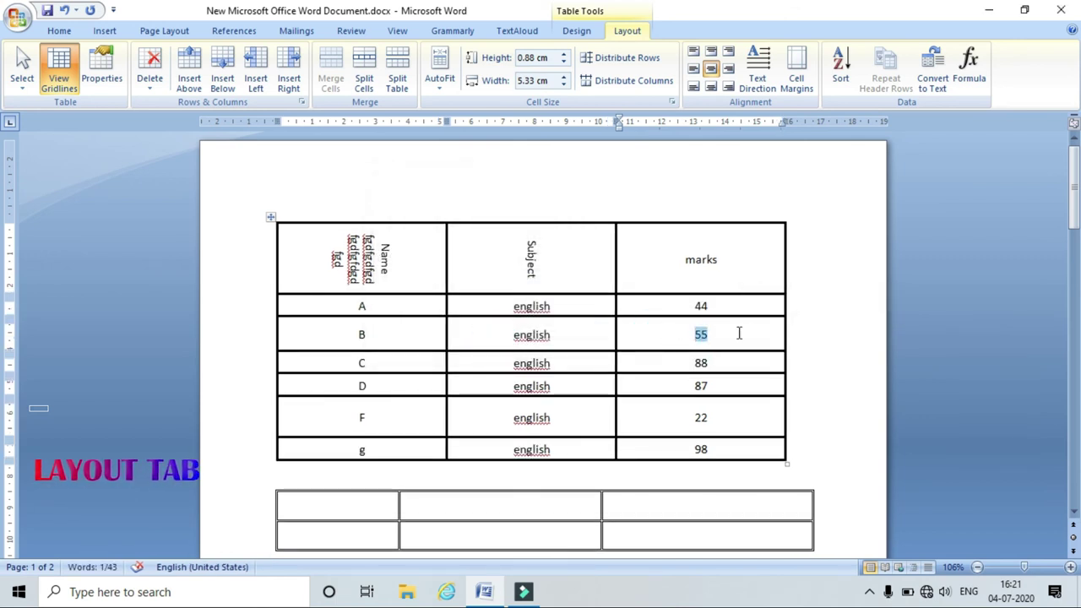
Sort the marks table's data rows below the header by Column 3 as numbers in descending order
{"action": "left_click_drag", "start_coordinate": [1074, 233], "coordinate": [1072, 206]}
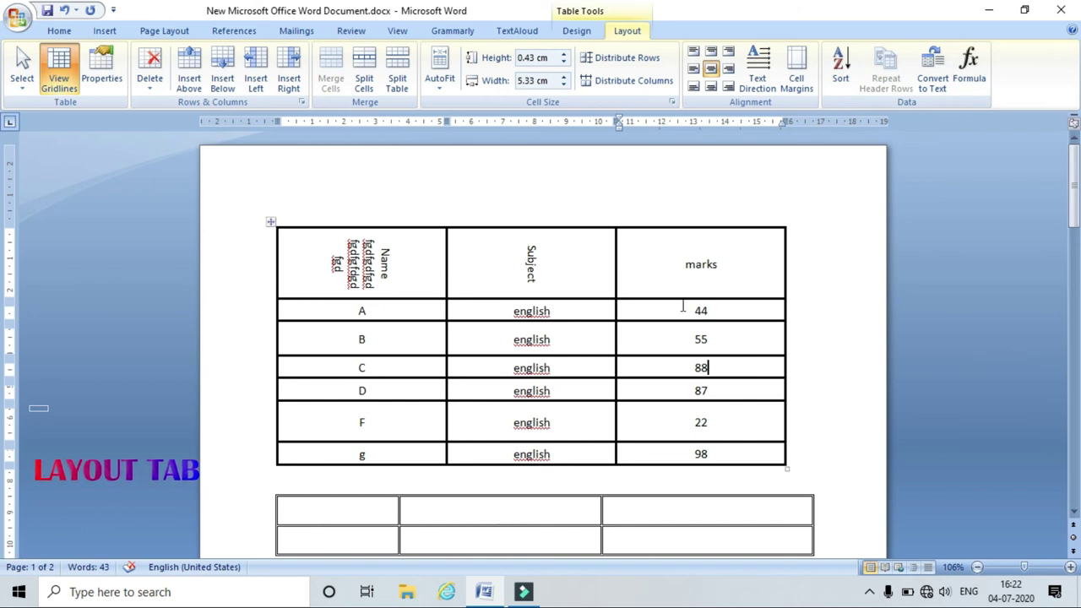
{"action": "left_click_drag", "start_coordinate": [682, 309], "coordinate": [731, 450]}
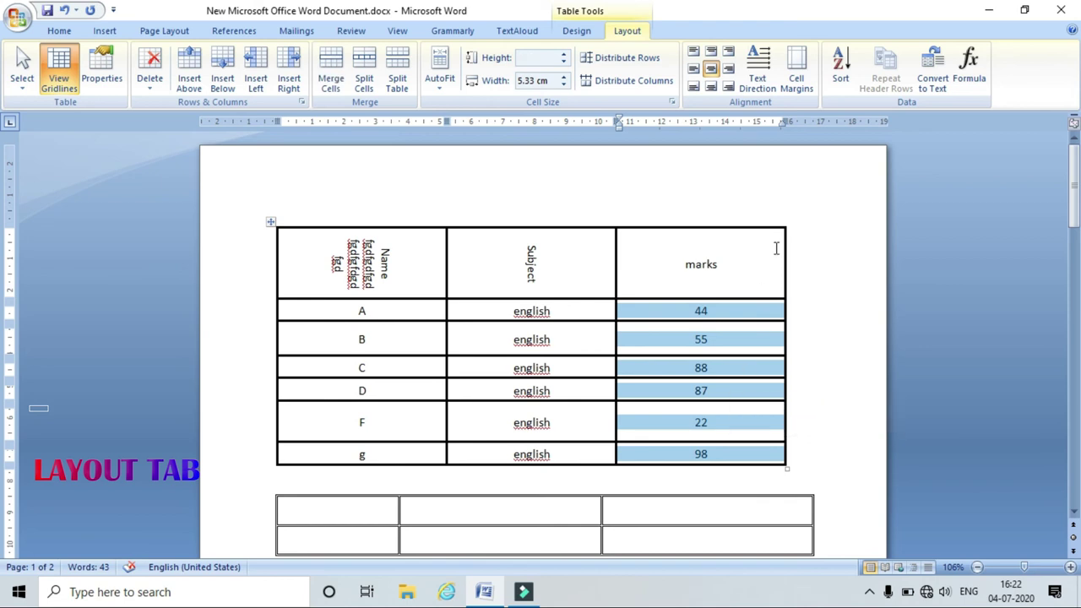
{"action": "left_click", "coordinate": [841, 88]}
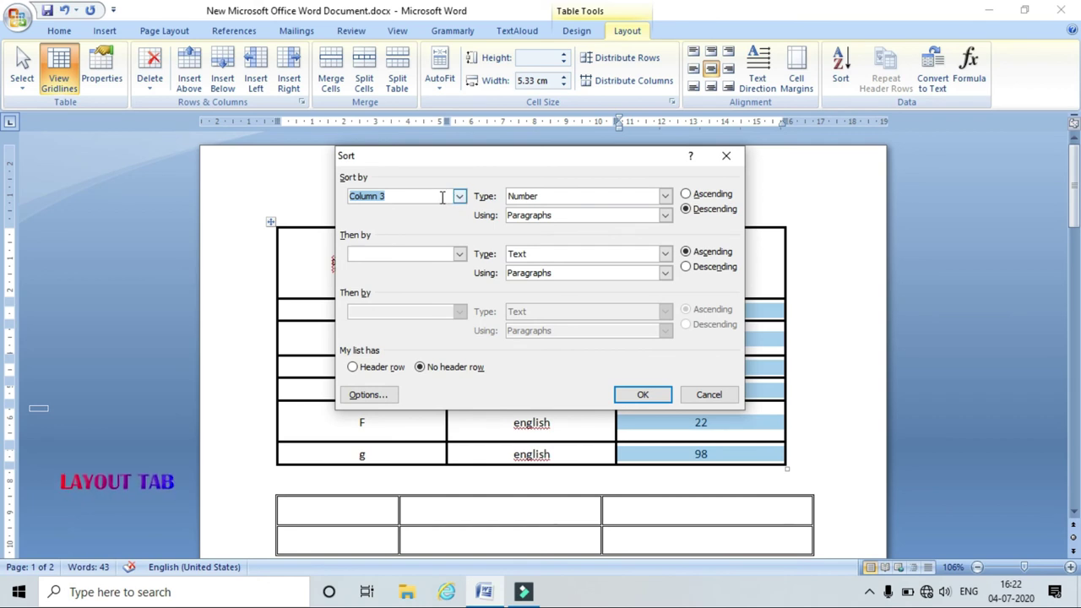
{"action": "left_click", "coordinate": [663, 196]}
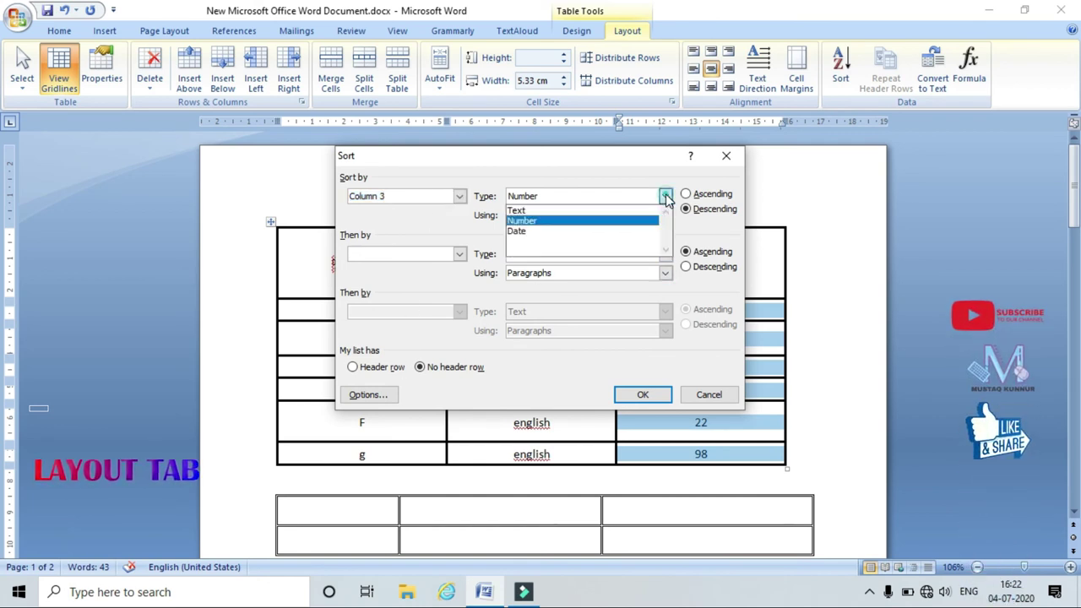
{"action": "left_click", "coordinate": [595, 220]}
{"action": "left_click", "coordinate": [707, 203]}
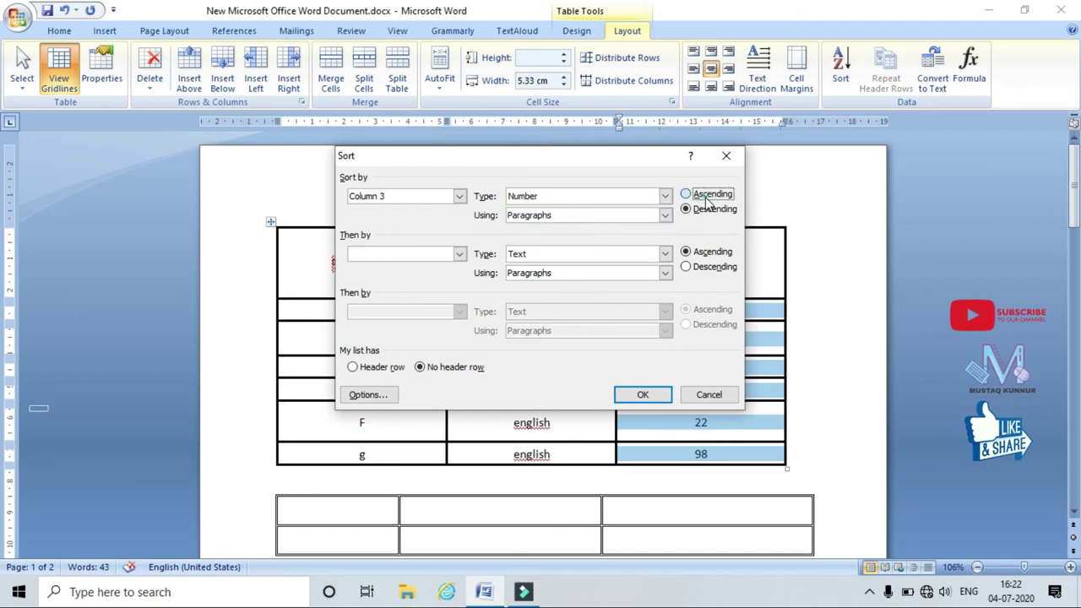
{"action": "left_click", "coordinate": [709, 211]}
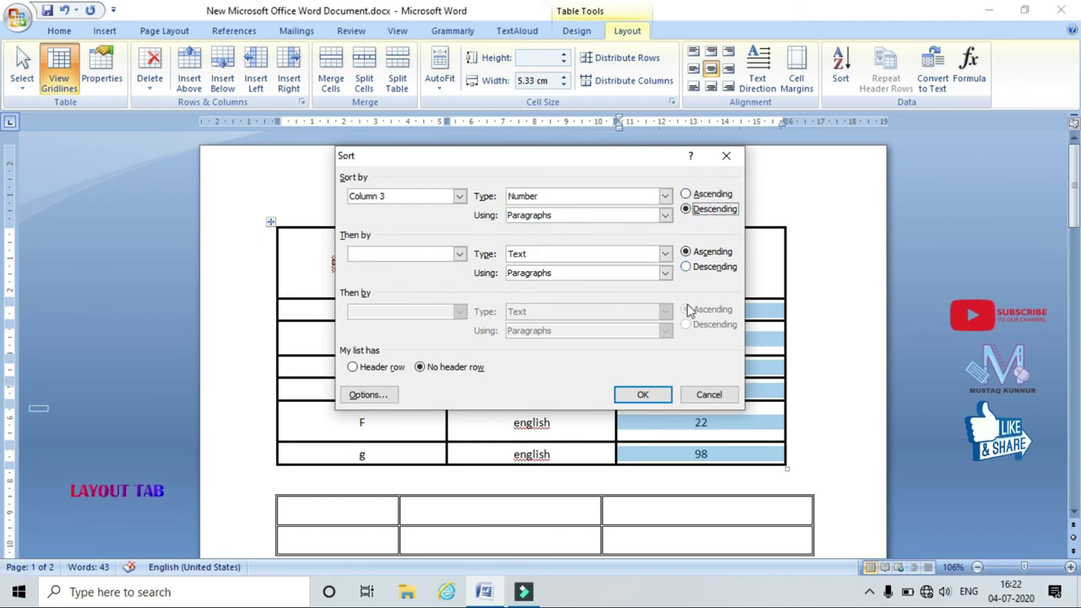
{"action": "left_click", "coordinate": [655, 394]}
{"action": "left_click", "coordinate": [840, 311]}
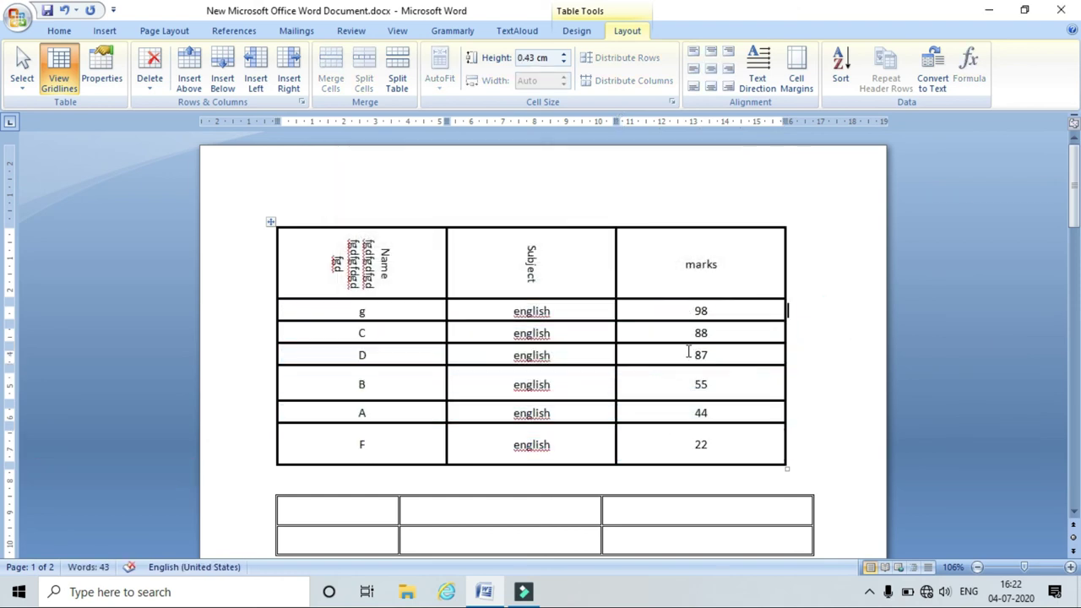
Sort the marks table by the Name column as text in descending order, treating the first row as a header row
{"action": "left_click", "coordinate": [686, 311]}
{"action": "left_click", "coordinate": [842, 82]}
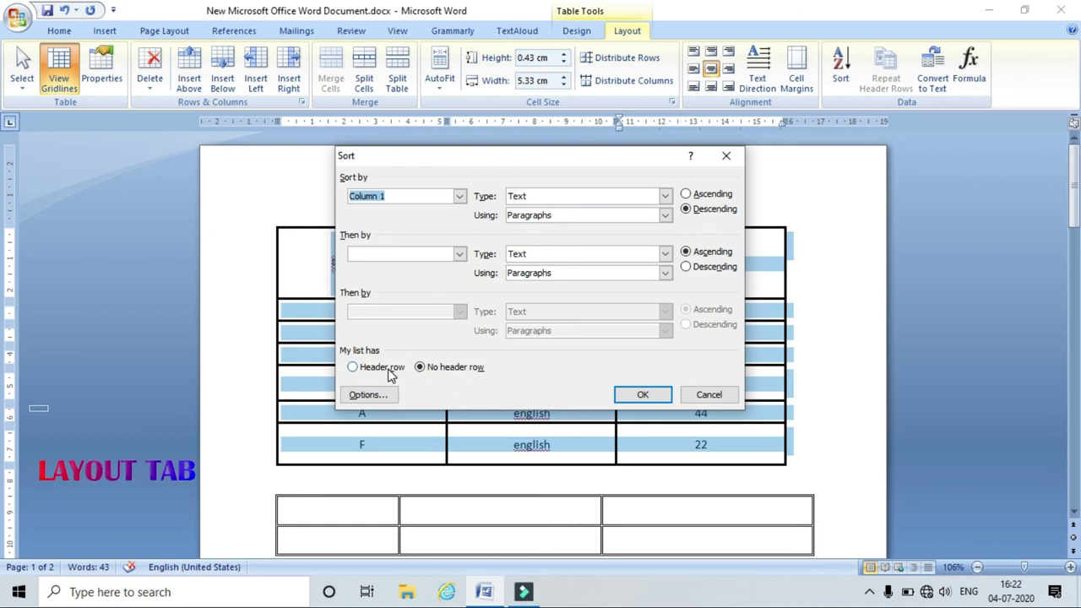
{"action": "left_click", "coordinate": [384, 367]}
{"action": "left_click_drag", "start_coordinate": [514, 157], "coordinate": [1051, 157]}
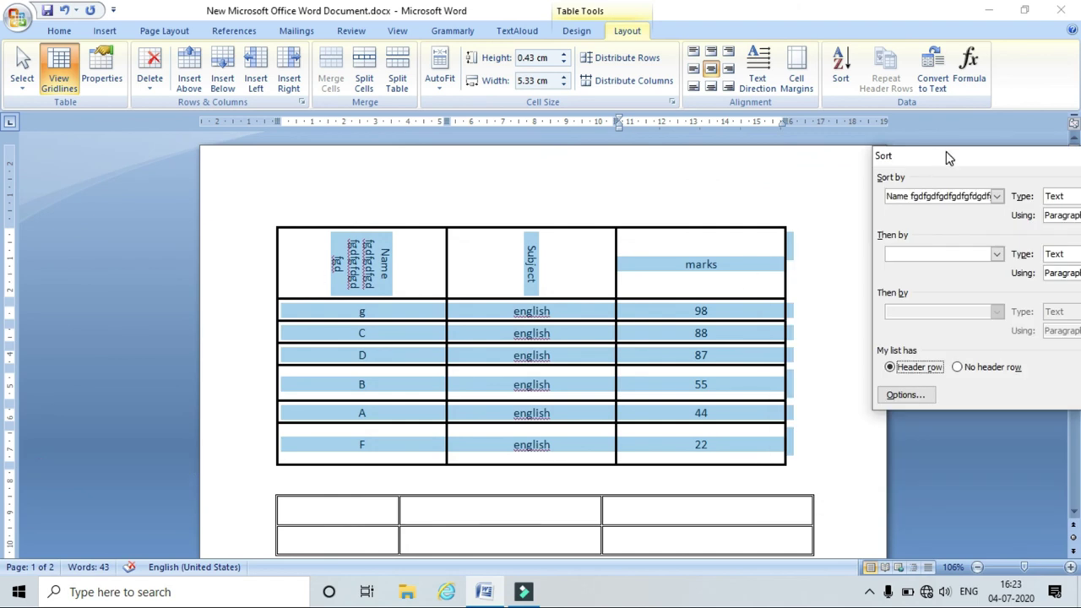
{"action": "left_click_drag", "start_coordinate": [946, 157], "coordinate": [912, 156]}
{"action": "left_click", "coordinate": [963, 195]}
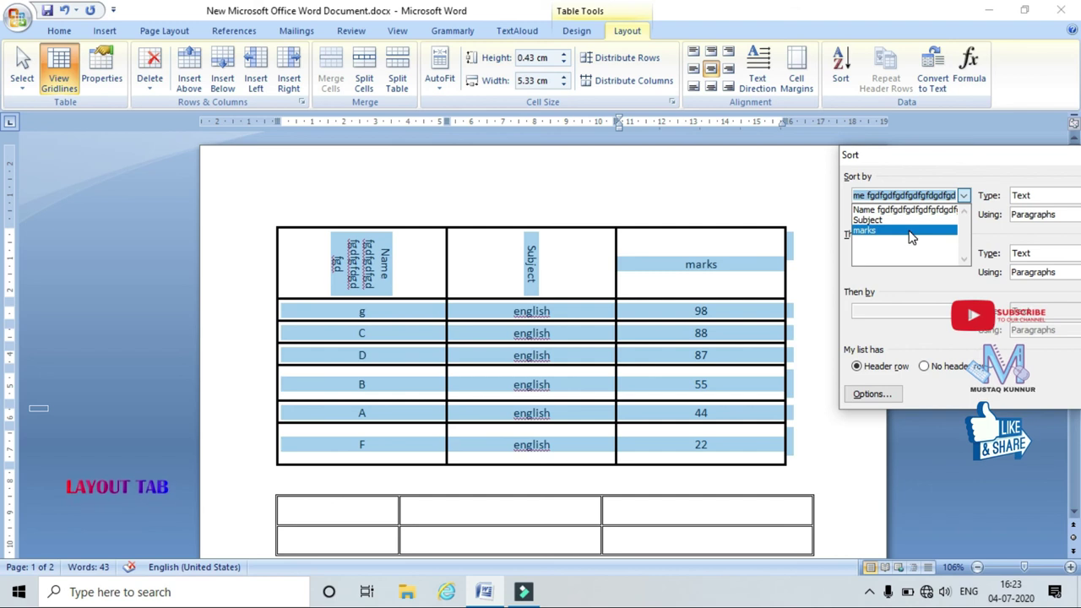
{"action": "left_click", "coordinate": [912, 211]}
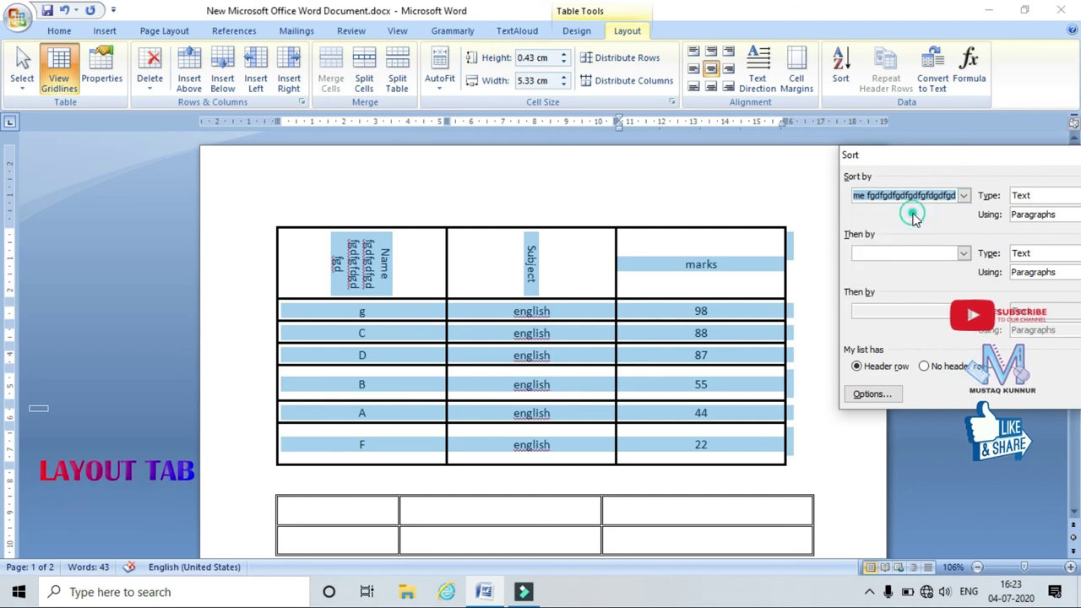
{"action": "left_click_drag", "start_coordinate": [922, 157], "coordinate": [591, 155]}
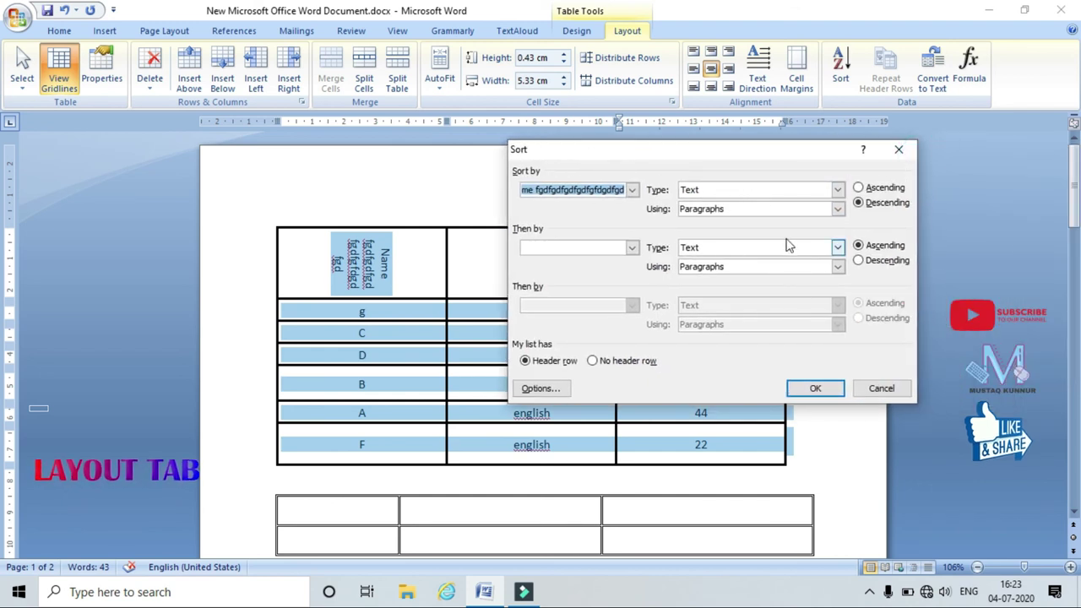
{"action": "left_click", "coordinate": [760, 198]}
{"action": "left_click", "coordinate": [748, 205]}
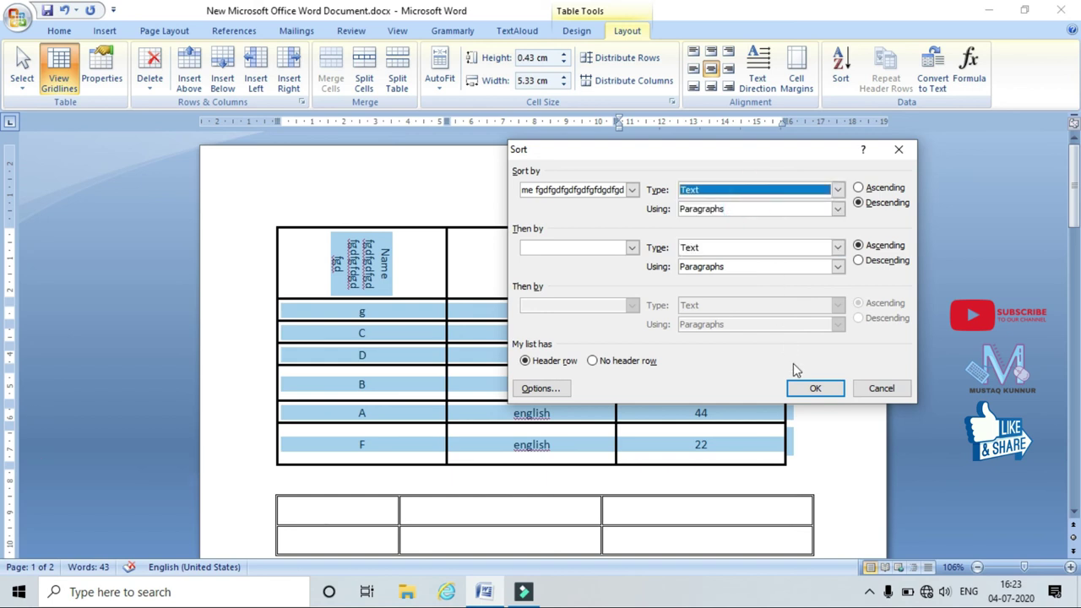
{"action": "left_click", "coordinate": [816, 388]}
{"action": "left_click", "coordinate": [466, 391]}
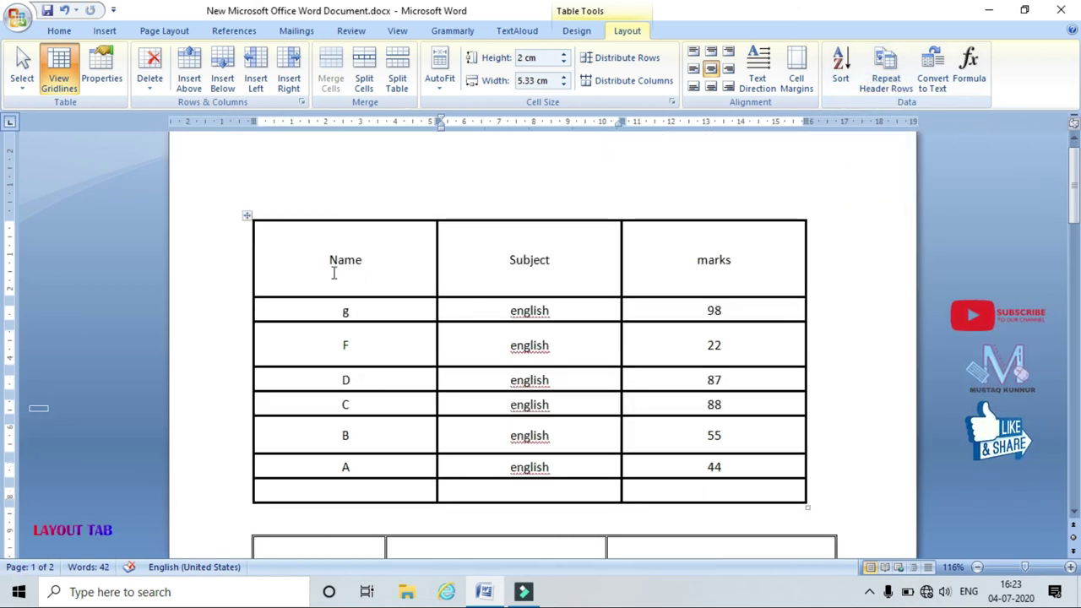
Set the Name, Subject and marks header row to repeat at the top of each page
{"action": "left_click_drag", "start_coordinate": [290, 261], "coordinate": [716, 270]}
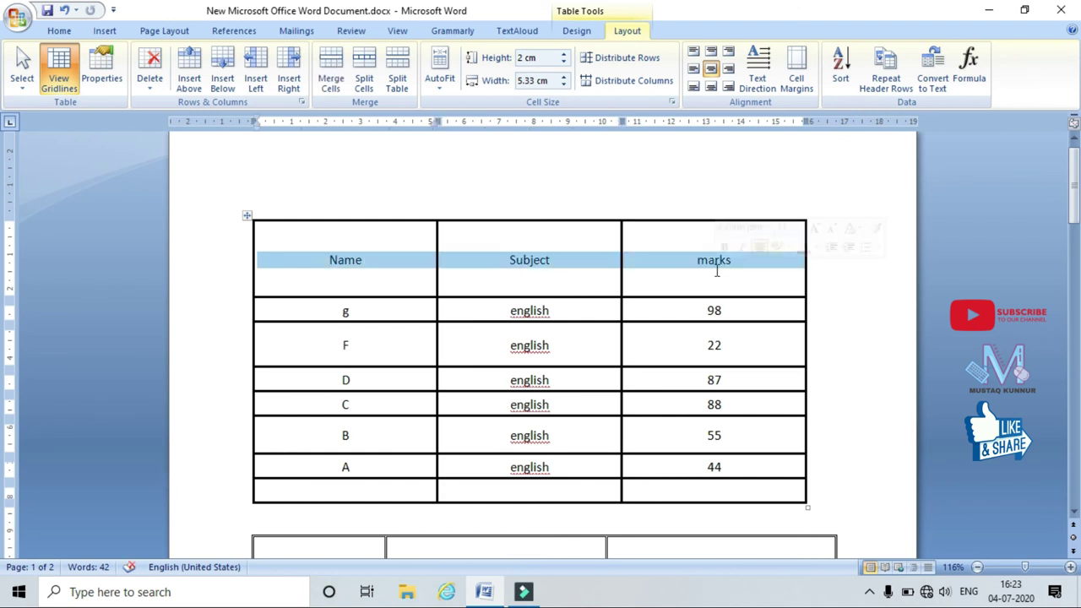
{"action": "left_click", "coordinate": [686, 285]}
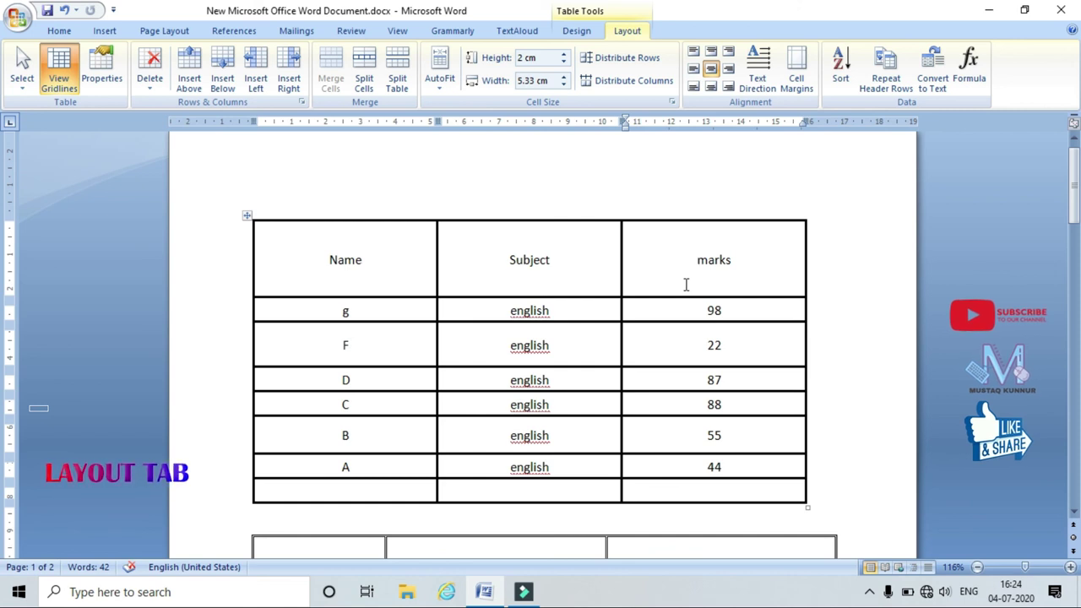
{"action": "left_click_drag", "start_coordinate": [313, 263], "coordinate": [689, 270]}
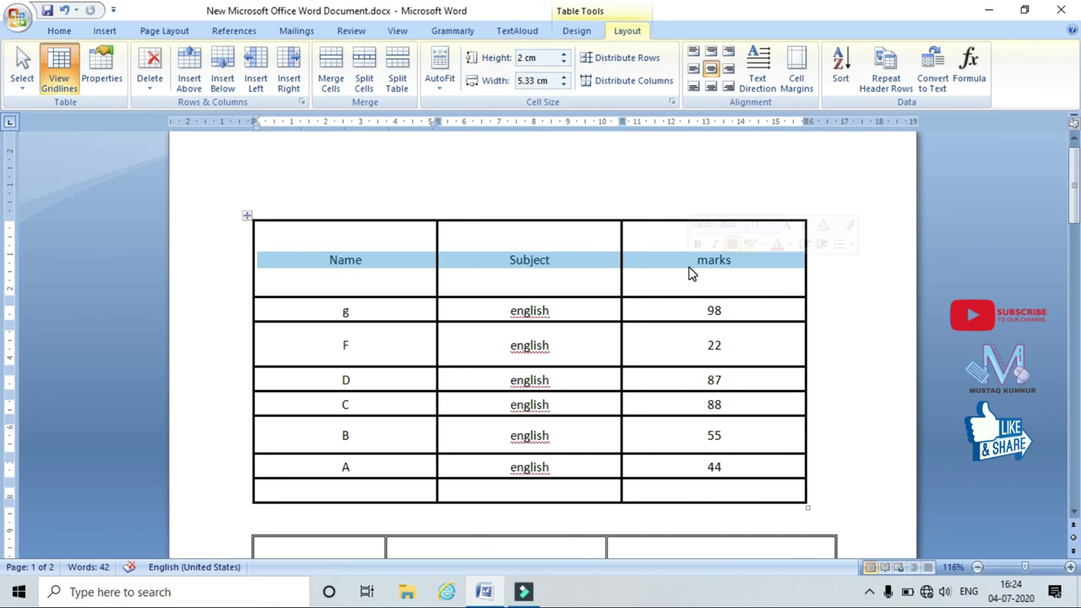
{"action": "left_click", "coordinate": [660, 289]}
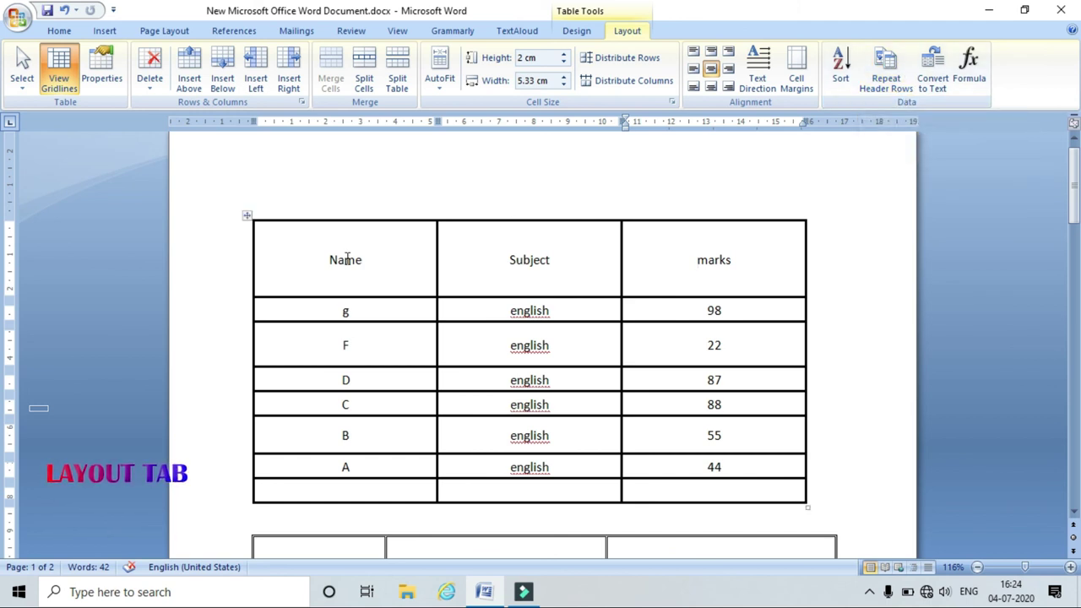
{"action": "left_click_drag", "start_coordinate": [326, 259], "coordinate": [777, 270]}
{"action": "left_click", "coordinate": [886, 74]}
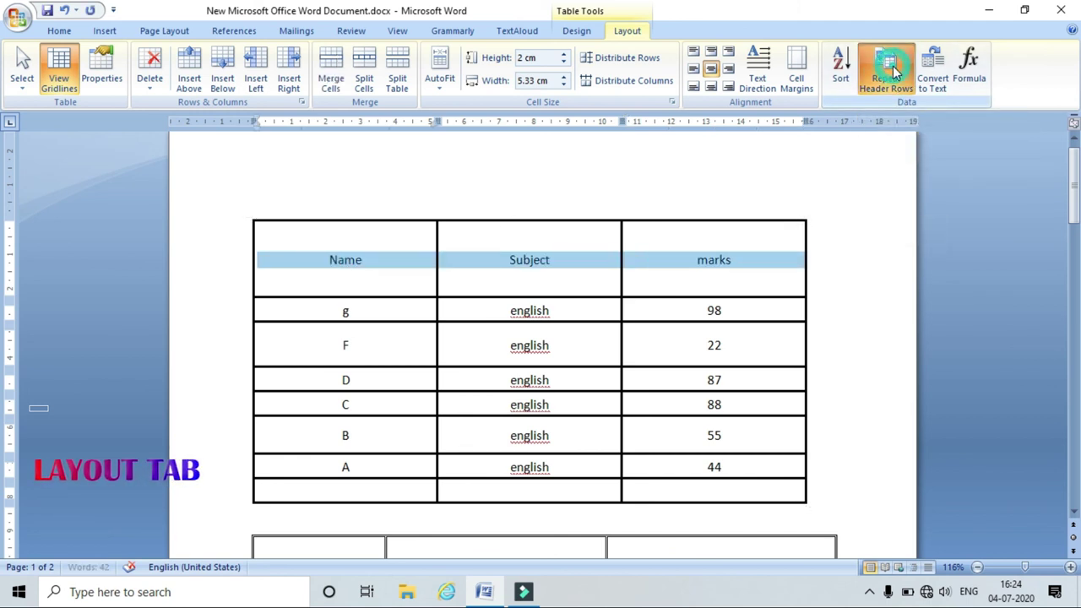
Add empty rows to the end of the marks table until it continues onto the second page
{"action": "mouse_move", "coordinate": [1073, 201]}
{"action": "left_mouse_down"}
{"action": "mouse_move", "coordinate": [1074, 227]}
{"action": "mouse_move", "coordinate": [1073, 217]}
{"action": "left_mouse_up"}
{"action": "left_click", "coordinate": [732, 415]}
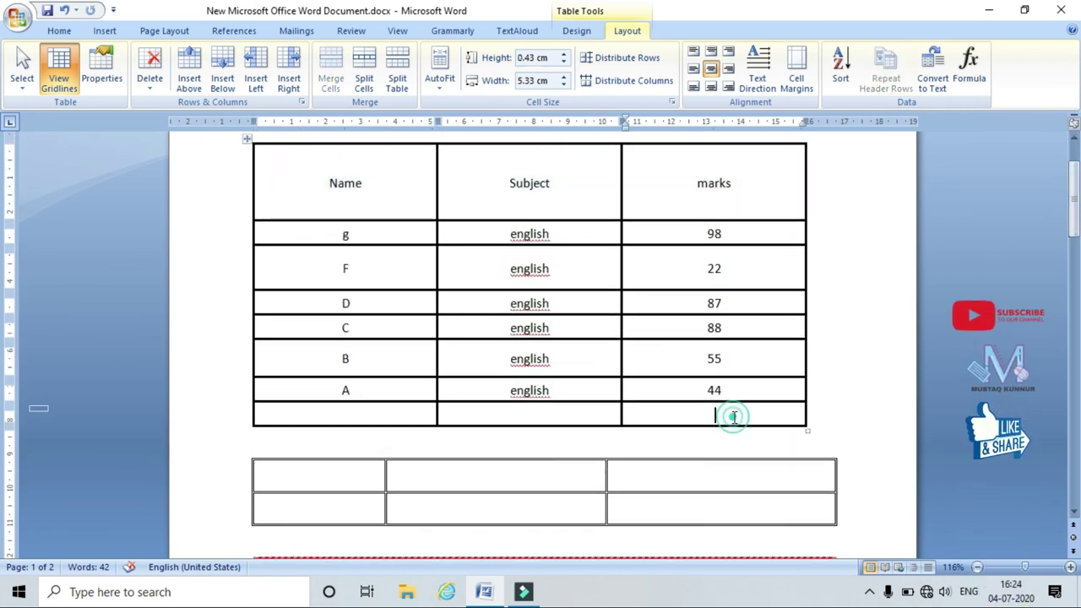
{"action": "scroll", "coordinate": [731, 493], "scroll_direction": "down", "scroll_amount": 5}
{"action": "key", "text": "Tab"}
{"action": "key", "text": "Tab"}
{"action": "key", "text": "Tab"}
{"action": "key", "text": "Tab"}
{"action": "key", "text": "Tab"}
{"action": "key", "text": "Tab"}
{"action": "key", "text": "Tab"}
{"action": "key", "text": "Tab"}
{"action": "key", "text": "Tab"}
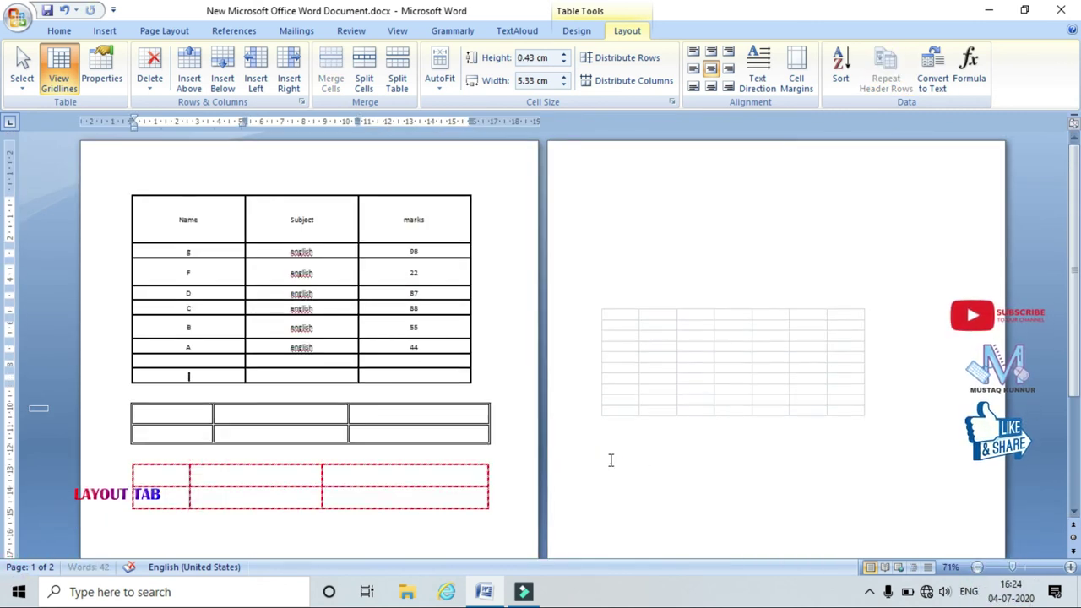
{"action": "key", "text": "Tab"}
{"action": "key", "text": "Tab"}
{"action": "key", "text": "Tab"}
{"action": "key", "text": "Tab"}
{"action": "key", "text": "Tab"}
{"action": "key", "text": "Tab"}
{"action": "key", "text": "Tab"}
{"action": "key", "text": "Tab"}
{"action": "key", "text": "Tab"}
{"action": "key", "text": "Tab"}
{"action": "key", "text": "Tab"}
{"action": "key", "text": "Tab"}
{"action": "key", "text": "Tab"}
{"action": "key", "text": "Tab"}
{"action": "key", "text": "Tab"}
{"action": "key", "text": "Tab"}
{"action": "key", "text": "Tab"}
{"action": "key", "text": "Tab"}
{"action": "key", "text": "Tab"}
{"action": "key", "text": "Tab"}
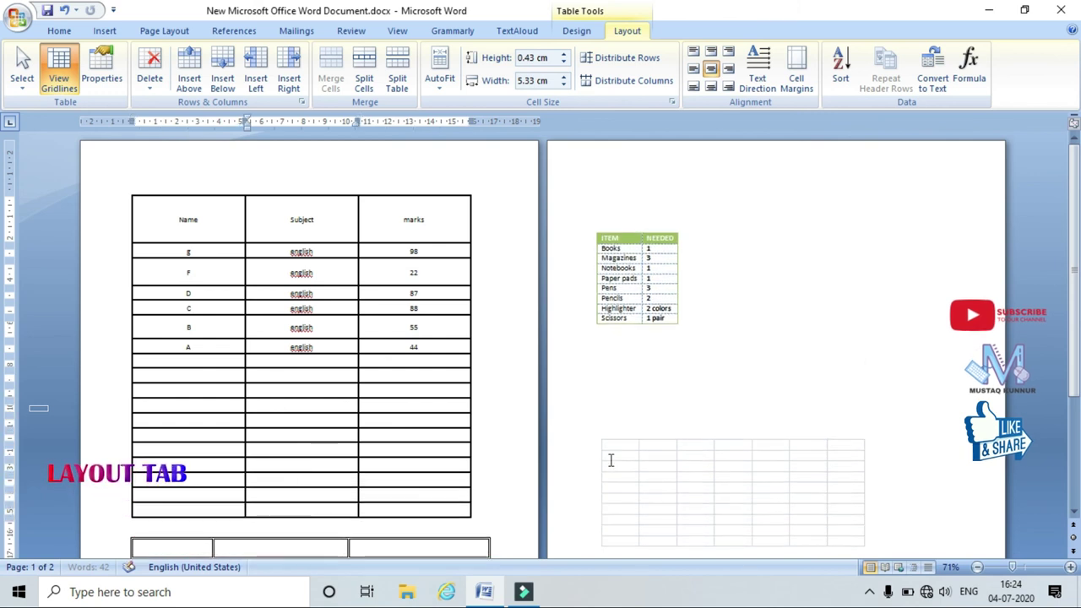
{"action": "key", "text": "Tab"}
{"action": "key", "text": "Tab"}
{"action": "key", "text": "Tab"}
{"action": "key", "text": "Tab"}
{"action": "key", "text": "Tab"}
{"action": "key", "text": "Tab"}
{"action": "key", "text": "Tab"}
{"action": "key", "text": "Tab"}
{"action": "key", "text": "Tab"}
{"action": "key", "text": "Tab"}
{"action": "key", "text": "Tab"}
{"action": "key", "text": "Tab"}
{"action": "key", "text": "Tab"}
{"action": "key", "text": "Tab"}
{"action": "key", "text": "Tab"}
{"action": "key", "text": "Tab"}
{"action": "key", "text": "Tab"}
{"action": "key", "text": "Tab"}
{"action": "key", "text": "Tab"}
{"action": "key", "text": "Tab"}
{"action": "key", "text": "Tab"}
{"action": "key", "text": "Tab"}
{"action": "key", "text": "Tab"}
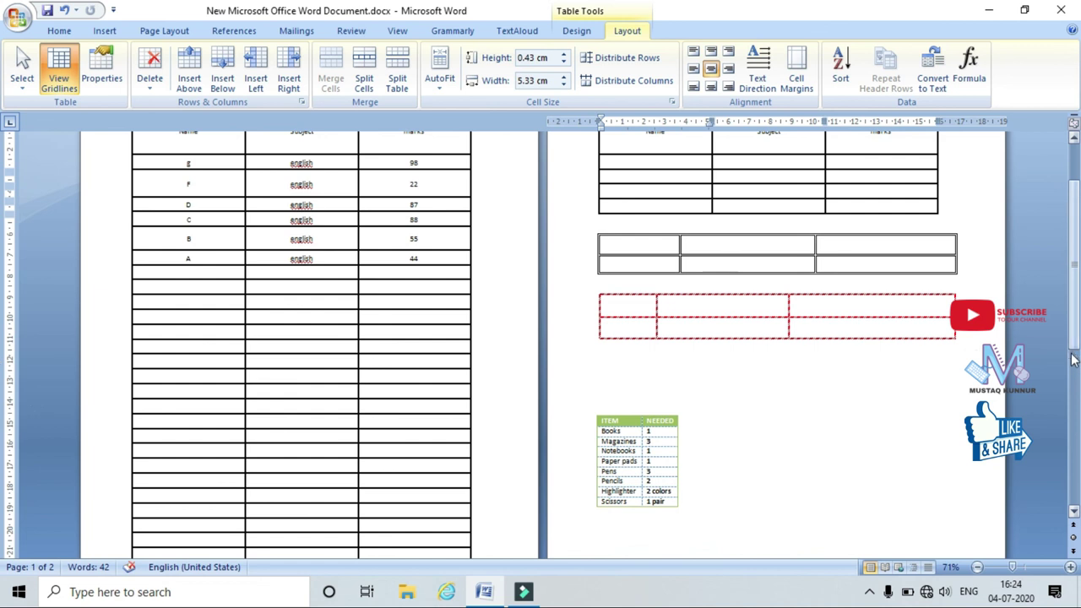
Compare the marks table's header row on the first page with the top of its continuation on the second page
{"action": "scroll", "coordinate": [1073, 359], "scroll_direction": "up", "scroll_amount": 2}
{"action": "left_click_drag", "start_coordinate": [165, 224], "coordinate": [437, 224]}
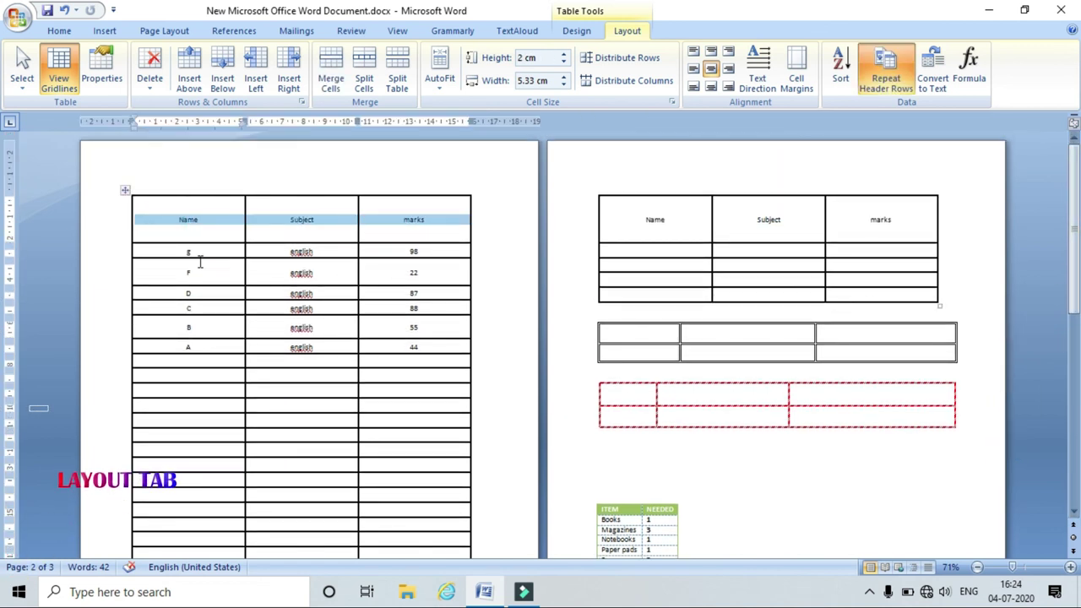
{"action": "left_click", "coordinate": [643, 217]}
{"action": "key", "text": "shift+Right"}
{"action": "key", "text": "shift+Right"}
{"action": "key", "text": "shift+Right"}
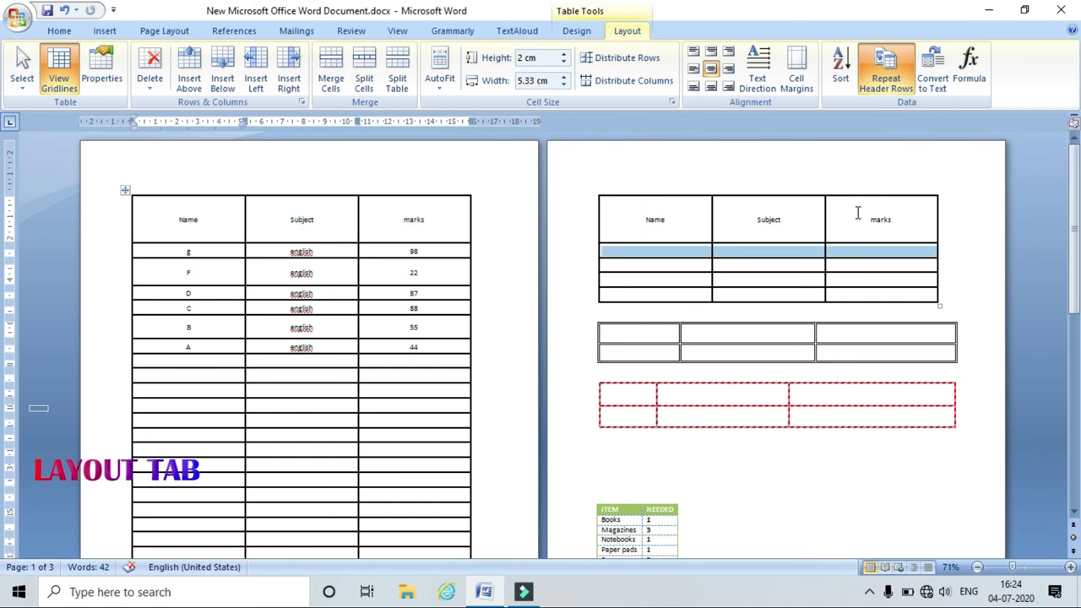
{"action": "left_click", "coordinate": [189, 222]}
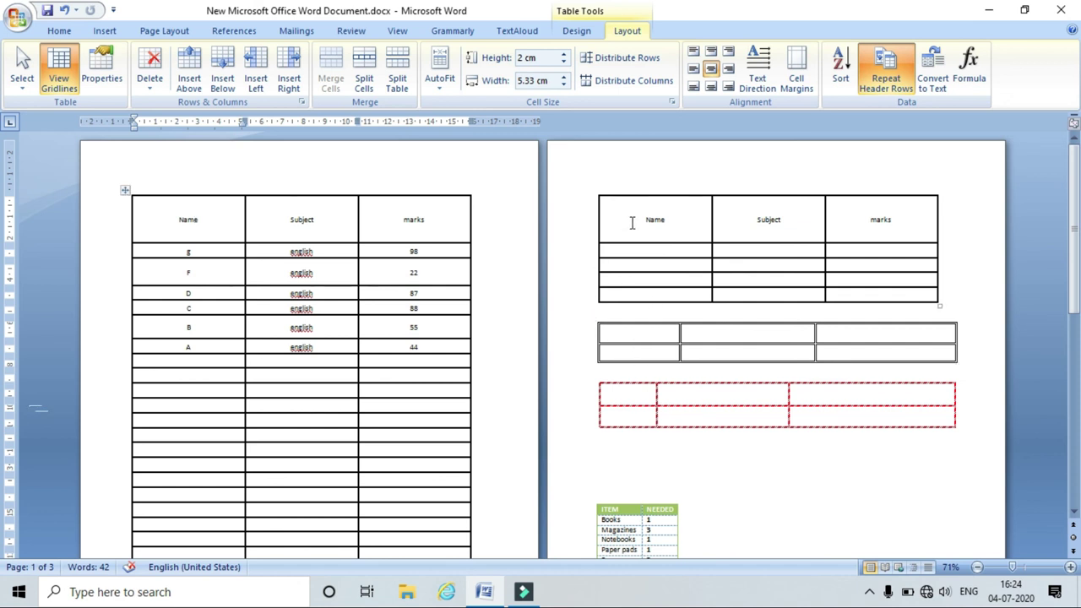
{"action": "left_click", "coordinate": [632, 222]}
Convert the entire marks table to text, using tabs as the separator
{"action": "left_click", "coordinate": [124, 191]}
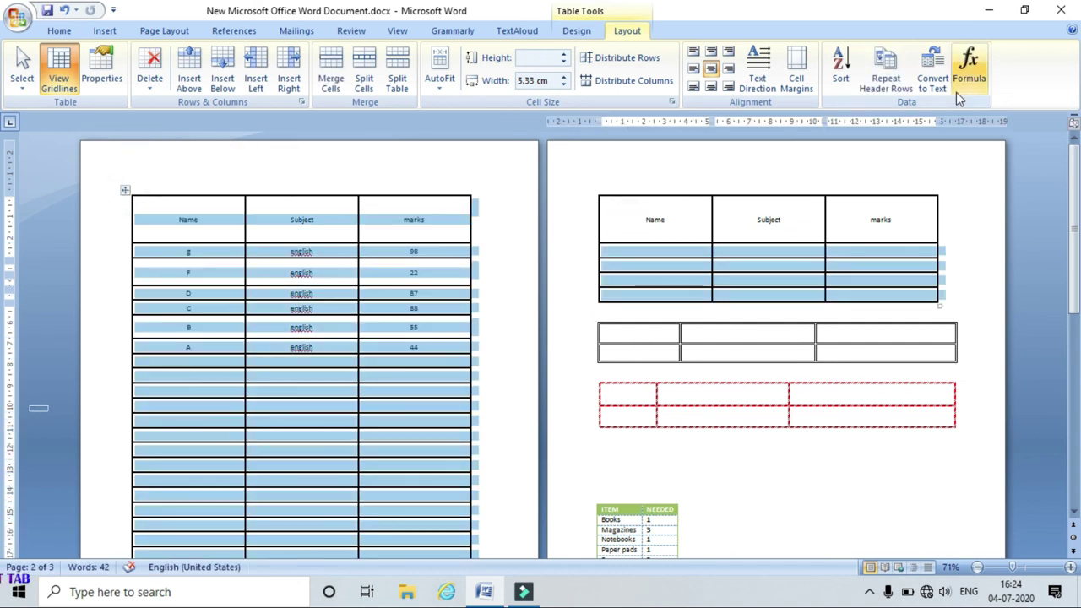
{"action": "left_click", "coordinate": [936, 73]}
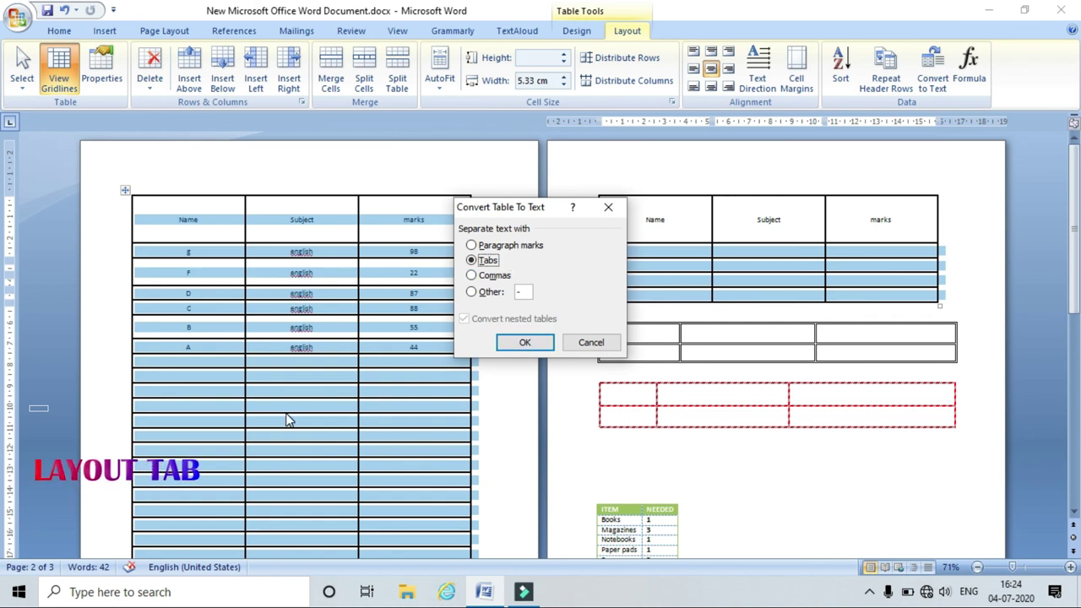
{"action": "left_click", "coordinate": [524, 343]}
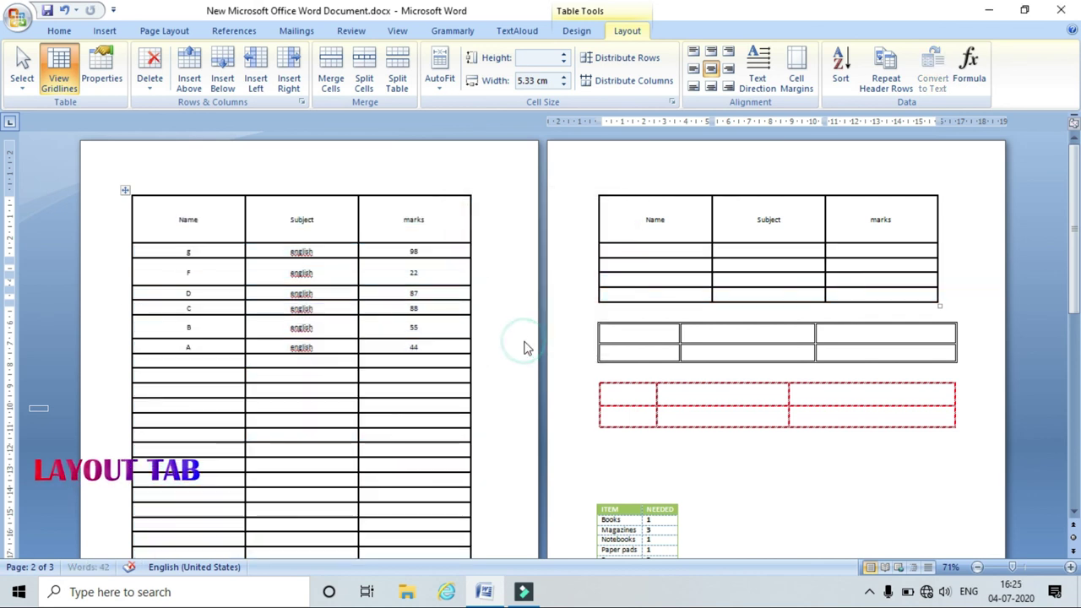
{"action": "left_click", "coordinate": [408, 317]}
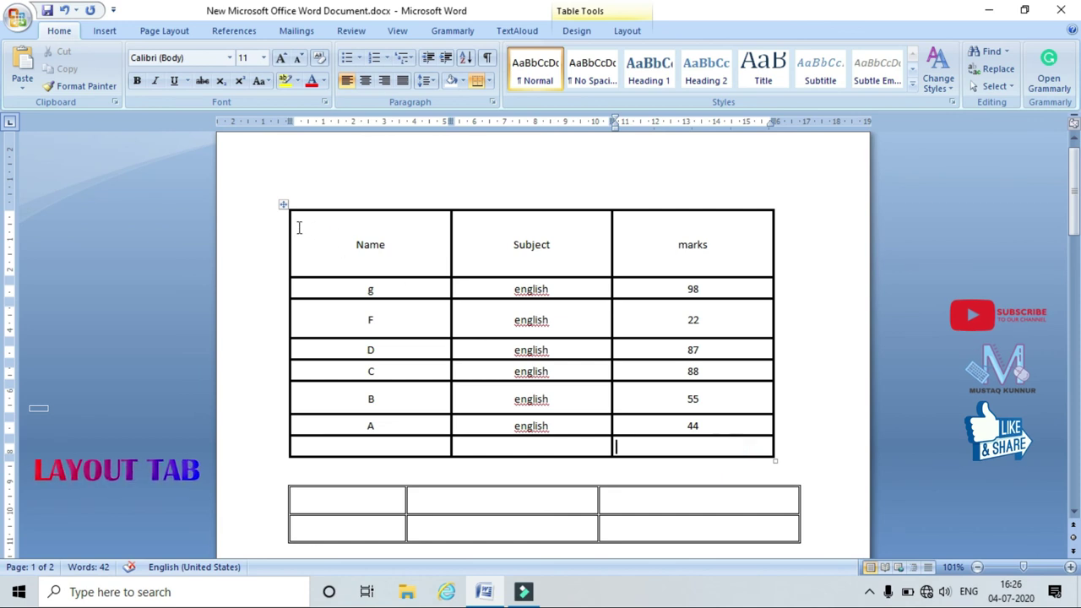
{"action": "left_click", "coordinate": [284, 204]}
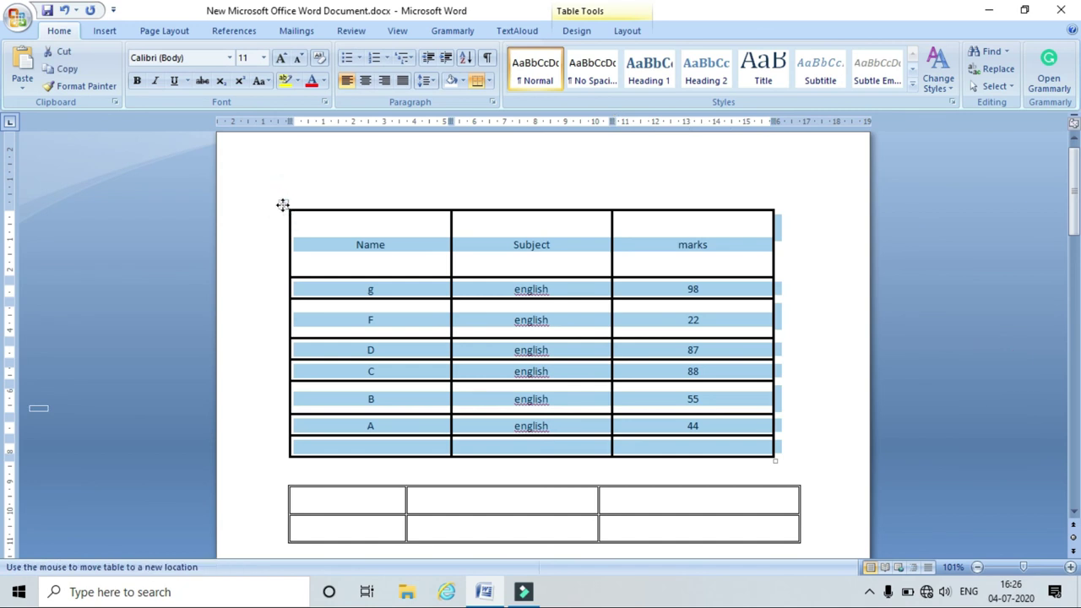
{"action": "left_click", "coordinate": [629, 32]}
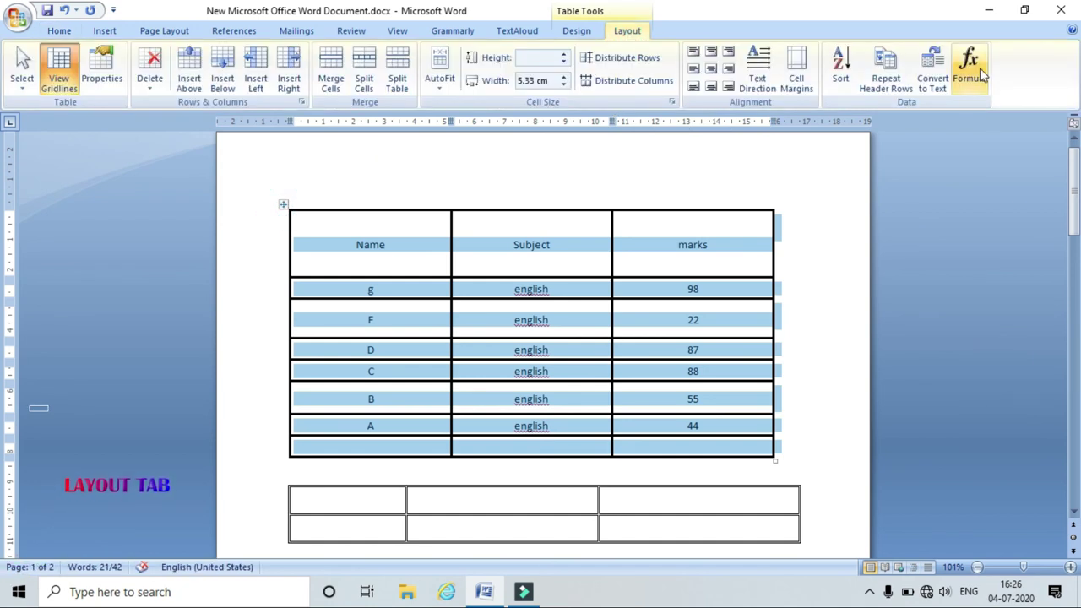
{"action": "left_click", "coordinate": [839, 270]}
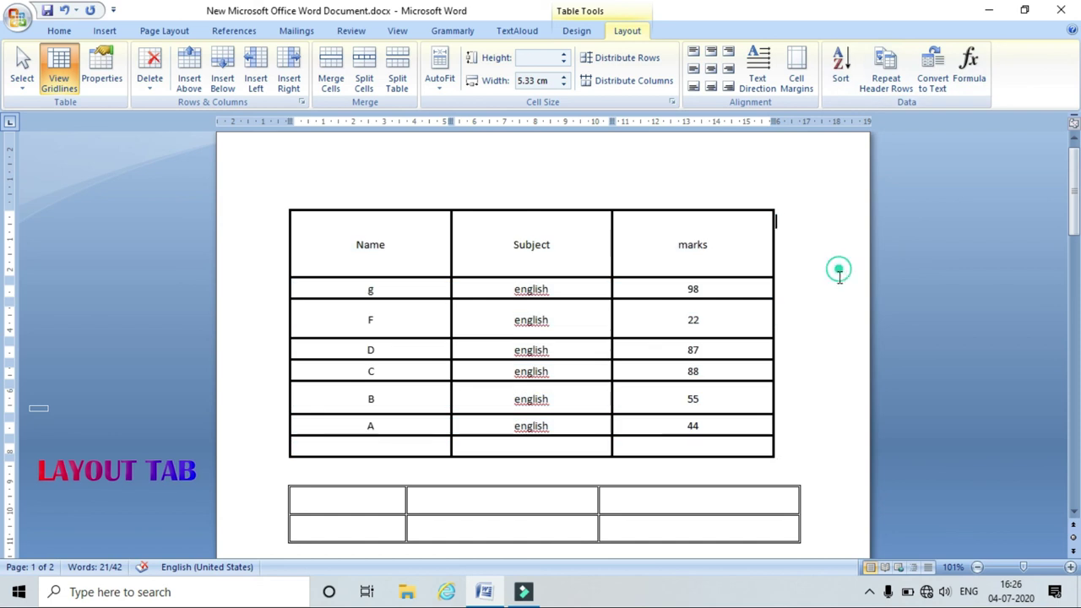
Insert the formula =SUM(ABOVE) in the marks column's empty last cell to total the marks
{"action": "left_click", "coordinate": [714, 444]}
{"action": "left_click", "coordinate": [968, 67]}
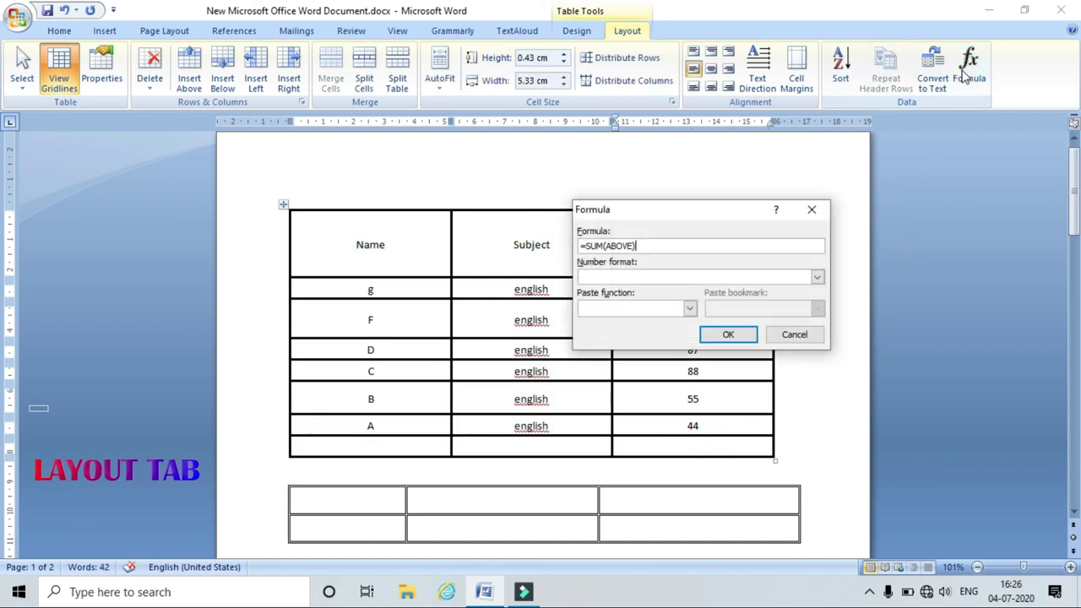
{"action": "left_click", "coordinate": [690, 309]}
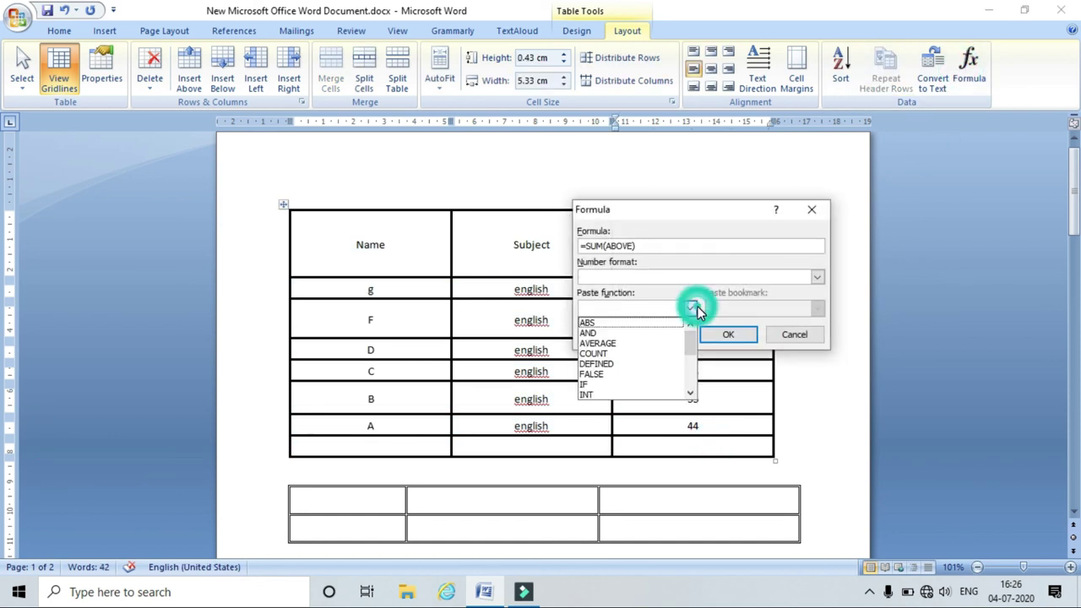
{"action": "left_click_drag", "start_coordinate": [690, 350], "coordinate": [690, 361]}
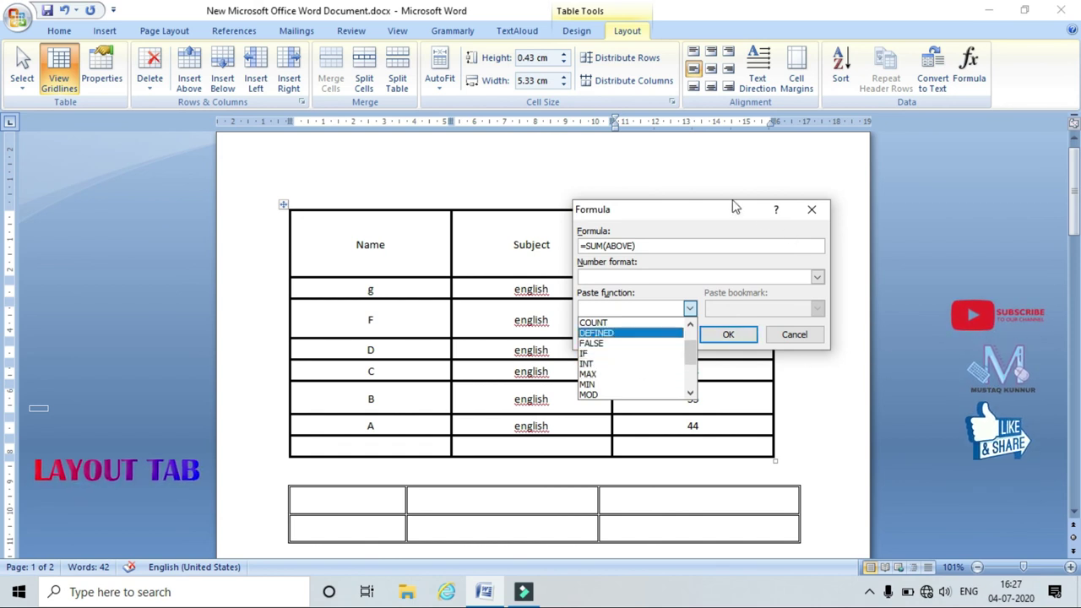
{"action": "left_click", "coordinate": [694, 207]}
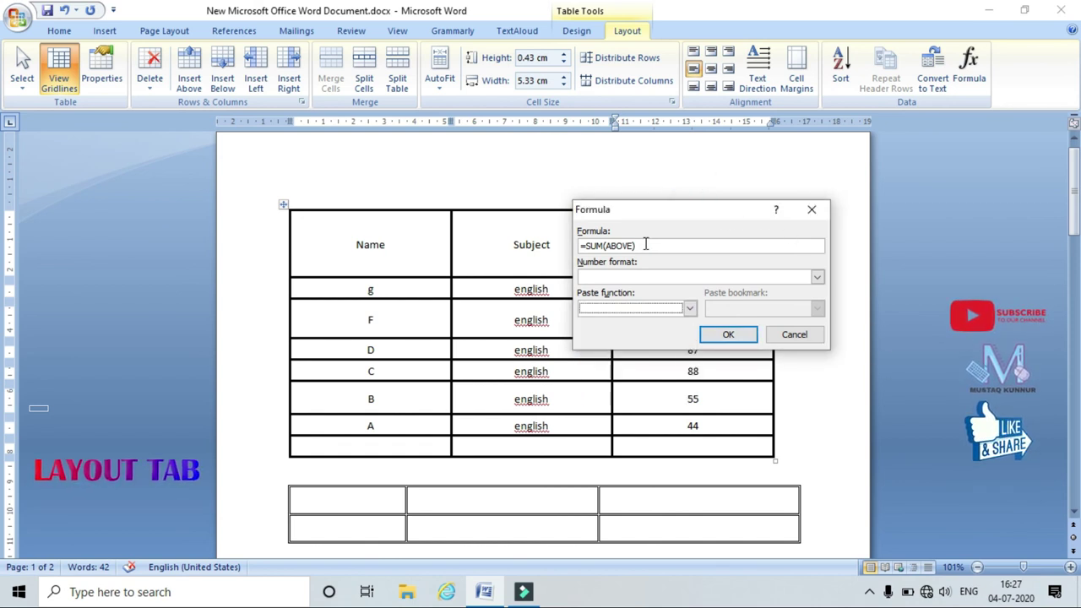
{"action": "left_click_drag", "start_coordinate": [698, 215], "coordinate": [923, 223]}
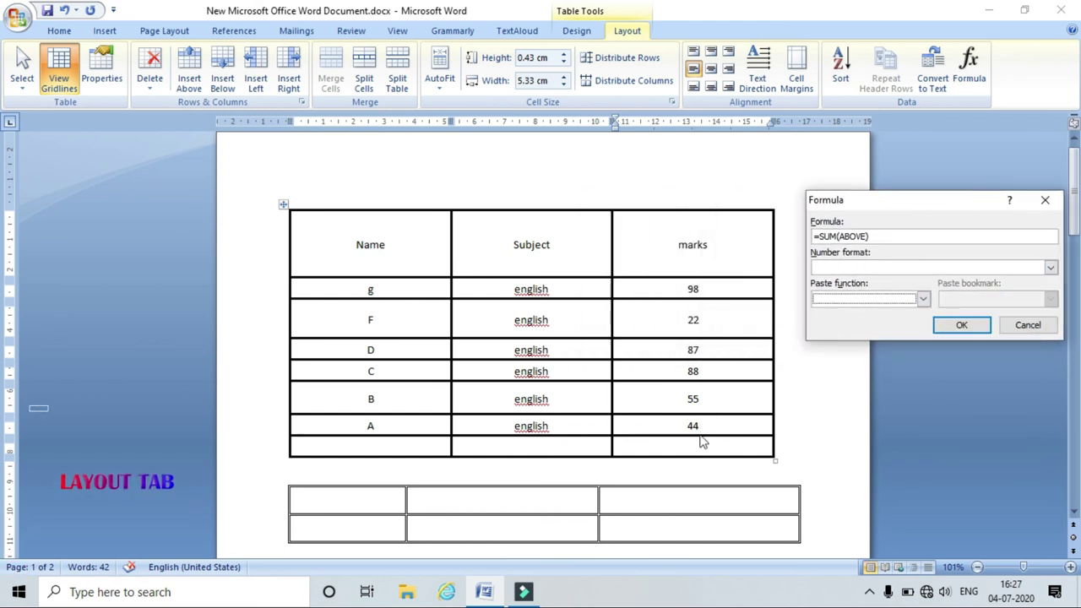
{"action": "left_click", "coordinate": [961, 325]}
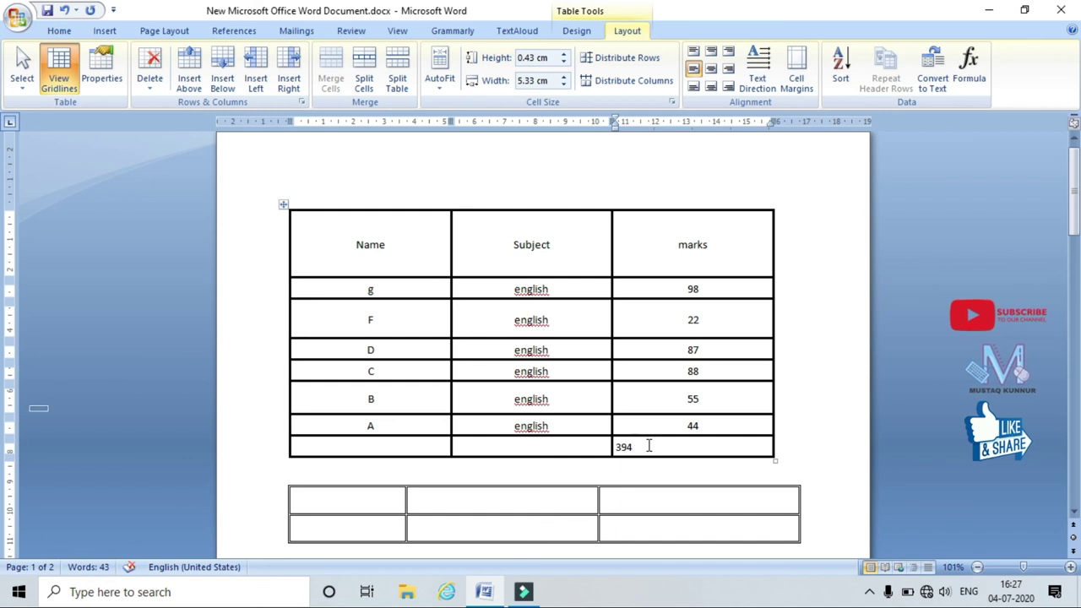
Clear the total from the last marks cell and start a new formula there with the MAX function replacing SUM
{"action": "left_click_drag", "start_coordinate": [649, 445], "coordinate": [616, 447]}
{"action": "key", "text": "BackSpace"}
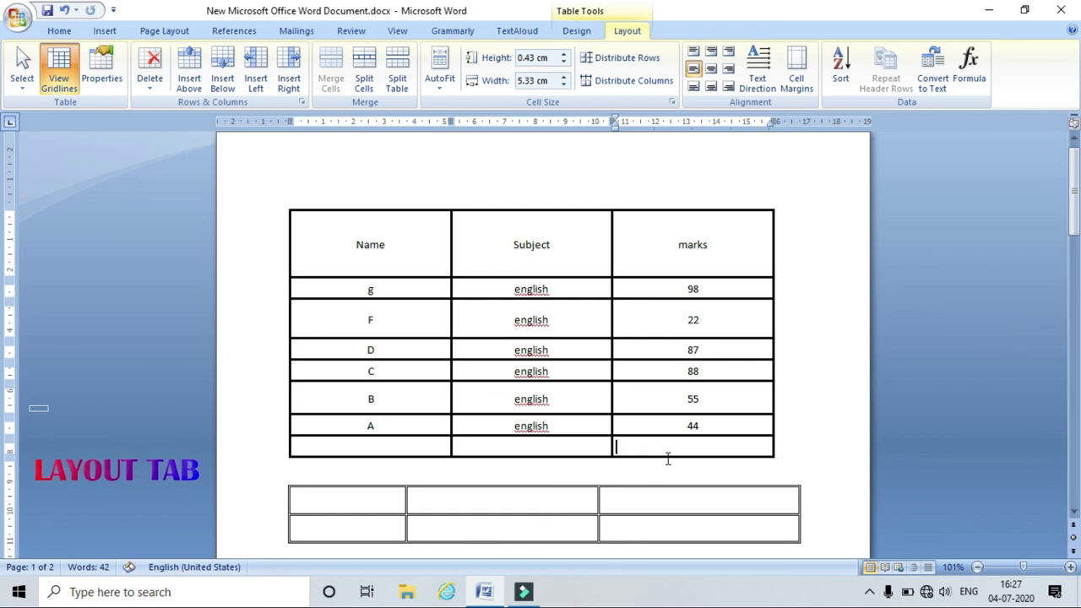
{"action": "left_click", "coordinate": [971, 69]}
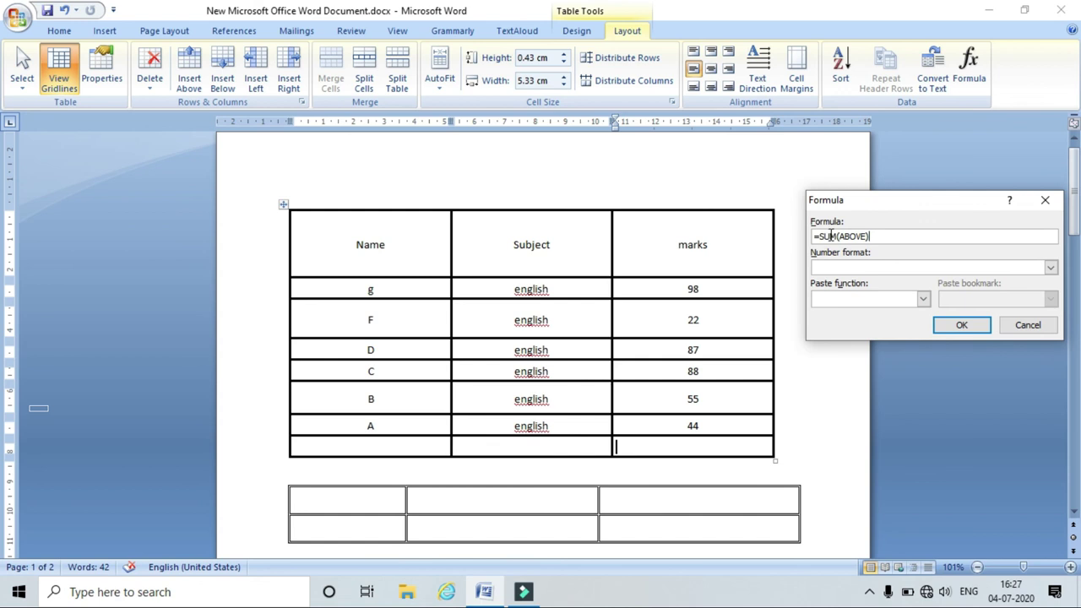
{"action": "left_click", "coordinate": [923, 299]}
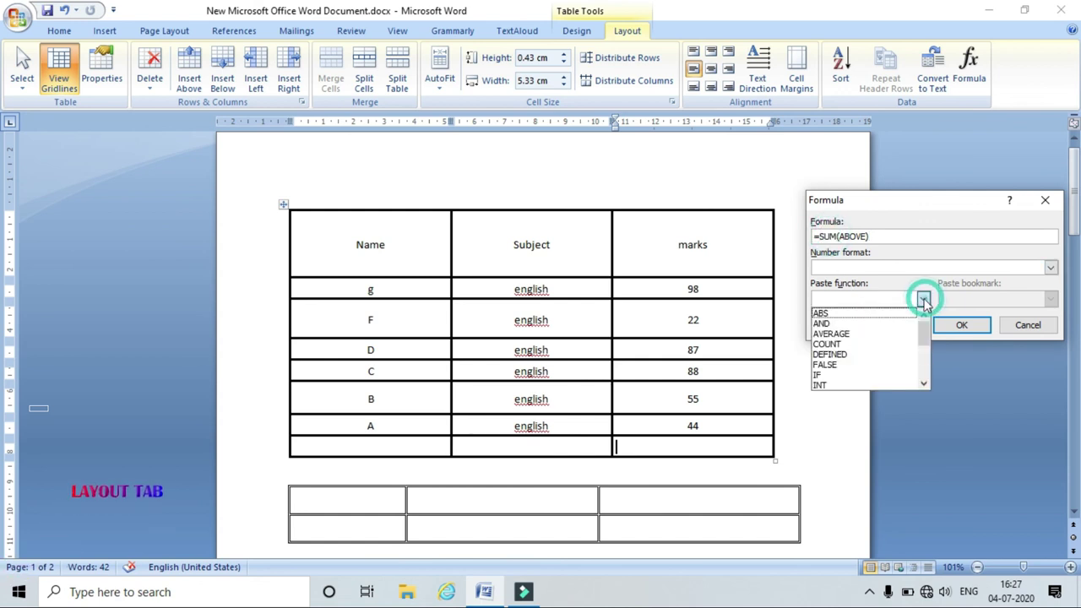
{"action": "scroll", "coordinate": [915, 342], "scroll_direction": "down", "scroll_amount": 1}
{"action": "left_click", "coordinate": [883, 370]}
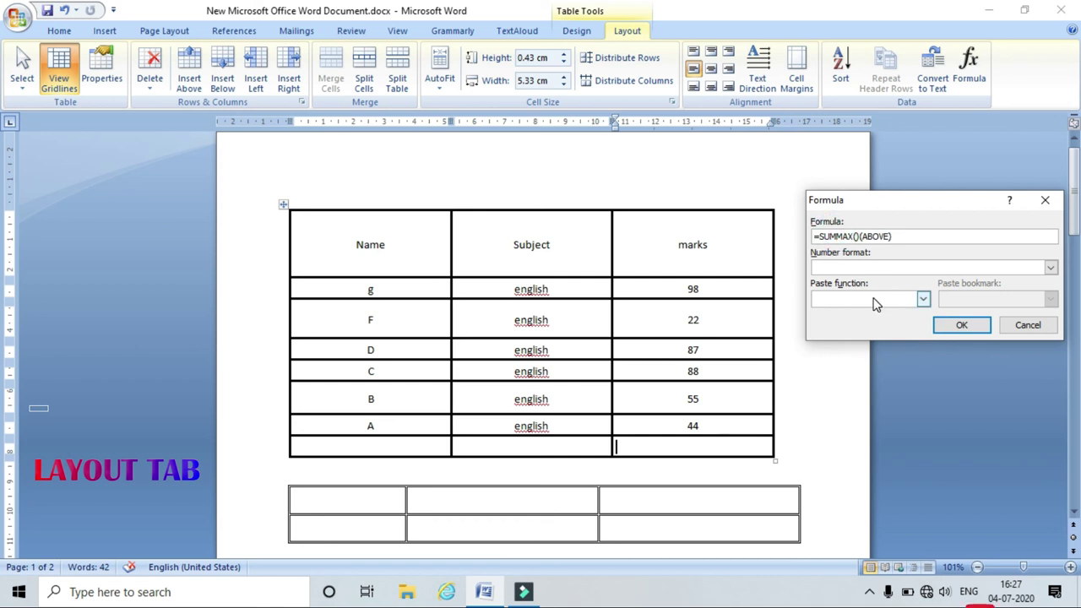
{"action": "key", "text": "BackSpace"}
{"action": "key", "text": "BackSpace"}
{"action": "key", "text": "BackSpace"}
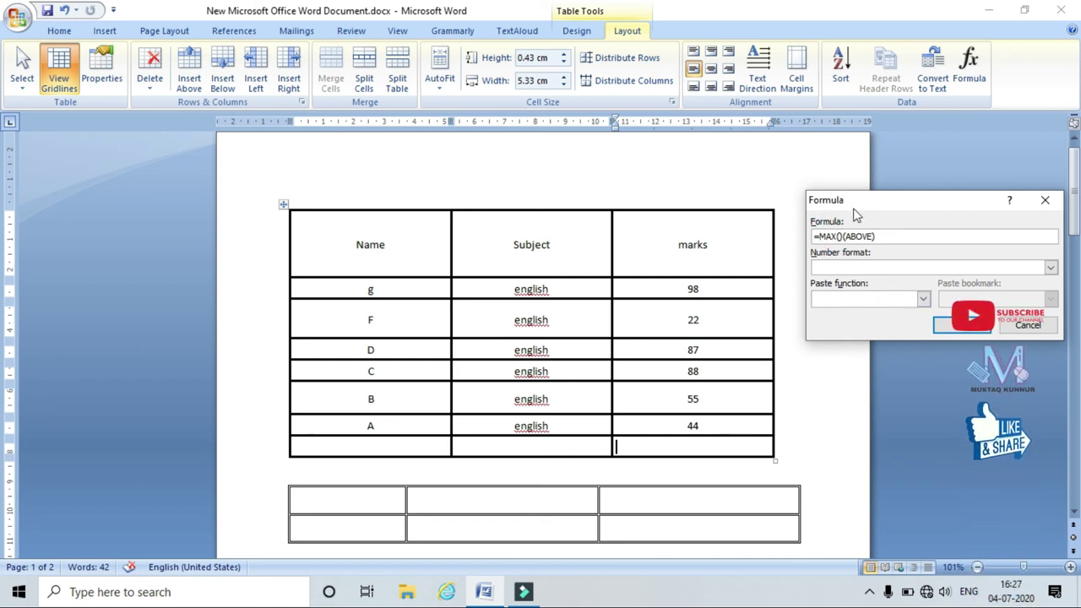
Correct the formula's argument so it reads =MAX(above) and insert it in the last marks cell
{"action": "left_click", "coordinate": [887, 237]}
{"action": "key", "text": "BackSpace"}
{"action": "key", "text": "BackSpace"}
{"action": "key", "text": "BackSpace"}
{"action": "key", "text": "BackSpace"}
{"action": "key", "text": "BackSpace"}
{"action": "key", "text": "BackSpace"}
{"action": "key", "text": "BackSpace"}
{"action": "key", "text": "BackSpace"}
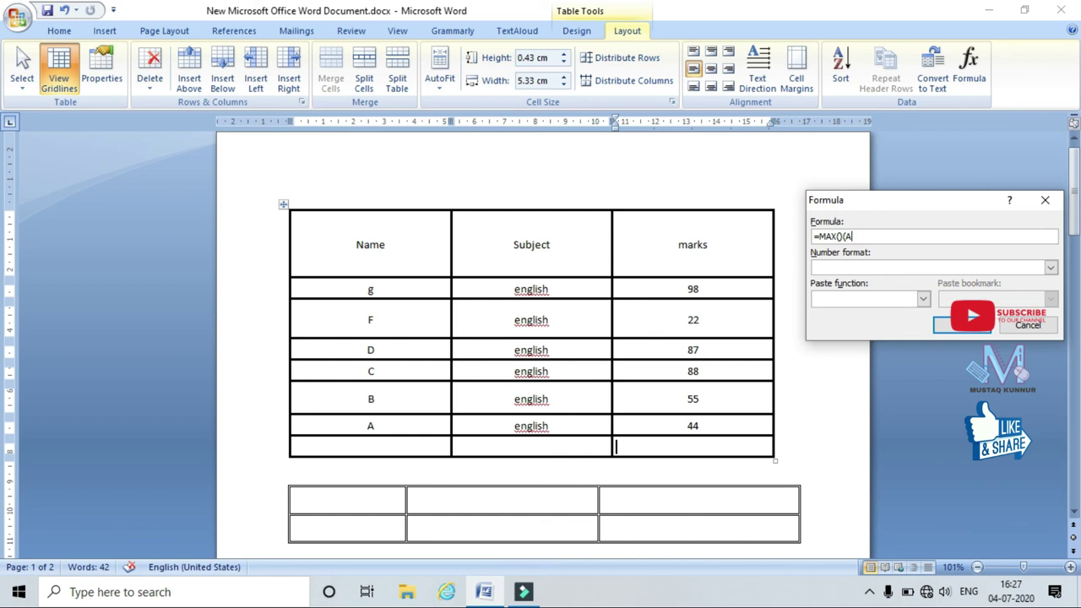
{"action": "type", "text": "above)"}
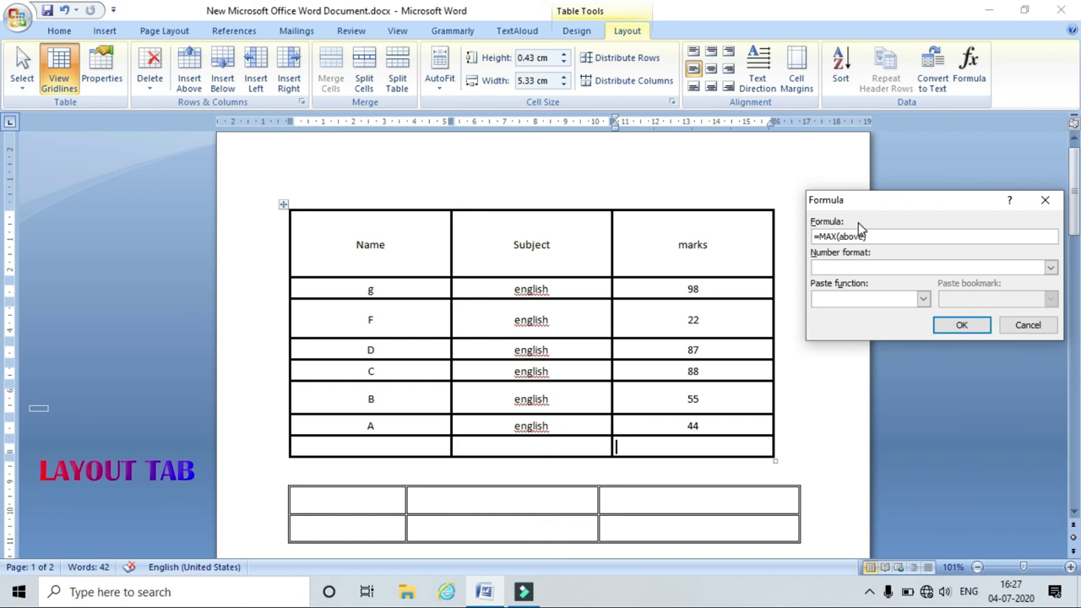
{"action": "left_click", "coordinate": [961, 326]}
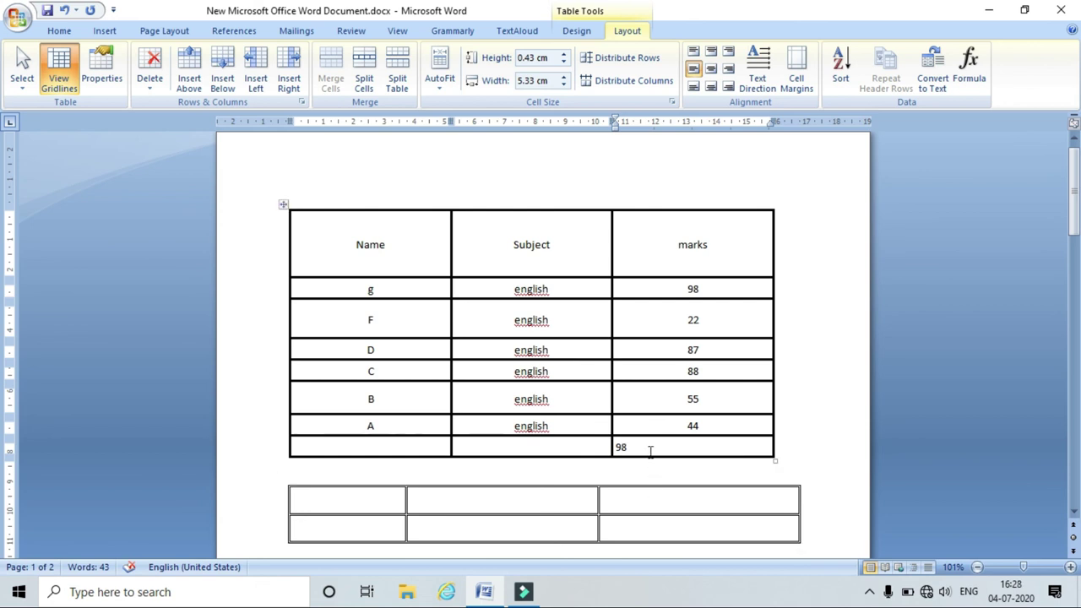
Compare the MAX formula's result in the last row with the mark in row g
{"action": "double_click", "coordinate": [690, 288]}
{"action": "left_click", "coordinate": [665, 449]}
{"action": "double_click", "coordinate": [621, 447]}
{"action": "left_click", "coordinate": [653, 448]}
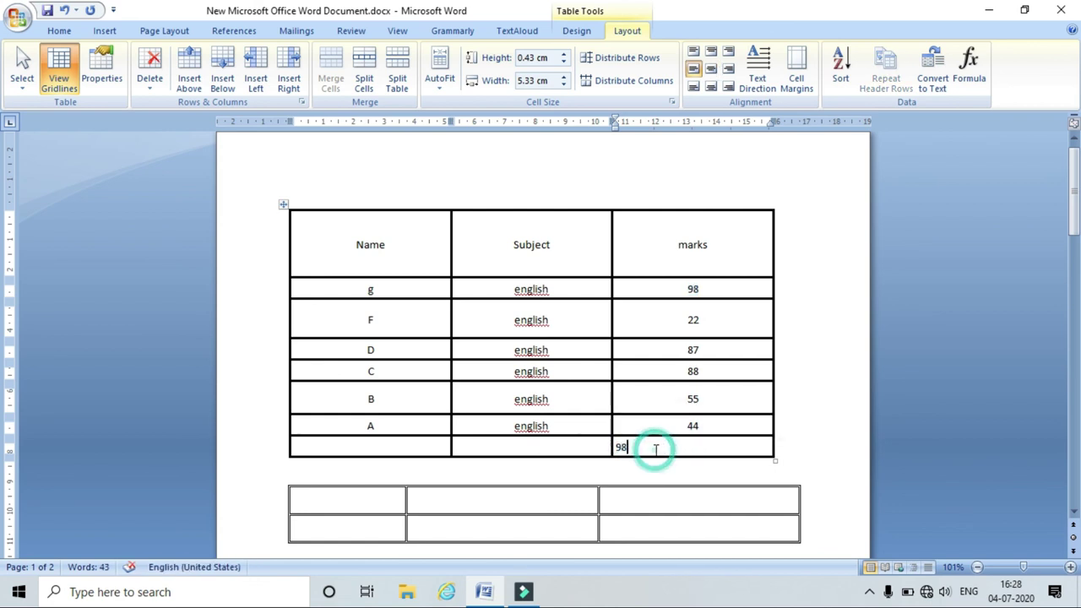